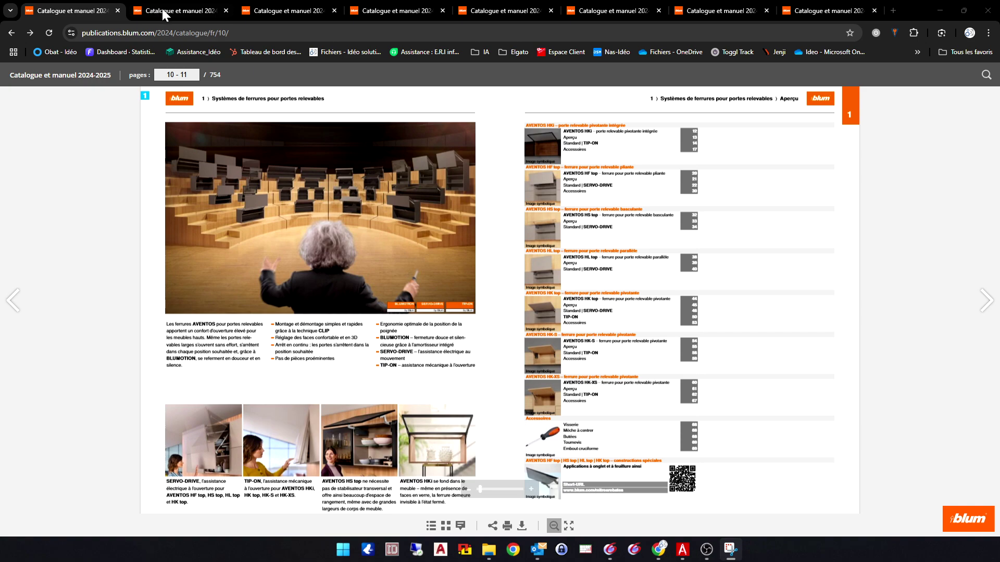
Step: Review the Blum catalogue pages for the AVENTOS HF top, HS top, HL top, HK top, HK-S, HK-XS and HKi lift systems
click(159, 10)
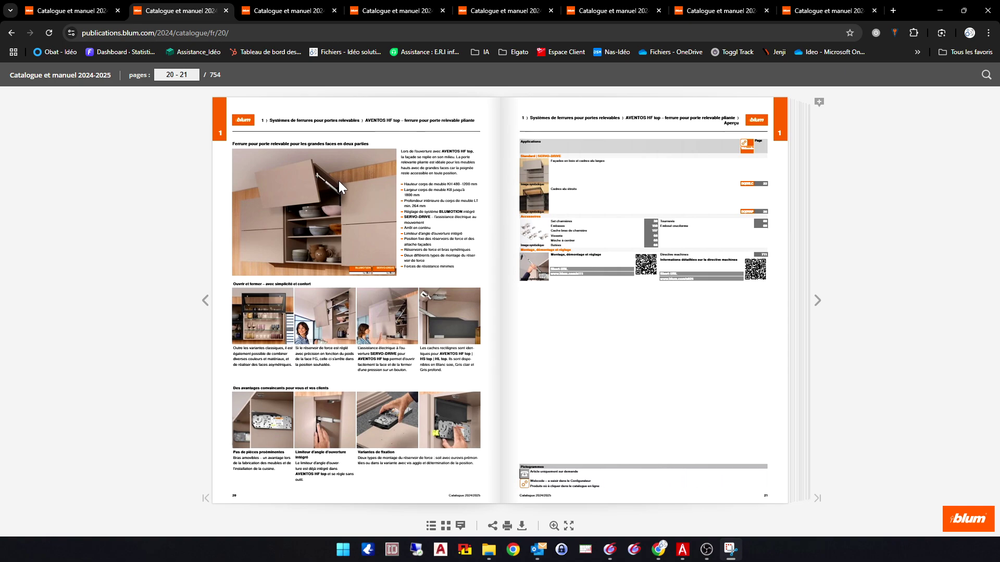
click(297, 10)
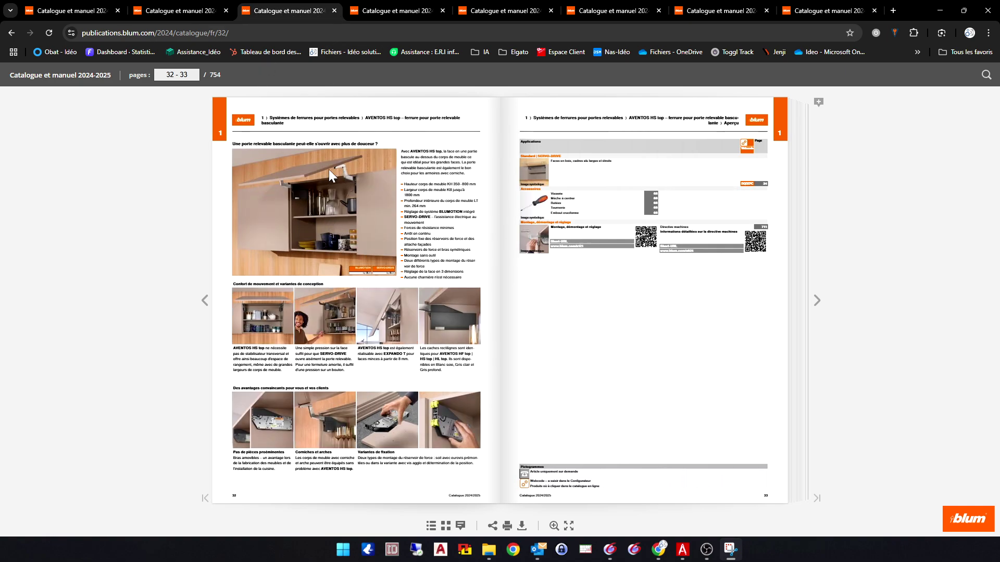
click(382, 12)
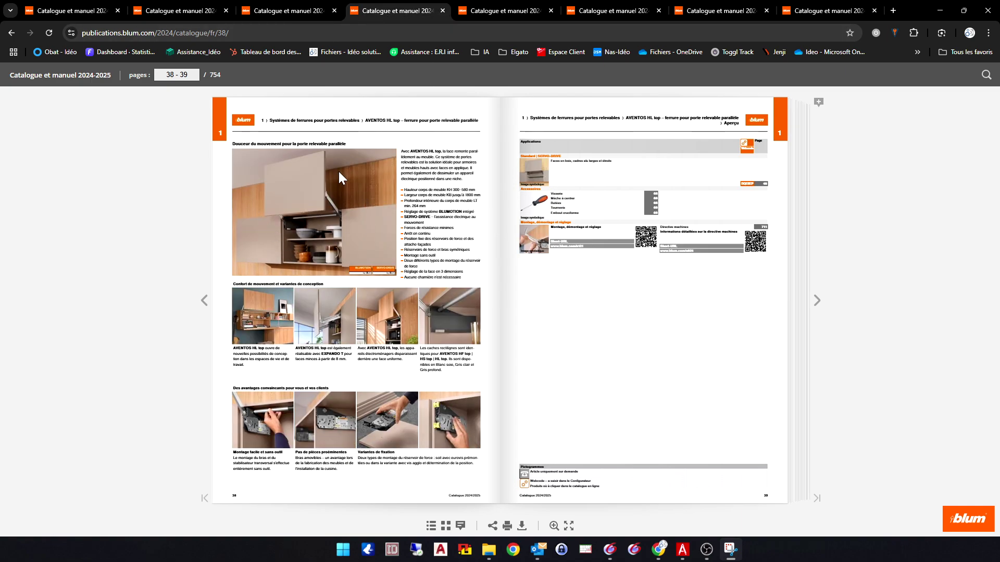
click(502, 10)
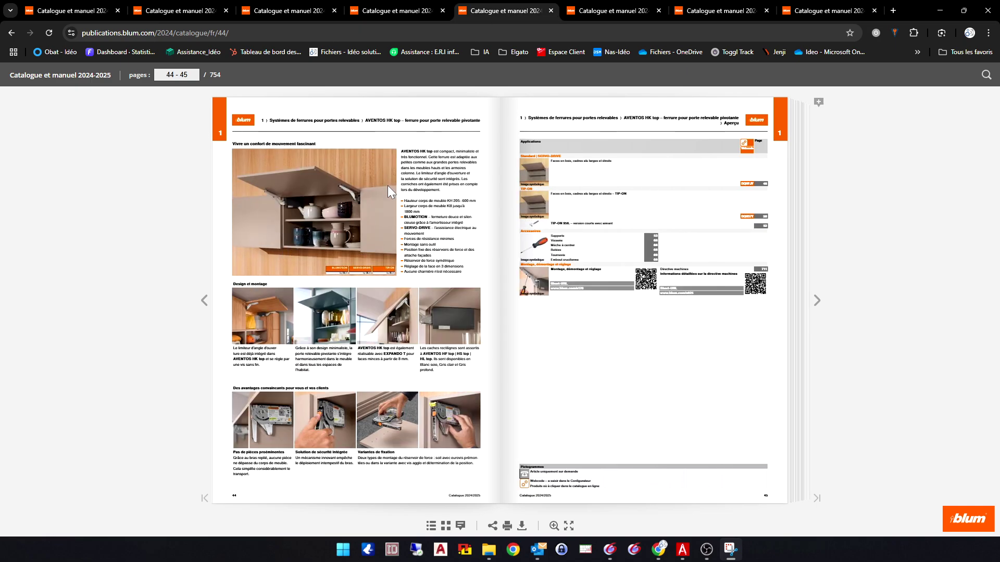
click(620, 11)
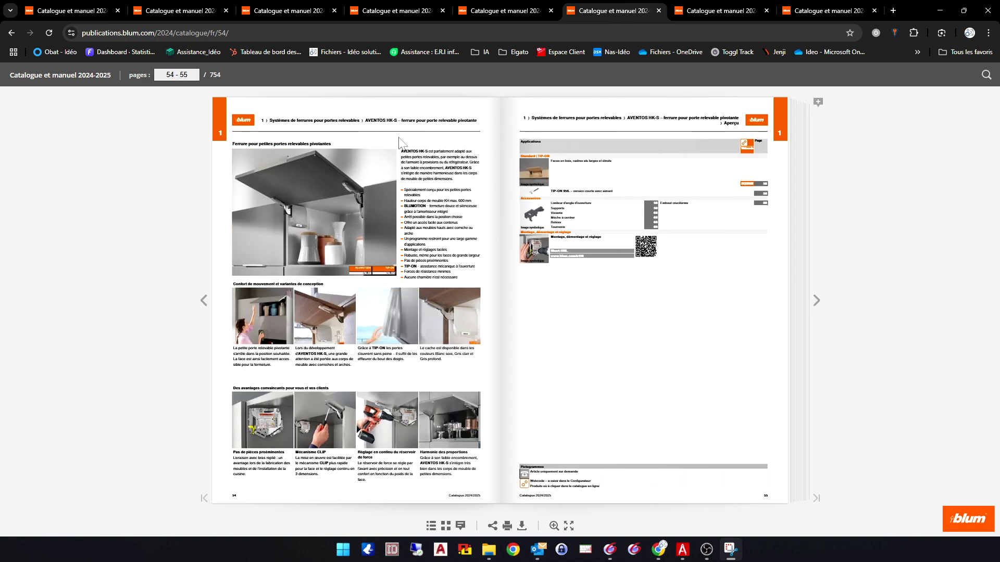
click(718, 10)
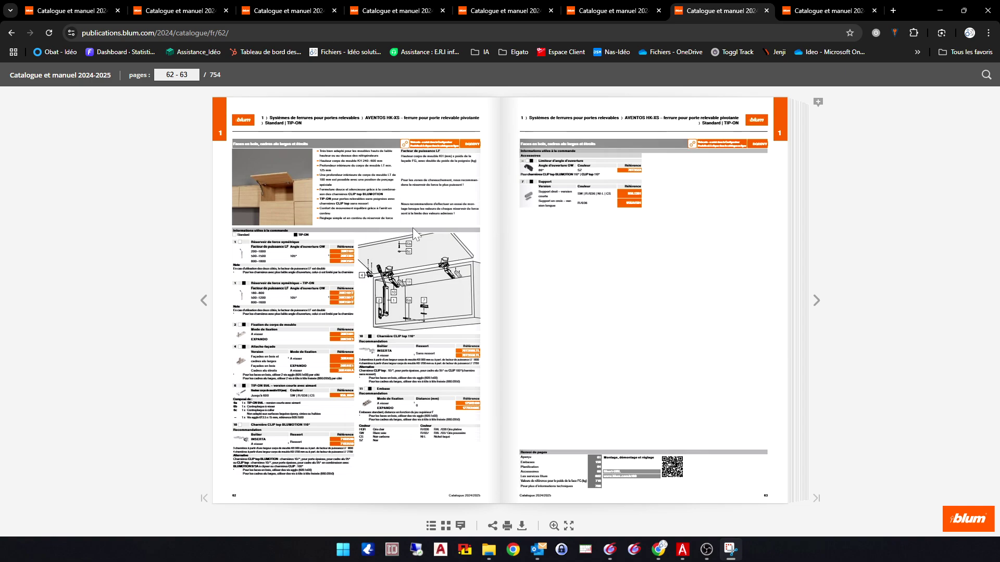
click(826, 12)
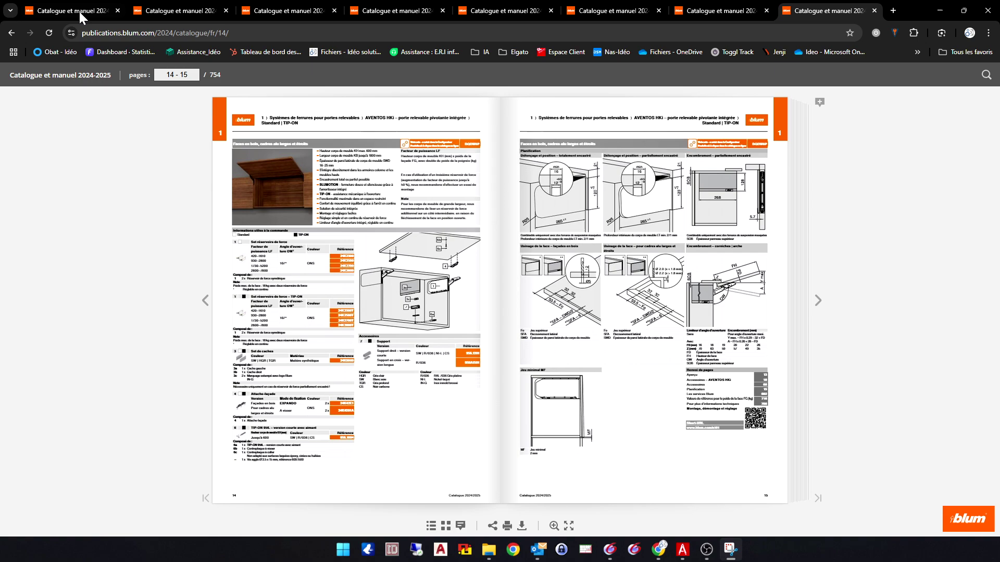
click(160, 10)
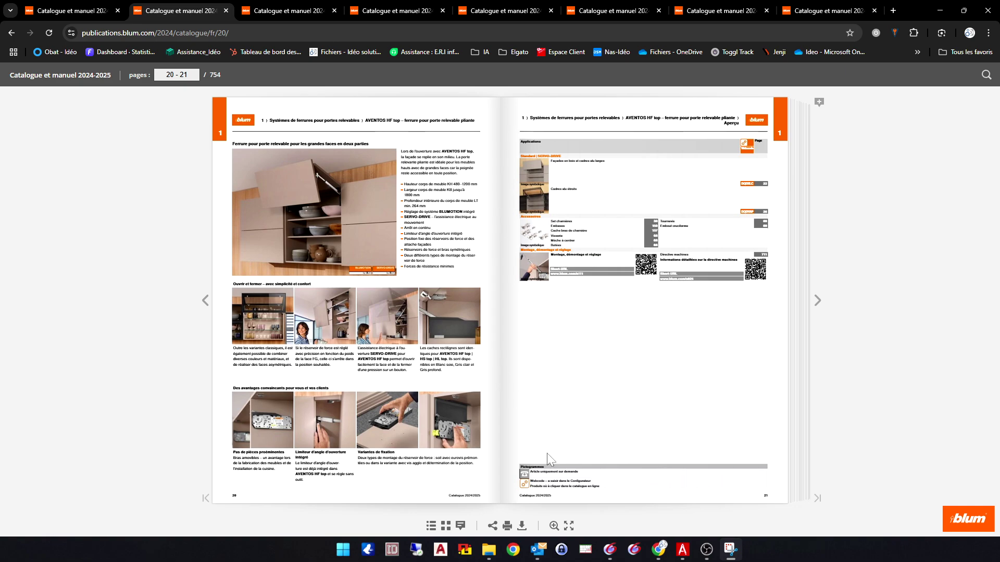
Step: Switch to TopSolid, highlight the AVENTOS HF top lift component and hide the 10_Facade visualisation filter
click(730, 550)
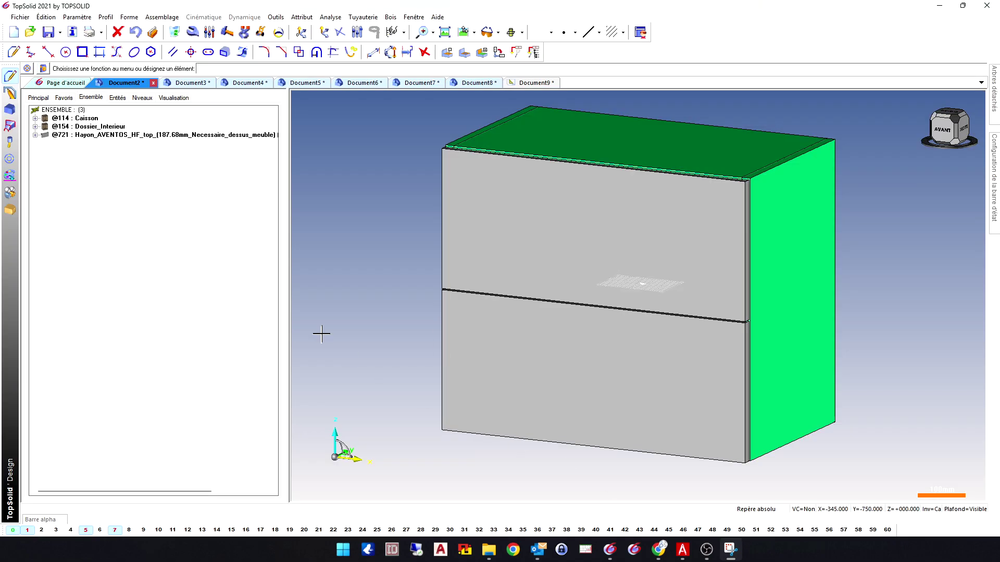
click(117, 137)
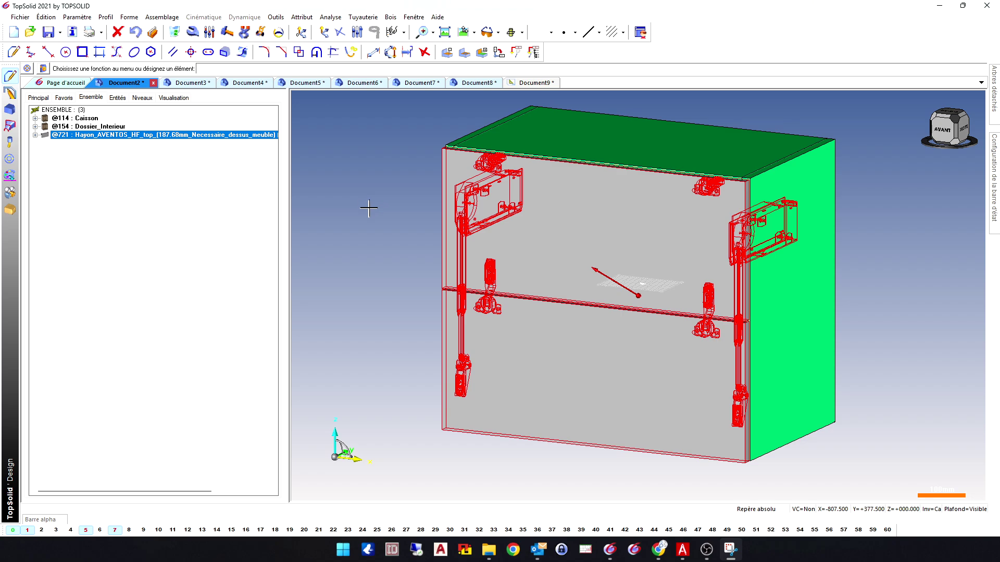
click(108, 137)
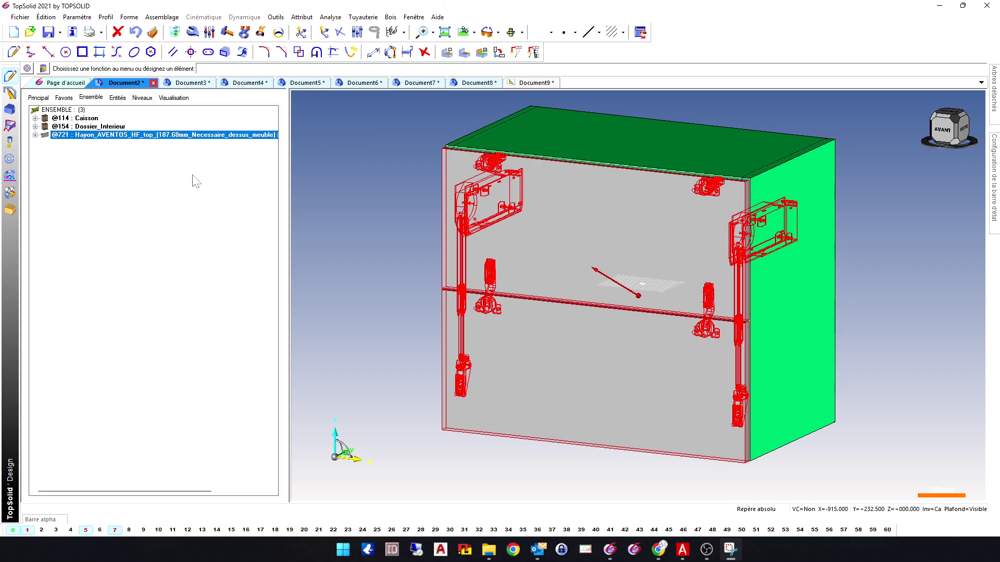
click(175, 100)
double_click(63, 194)
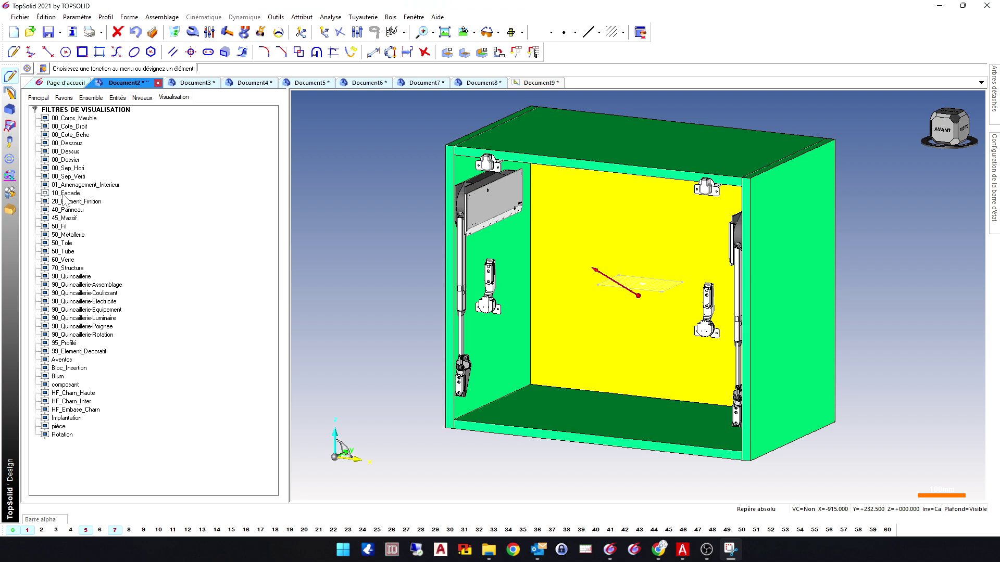
Step: Highlight the AVENTOS HF top component's hardware in the assembly and compare it with the catalogue's HF top page
click(90, 97)
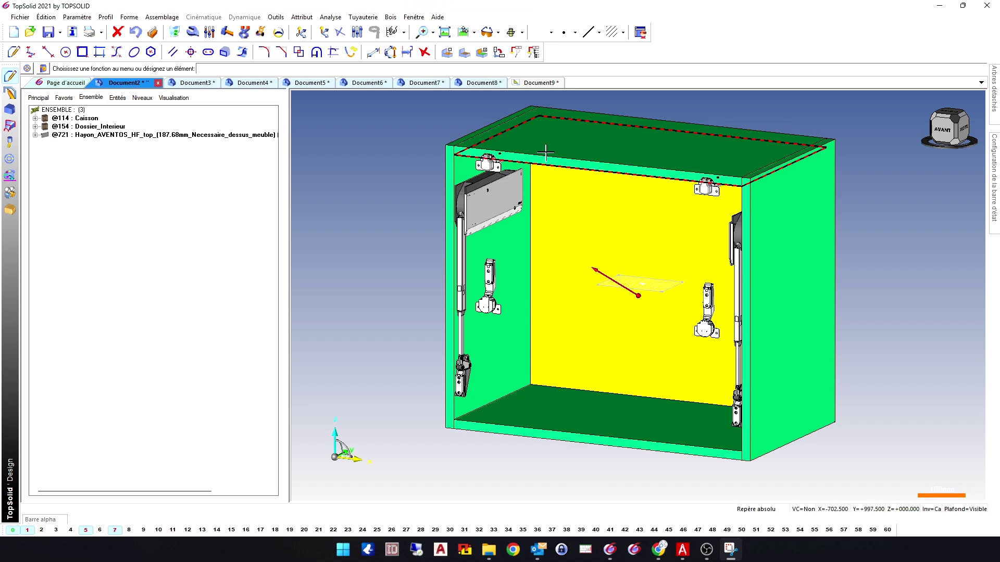
click(109, 137)
mouse_move(513, 549)
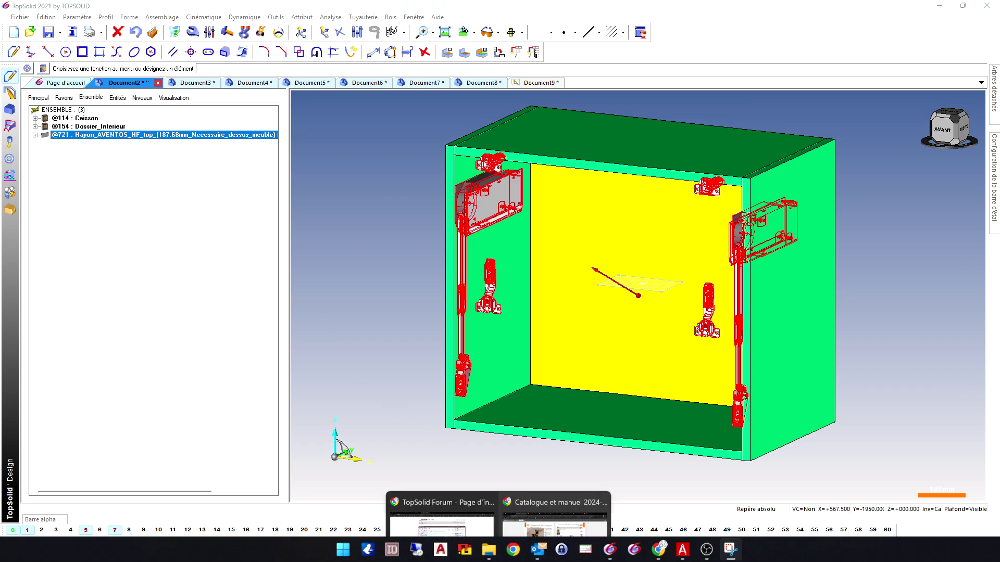
click(496, 531)
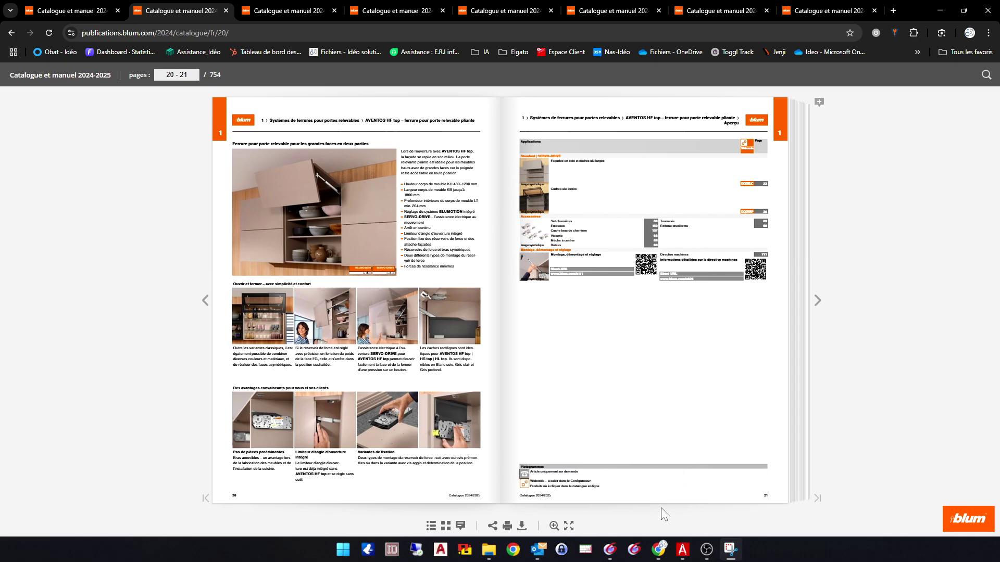
key(alt+Tab)
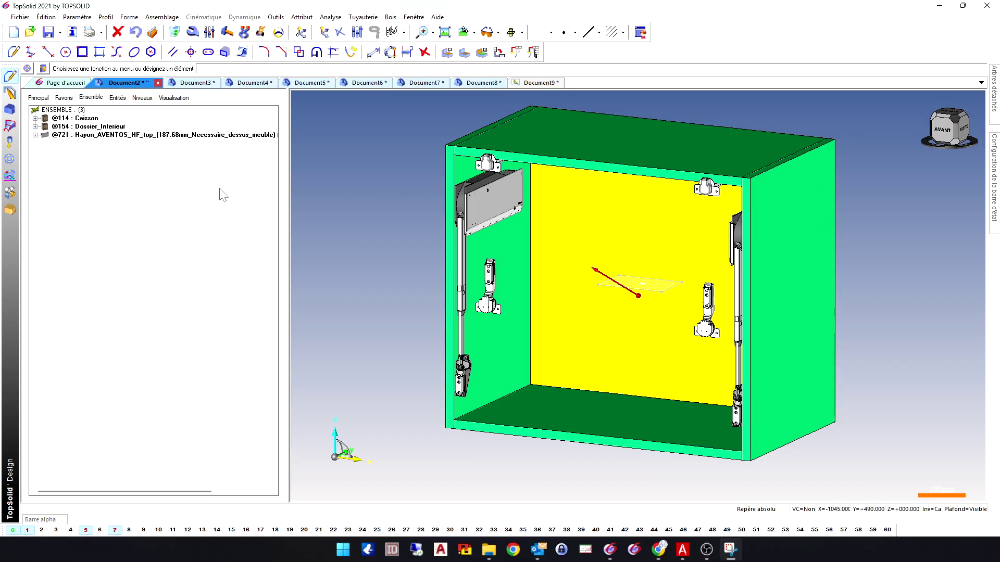
Step: Expand the AVENTOS HF top component, select its first Porte_Simple, and show the 10_Facade elements before hiding them again
click(35, 135)
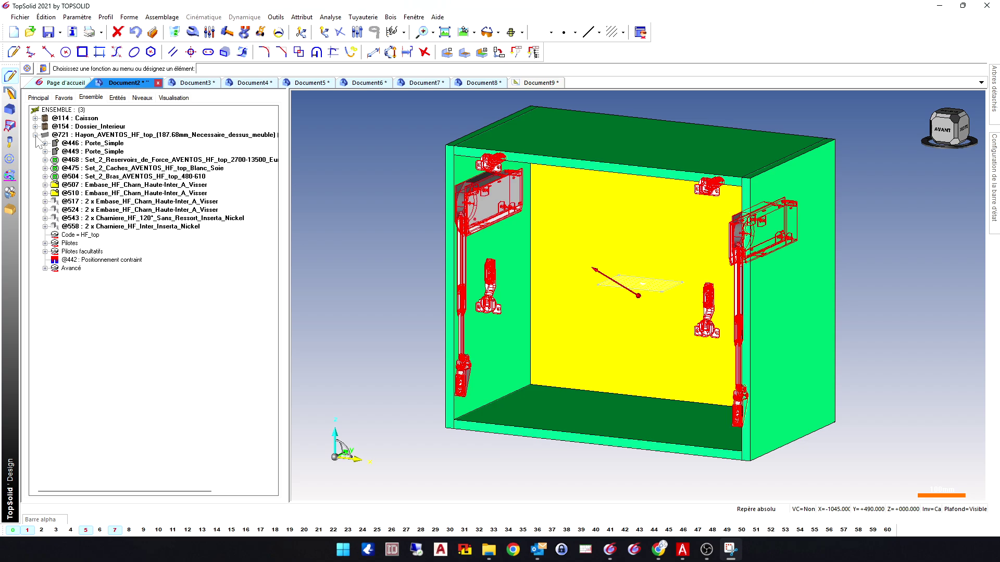
click(103, 145)
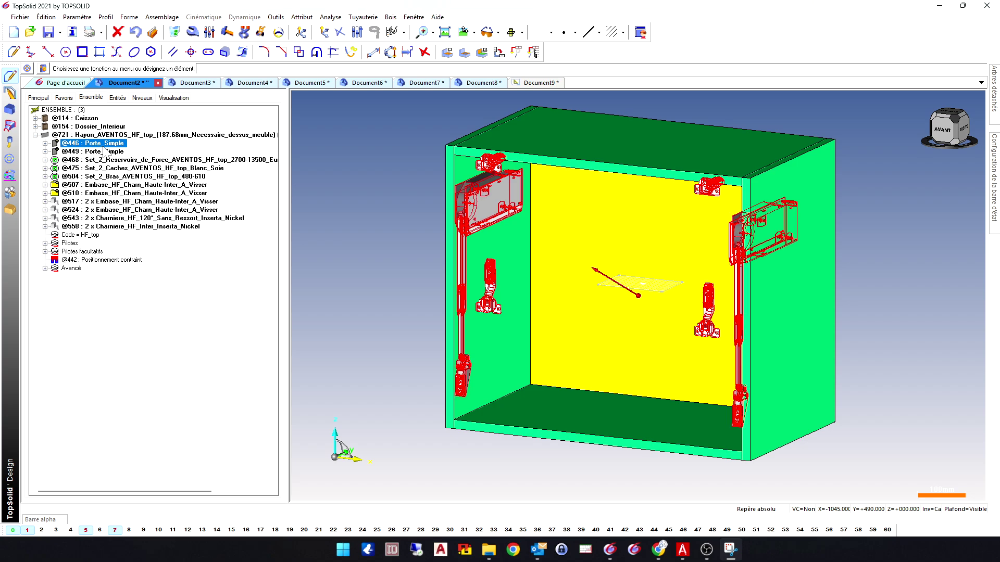
click(171, 98)
double_click(73, 194)
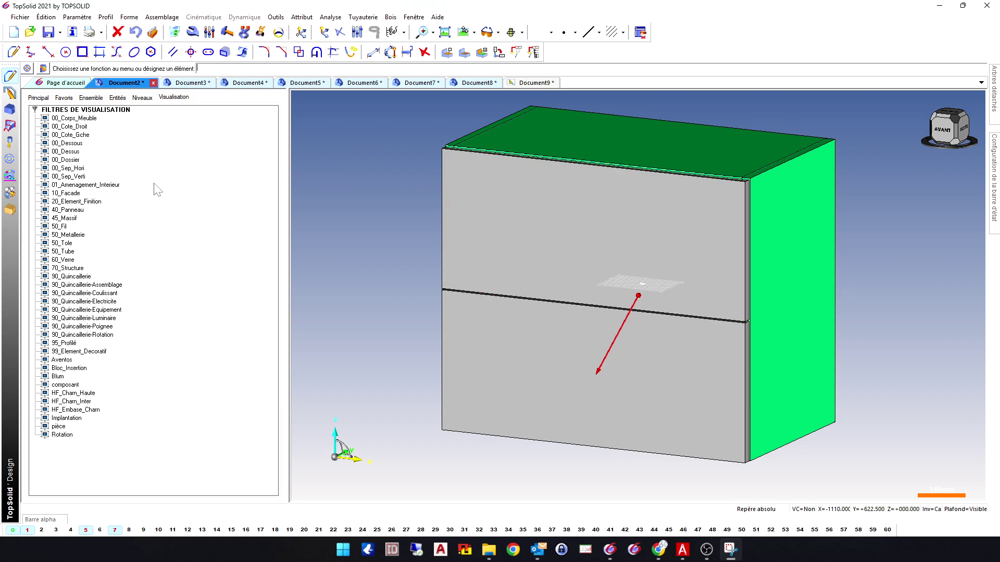
click(74, 202)
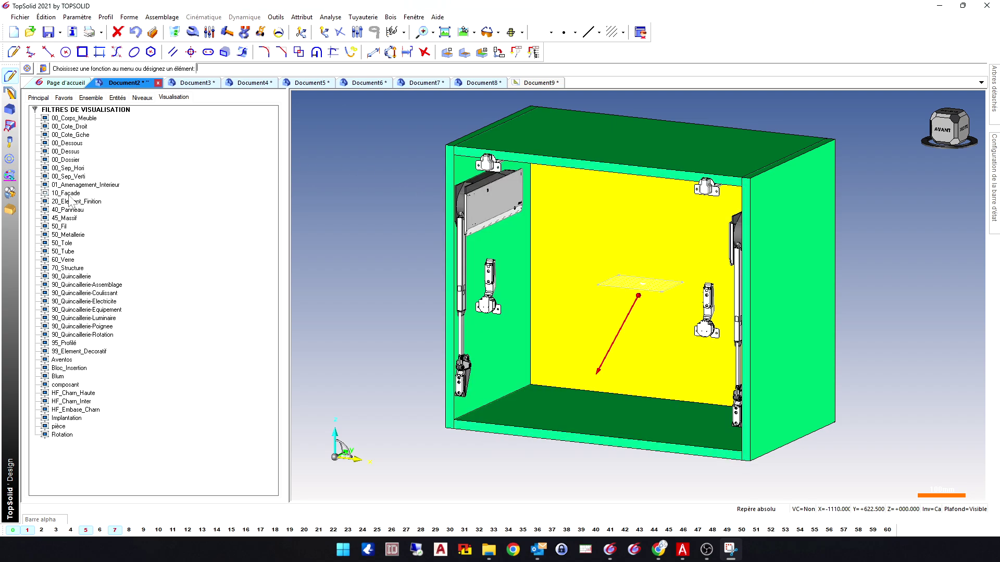
Step: Highlight the Set_2_Reservoirs_de_Force component in the assembly and widen the tree to read its full name
click(91, 97)
click(125, 160)
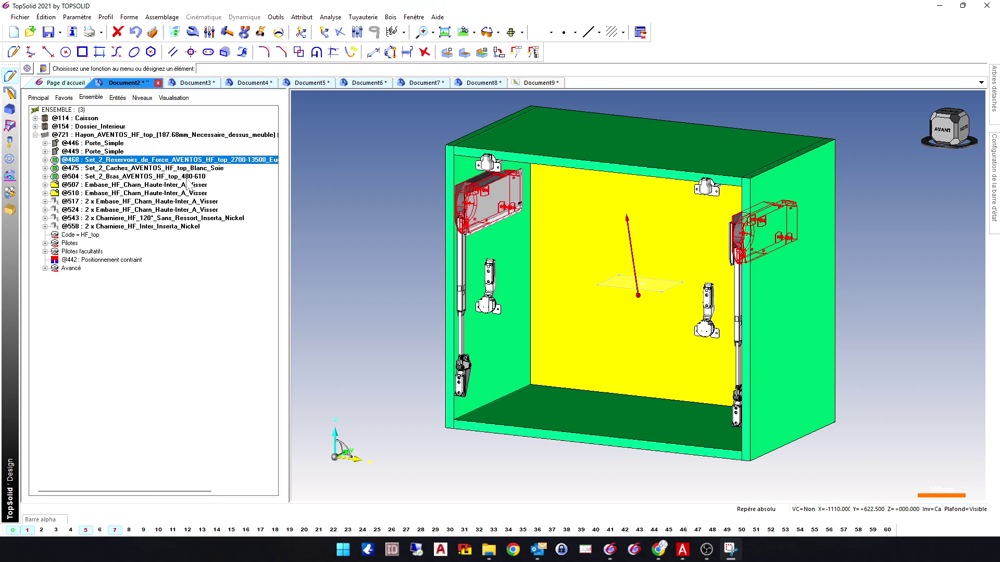
drag(289, 176, 349, 176)
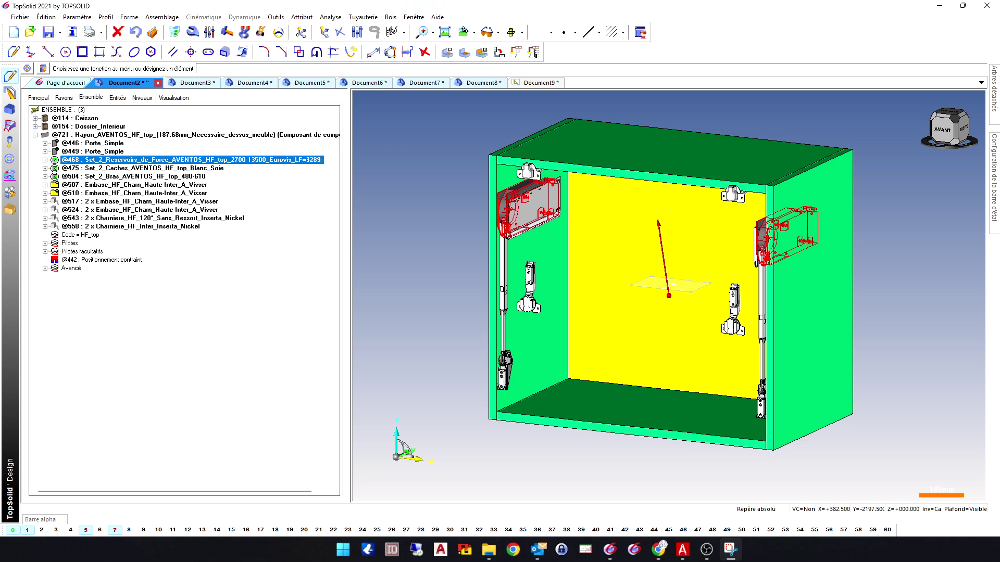
Step: Switch to the Blum catalogue and examine the force reservoir sets and LF power factor information on pages 22-23
key(alt+Tab)
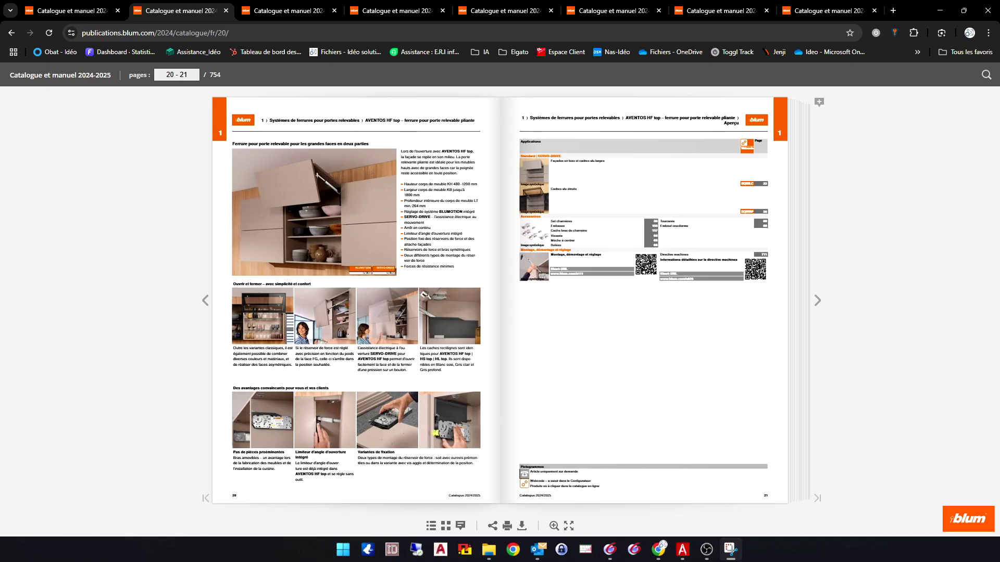
click(816, 303)
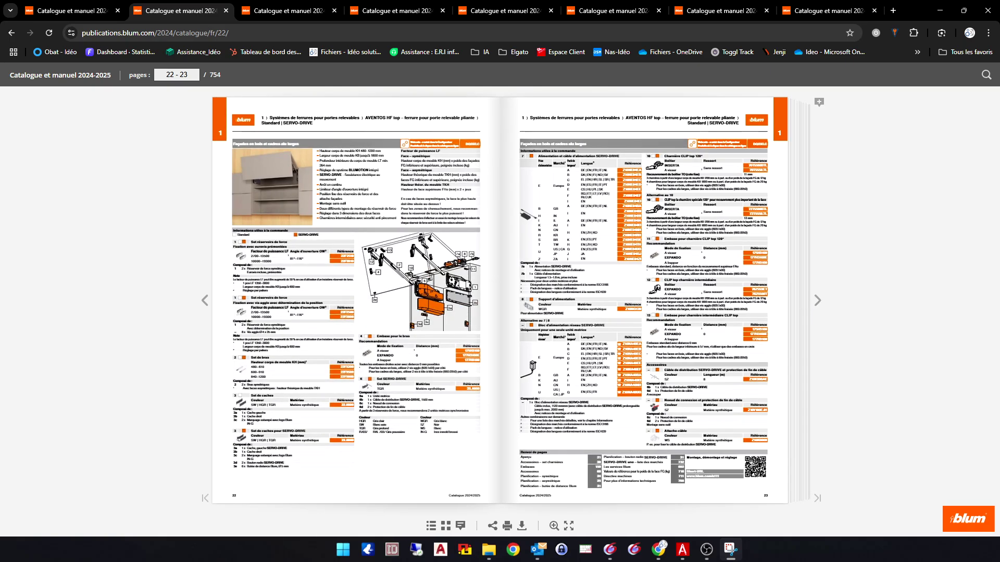
click(422, 159)
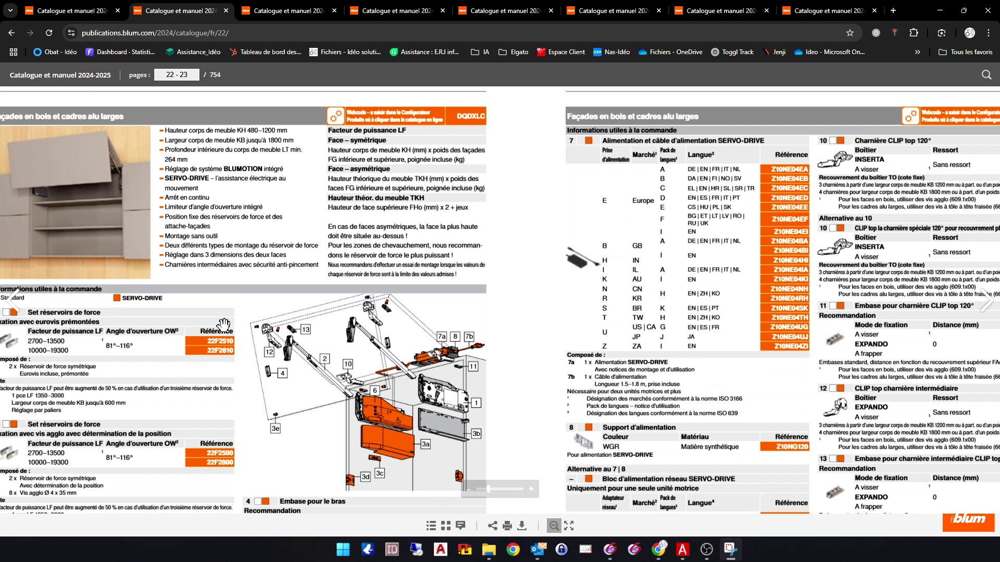
scroll(180, 388, down, 2)
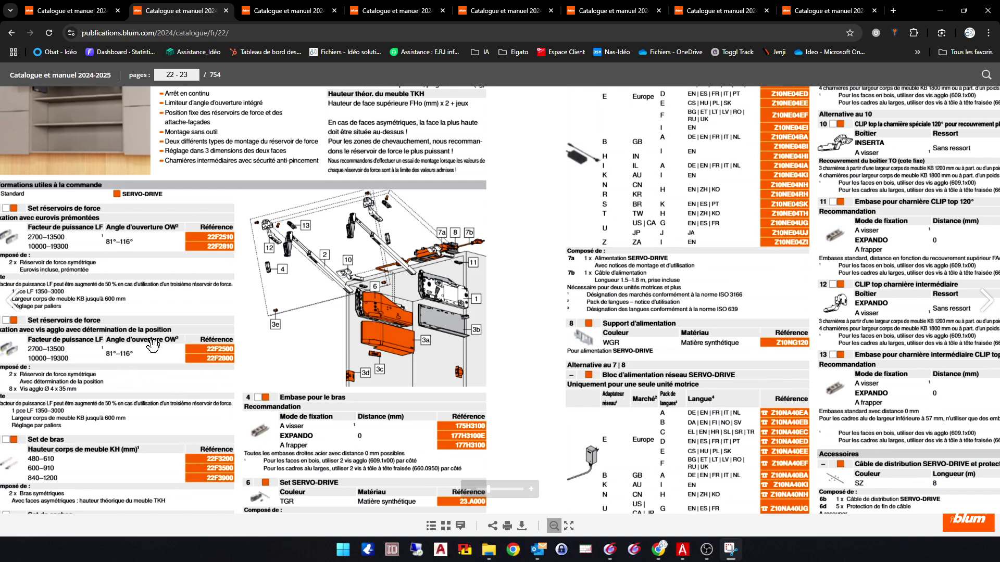
scroll(165, 343, left, 2)
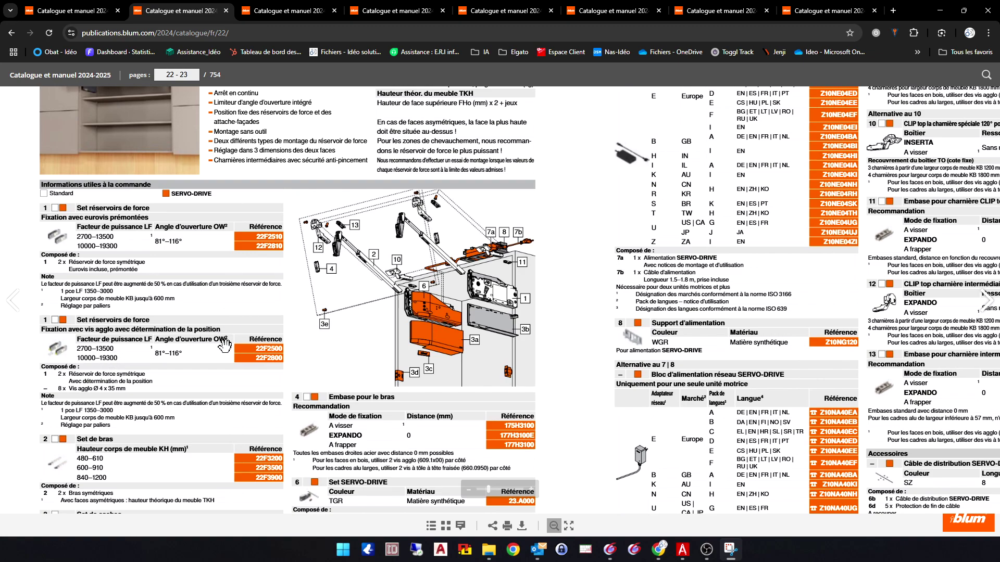
drag(407, 204, 390, 341)
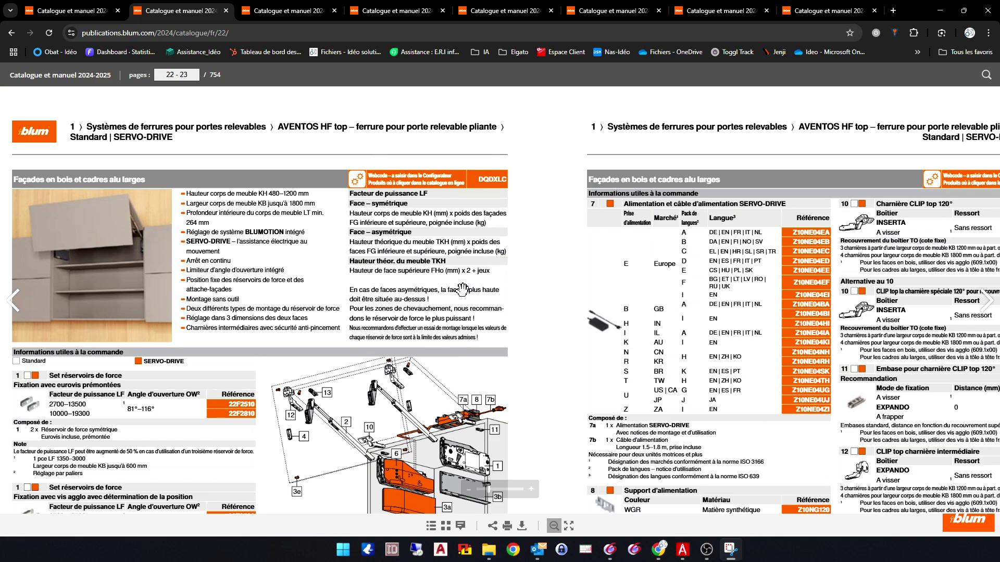
double_click(431, 261)
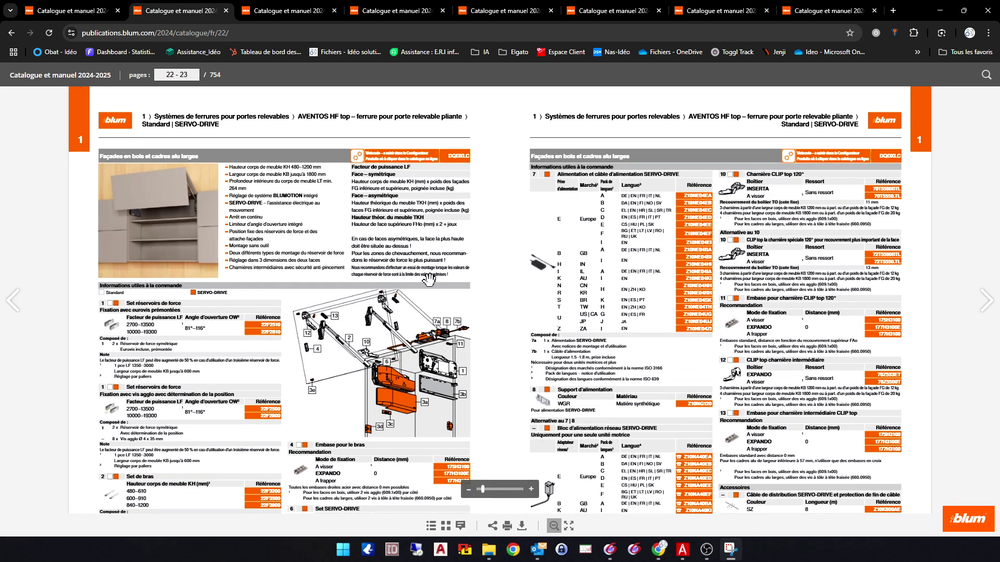
Step: Return to TopSolid and highlight the HF top cover set, arm set, first screw-on hinge base and force reservoir set in the assembly
click(940, 11)
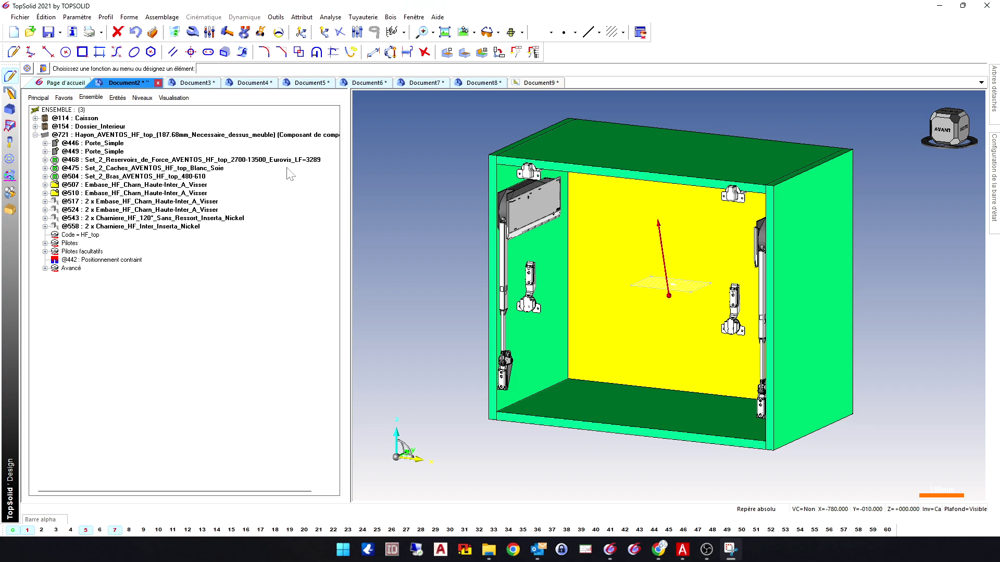
click(201, 169)
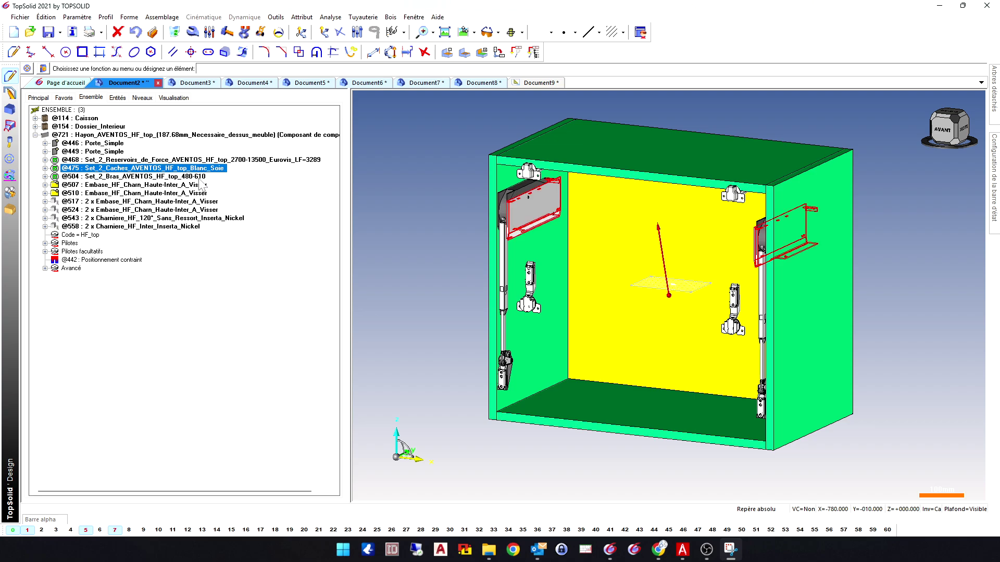
click(150, 177)
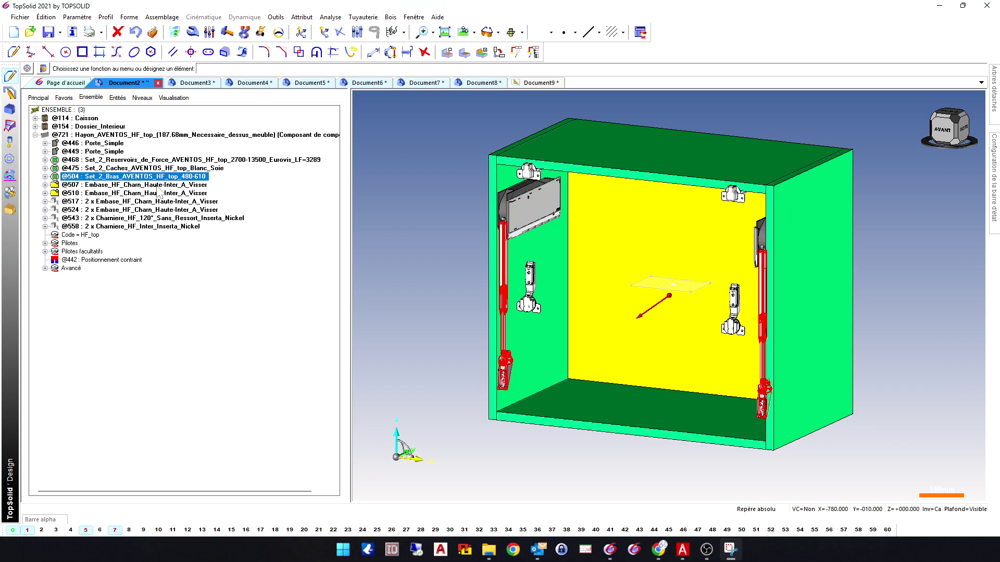
click(157, 186)
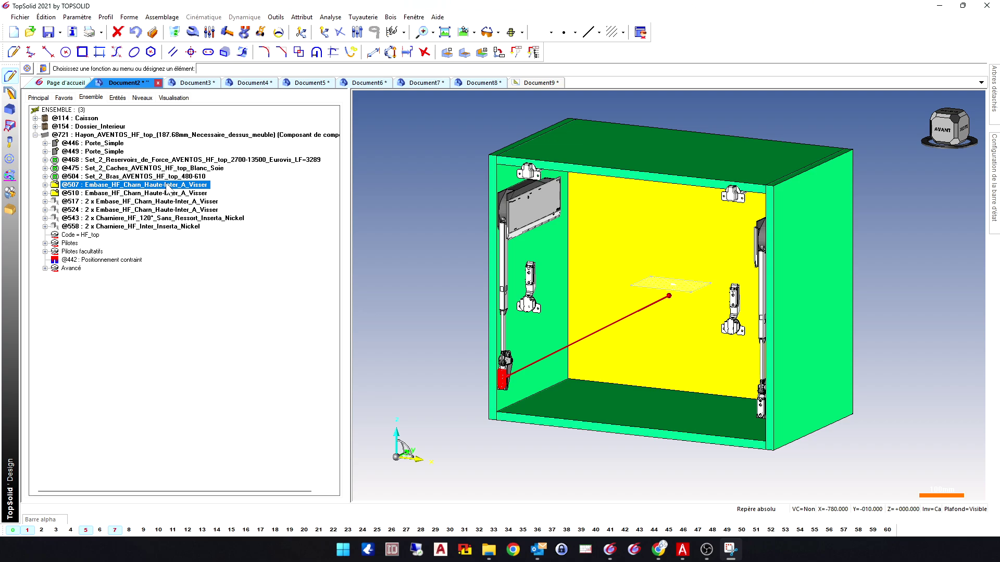
click(254, 162)
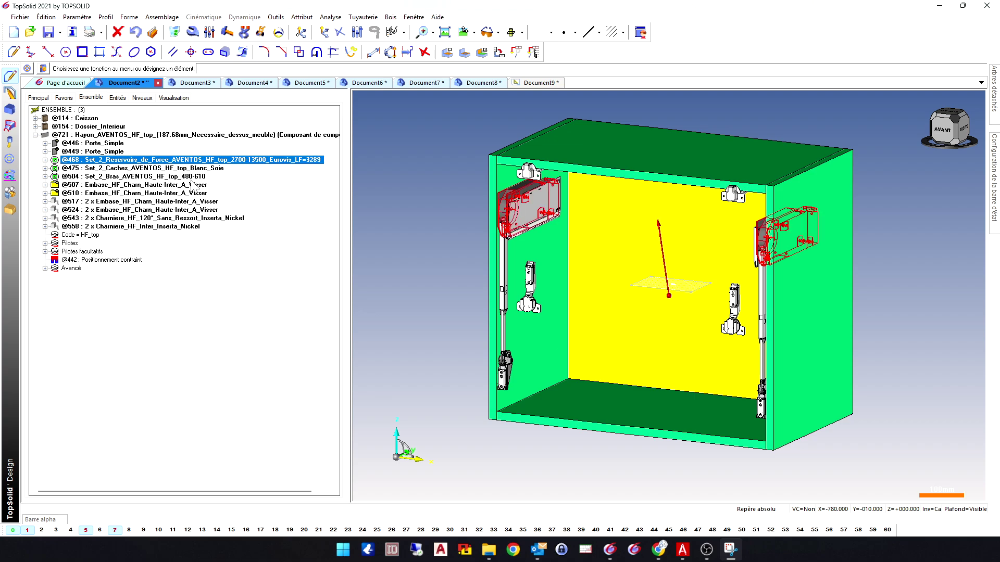
click(158, 186)
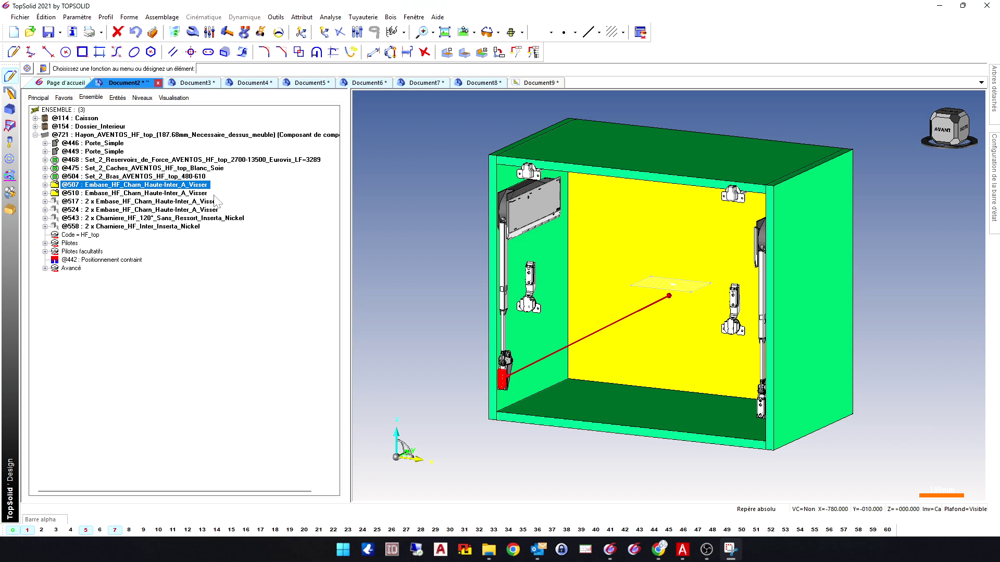
Step: Swap the first screw-on HF hinge base's code for Embase_Droite_Expando and apply the change to the other bases as well
right_click(97, 189)
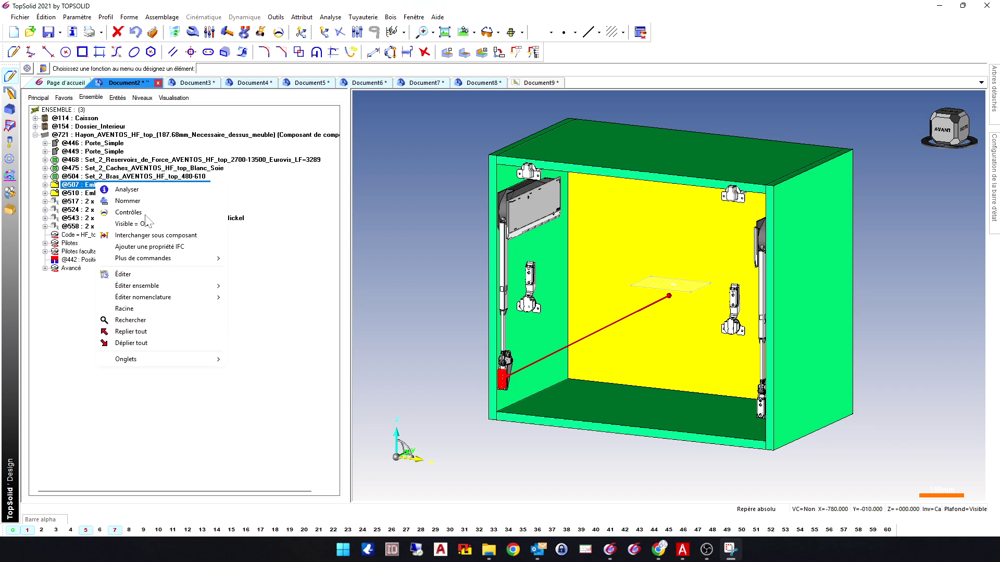
click(158, 243)
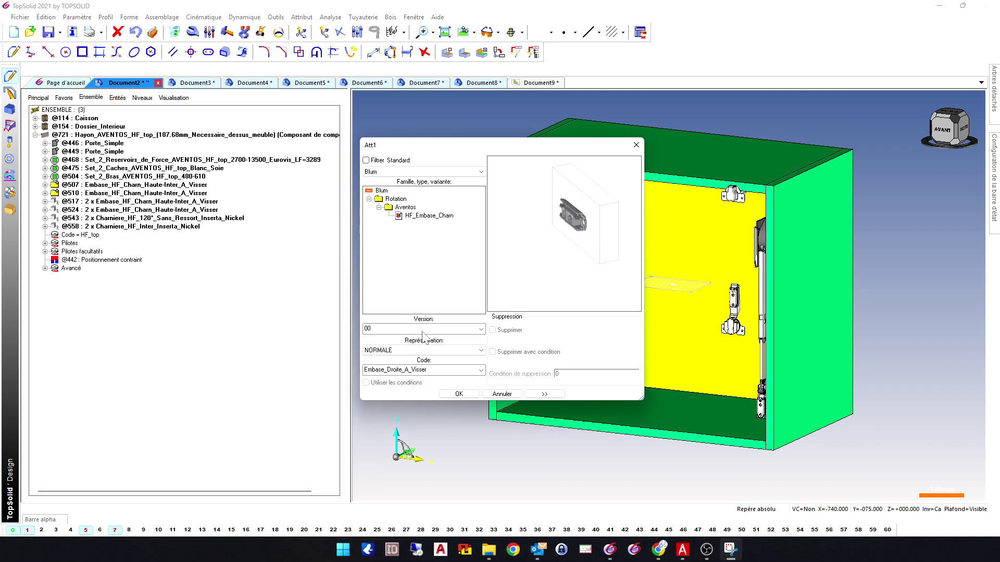
click(440, 370)
click(424, 389)
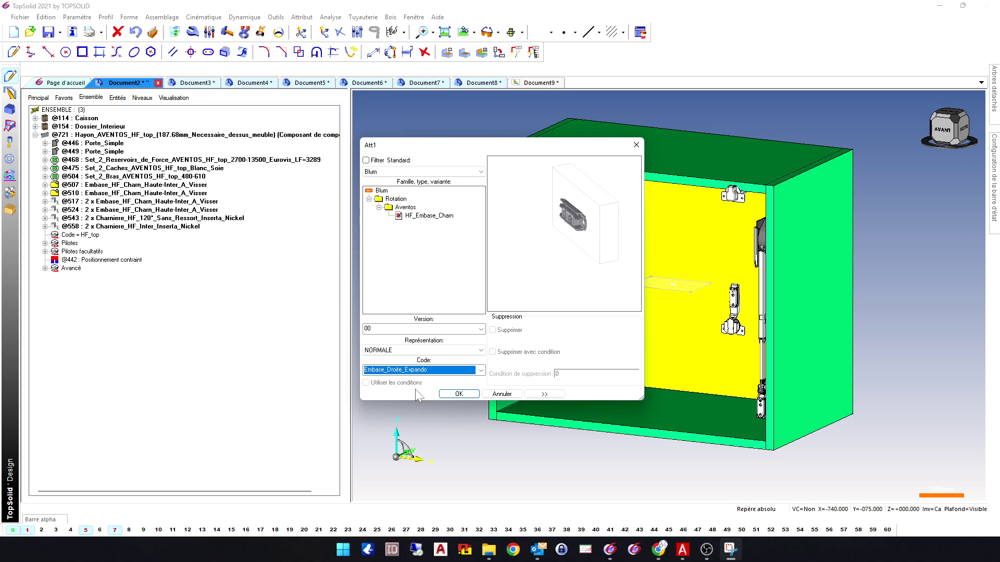
click(466, 396)
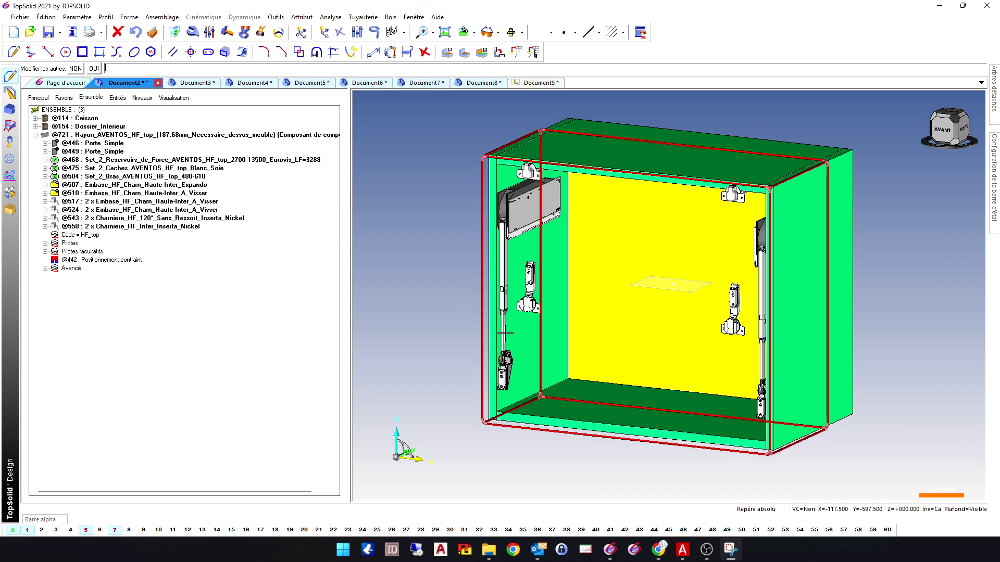
click(94, 68)
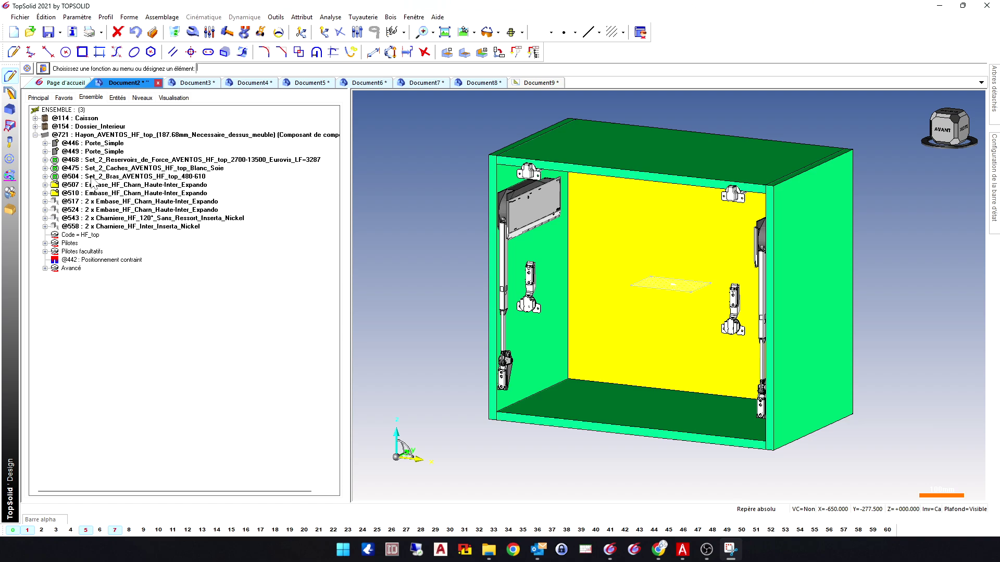
Step: Highlight the Set_2_Reservoirs_de_Force component in the assembly and view its individual reservoirs in the tree
click(175, 159)
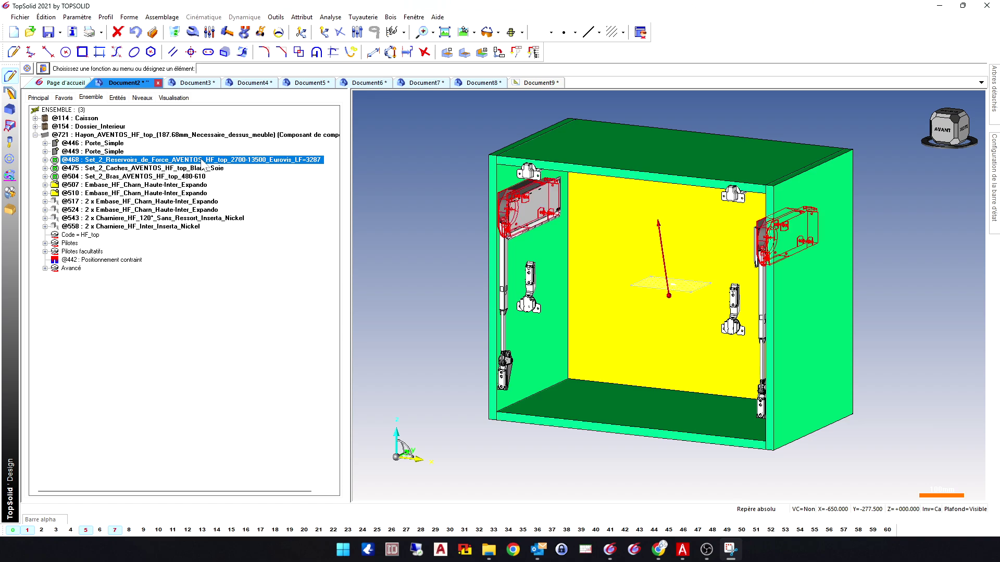
click(45, 160)
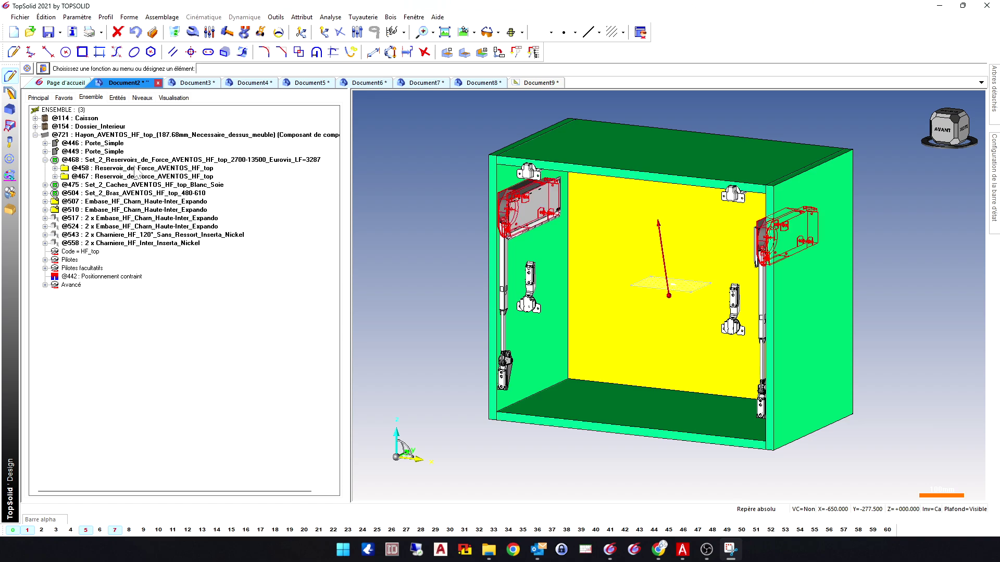
click(45, 160)
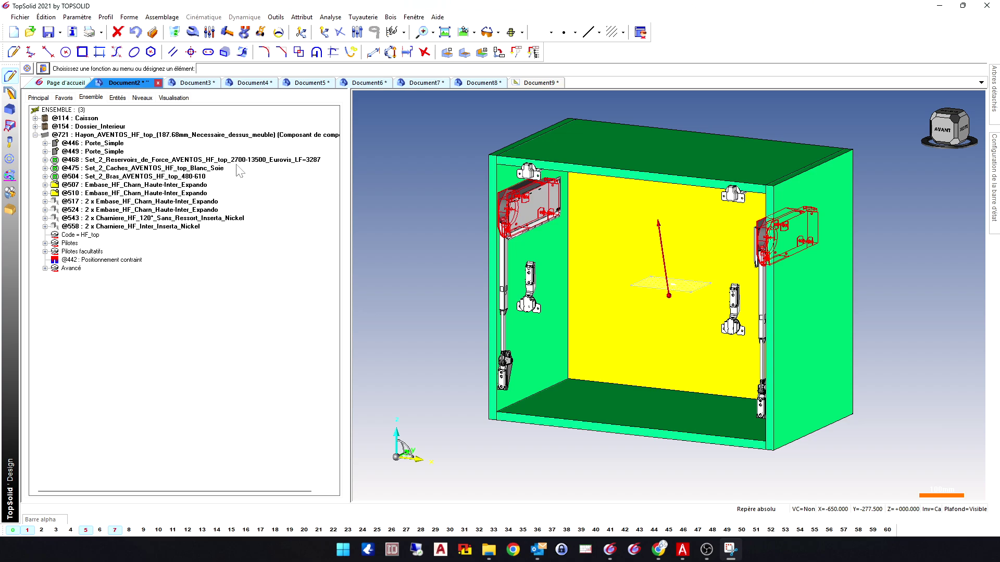
Step: Set the component's optional driver Type_Percage_Reservoir to 2:Pre_Percages_Vis_Agglo and collapse both driver lists
click(46, 243)
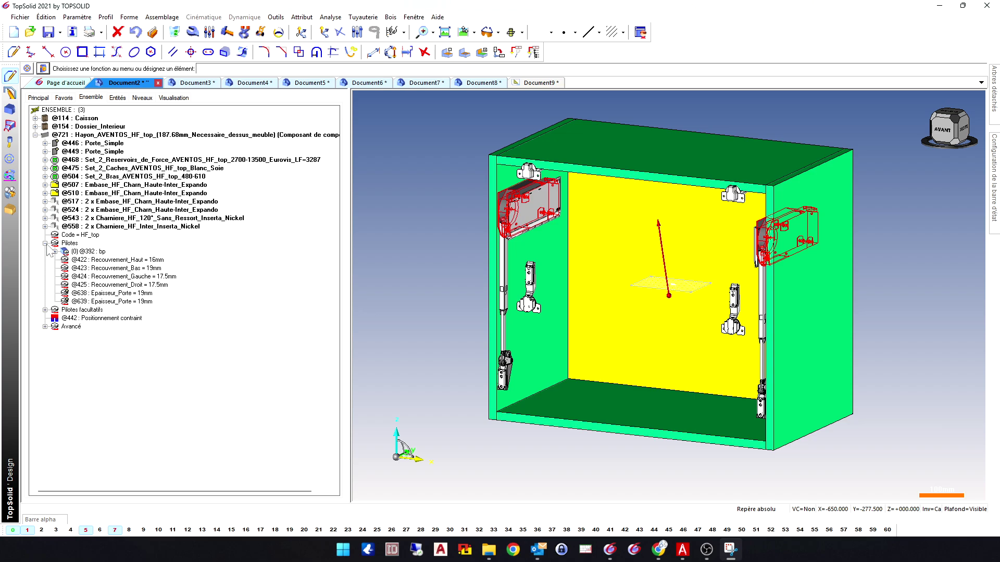
click(45, 310)
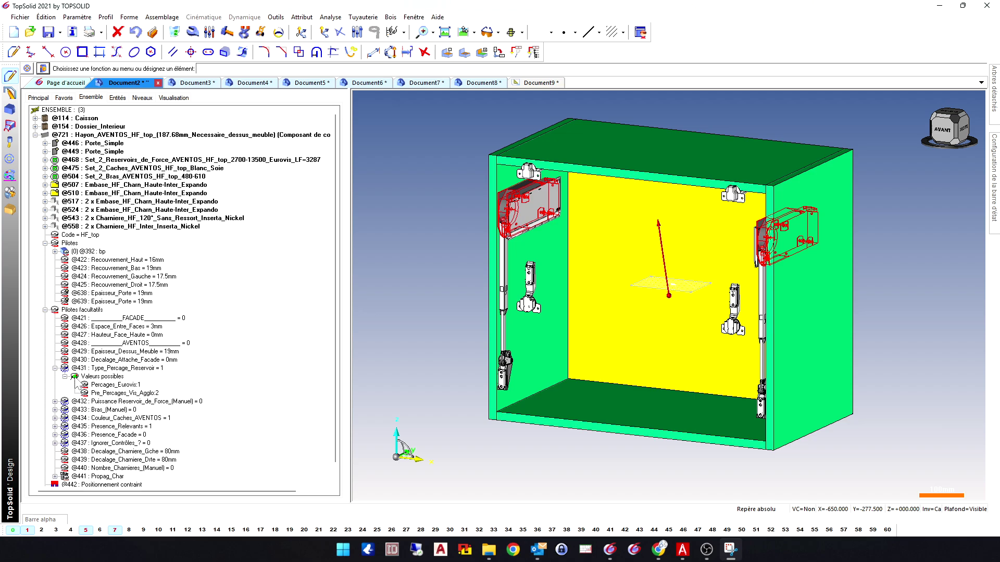
click(114, 369)
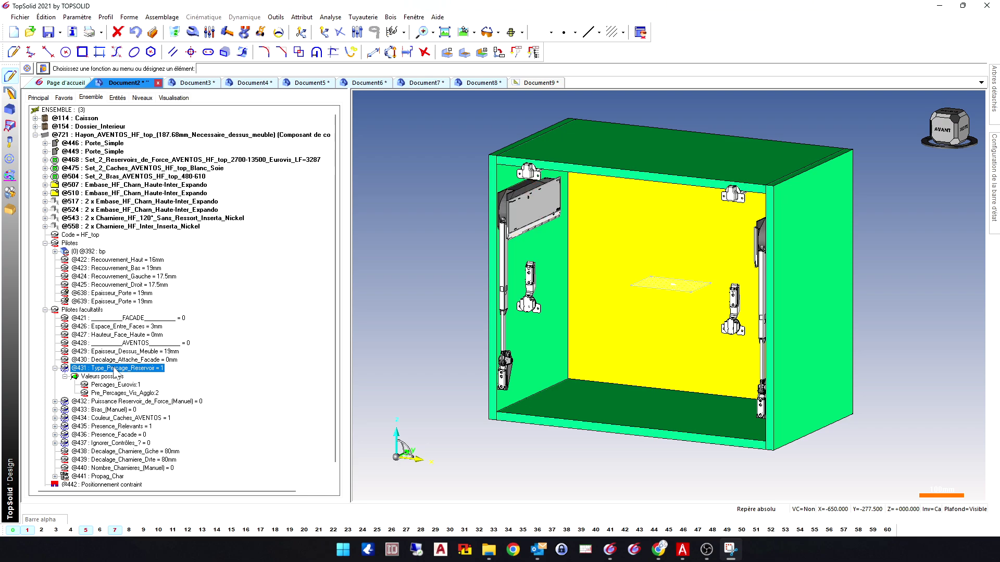
right_click(114, 370)
click(148, 186)
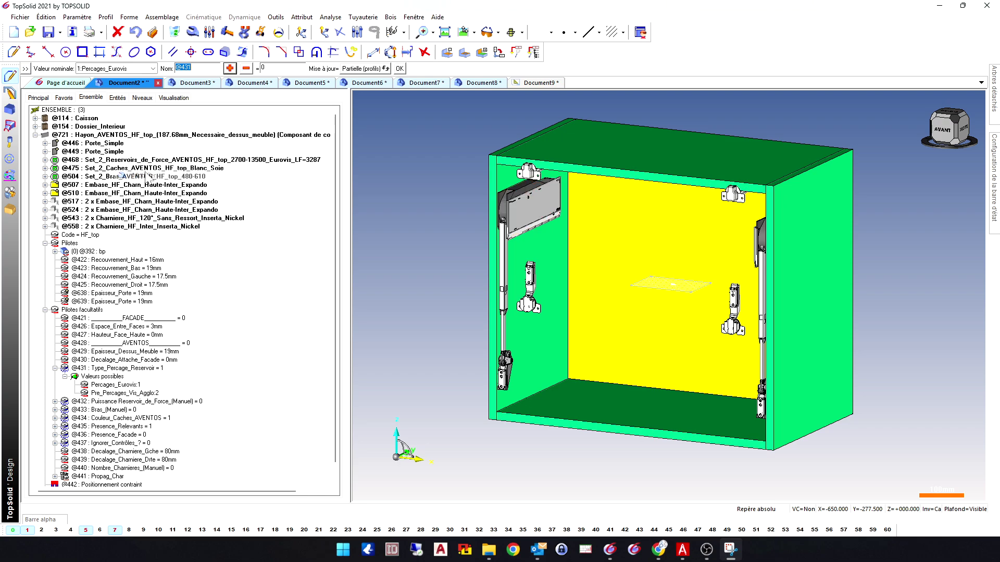
click(104, 68)
click(100, 87)
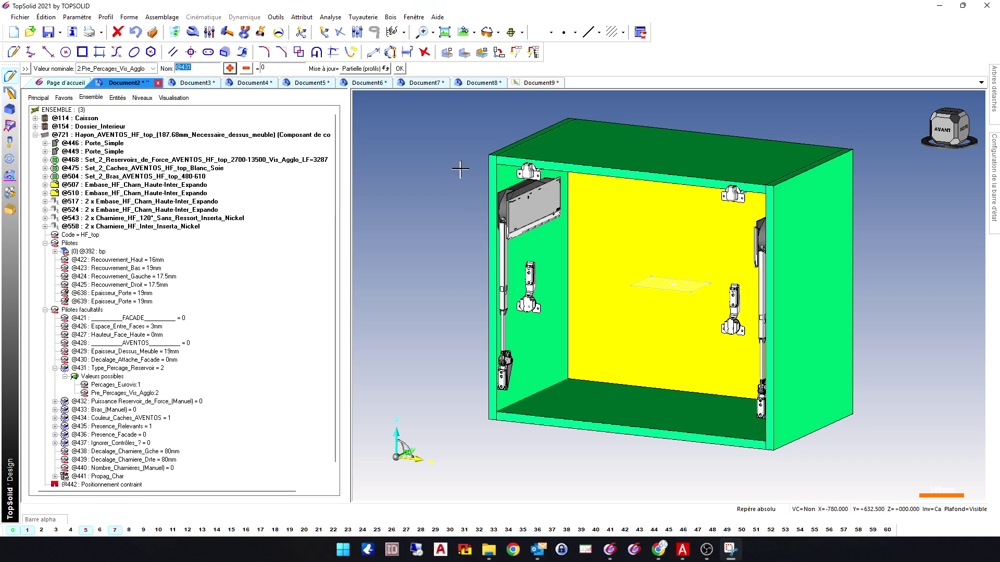
click(400, 69)
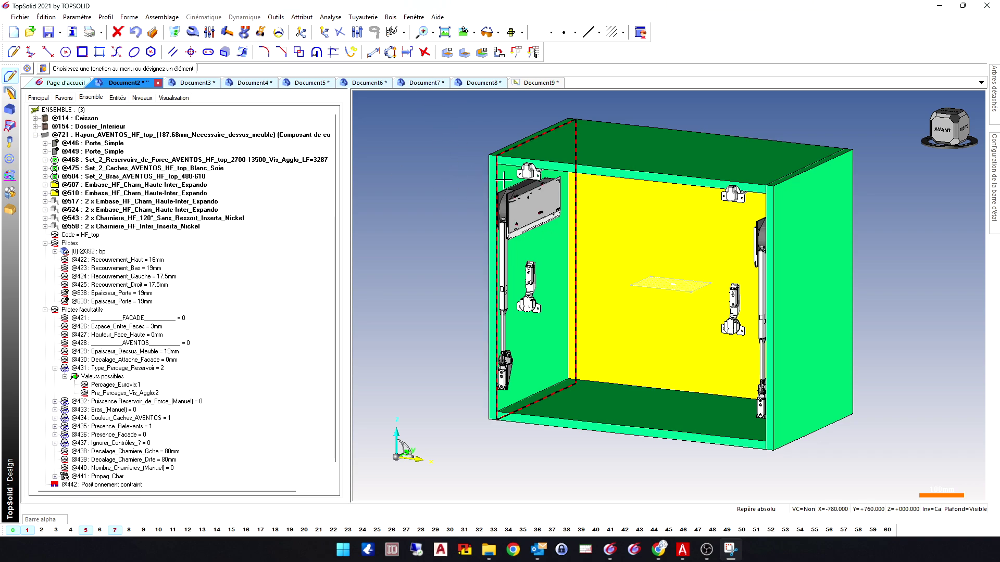
click(46, 243)
click(46, 252)
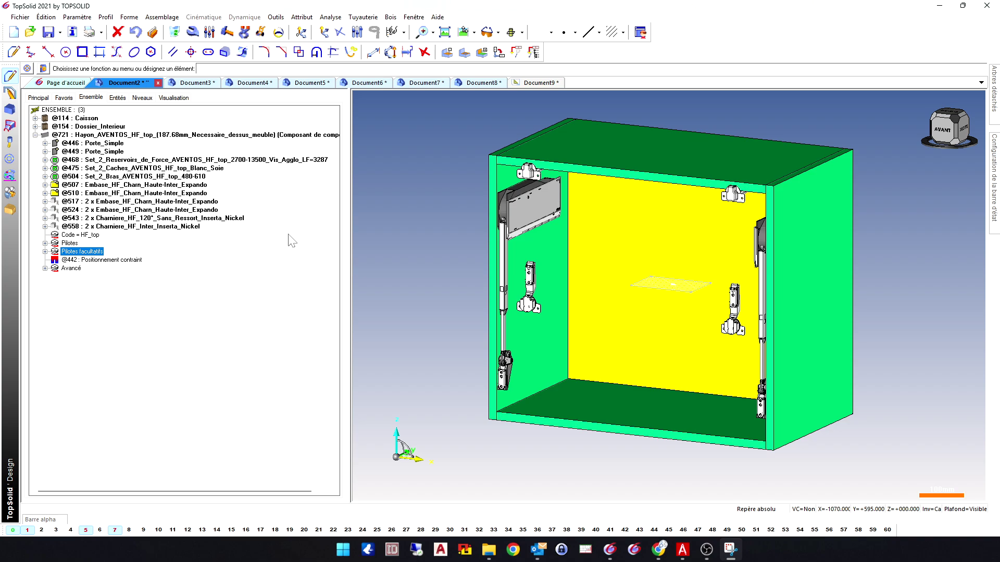
Step: Review the component's main overlap and door thickness drivers, and select Espace_Entre_Faces among the optional drivers
click(45, 244)
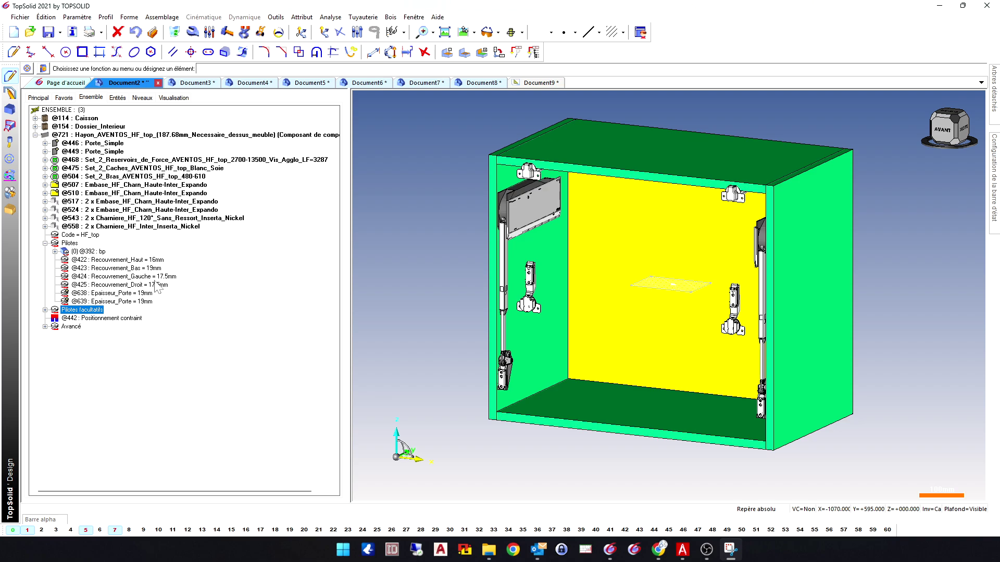
click(46, 243)
click(45, 252)
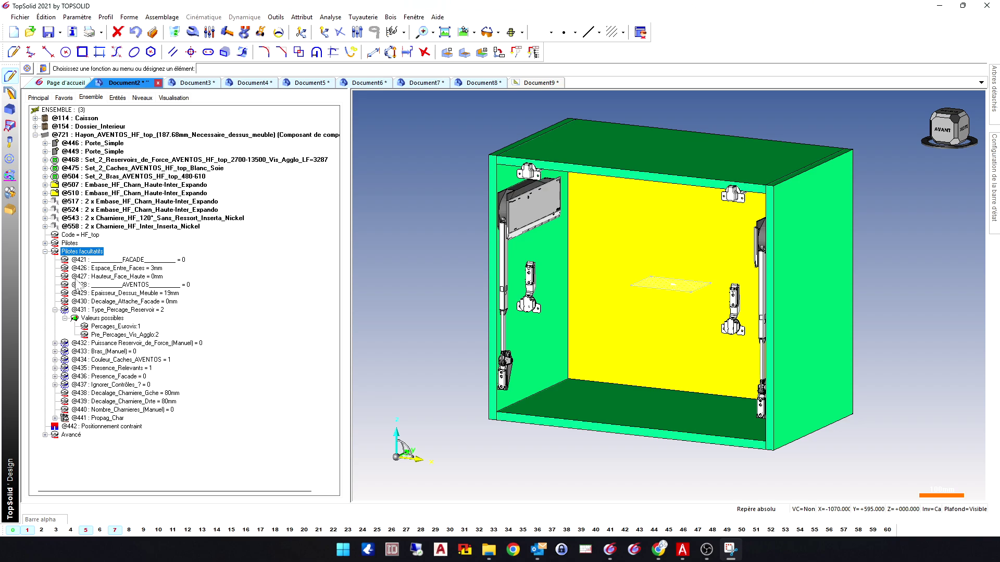
click(122, 269)
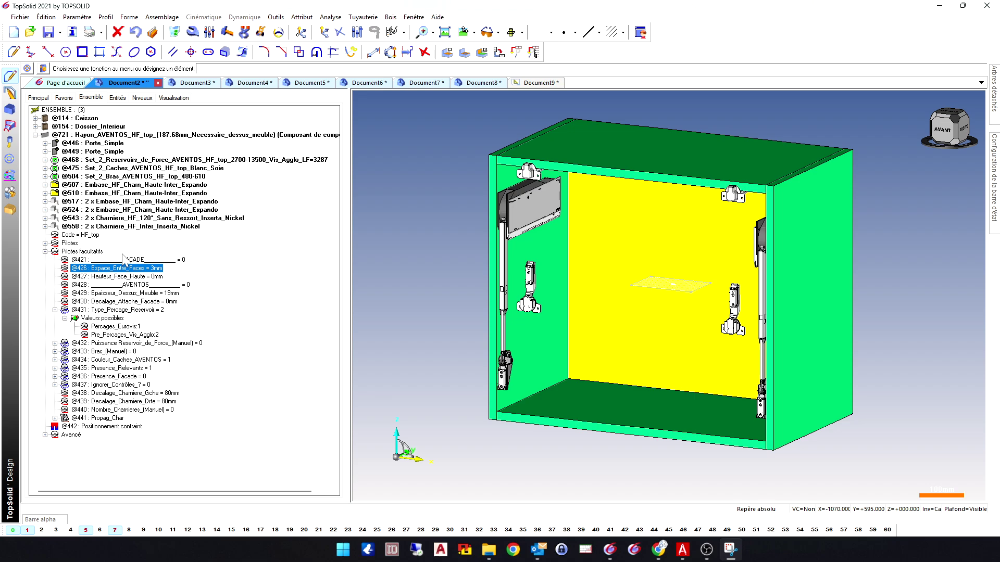
Step: Examine the possible values of the manual force reservoir power driver and check the manual Bras driver
click(55, 310)
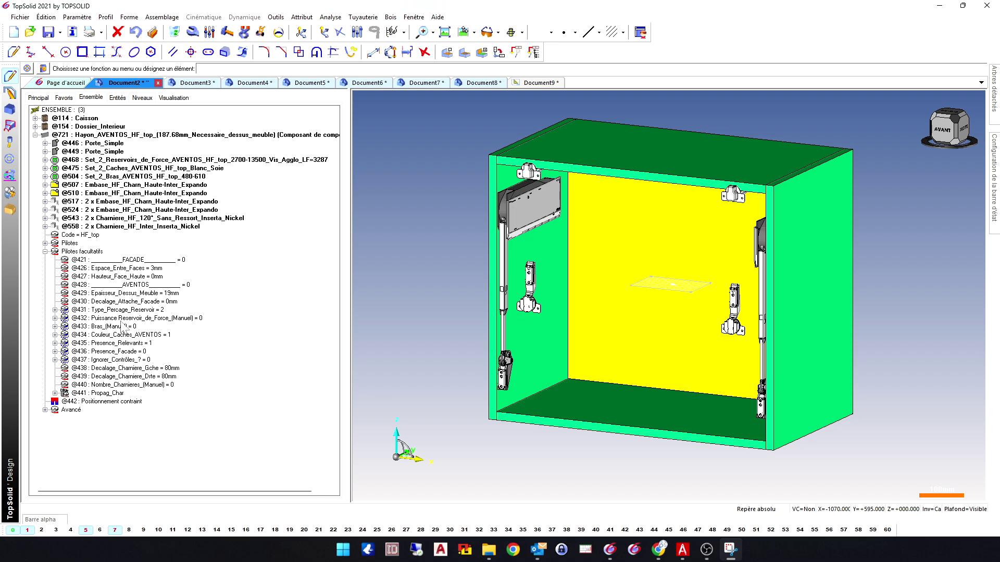
click(123, 320)
click(54, 318)
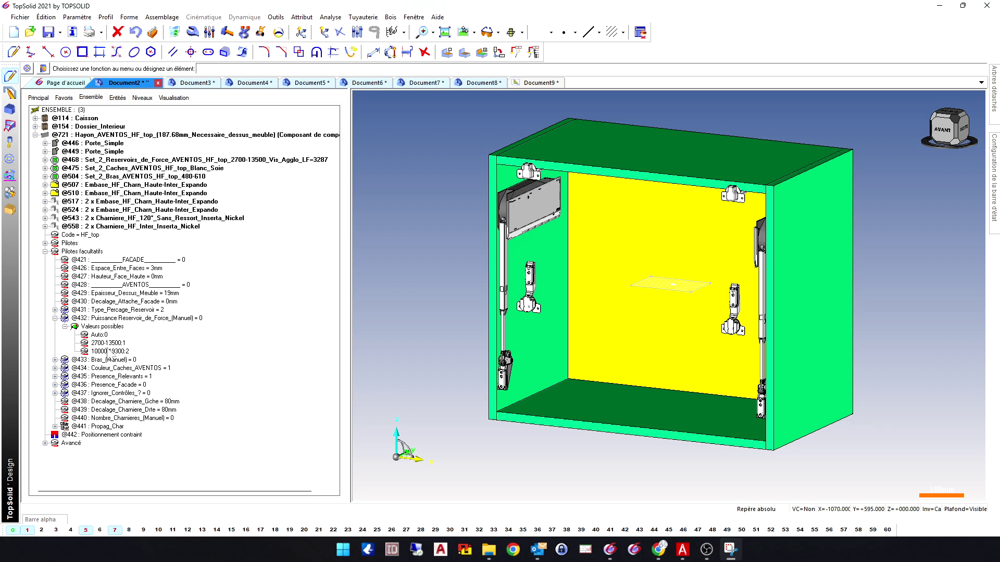
click(110, 352)
click(54, 318)
click(55, 327)
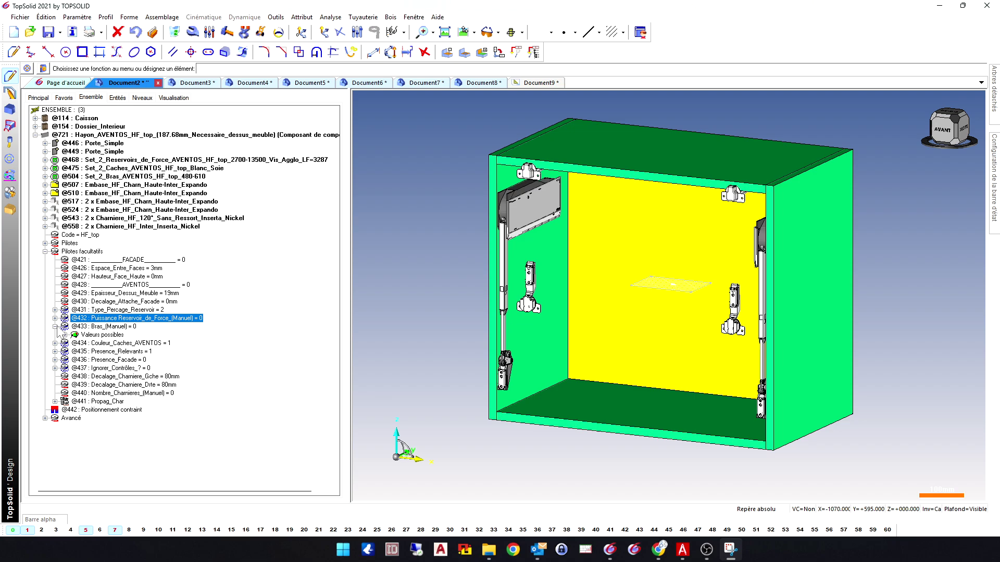
click(64, 335)
click(64, 335)
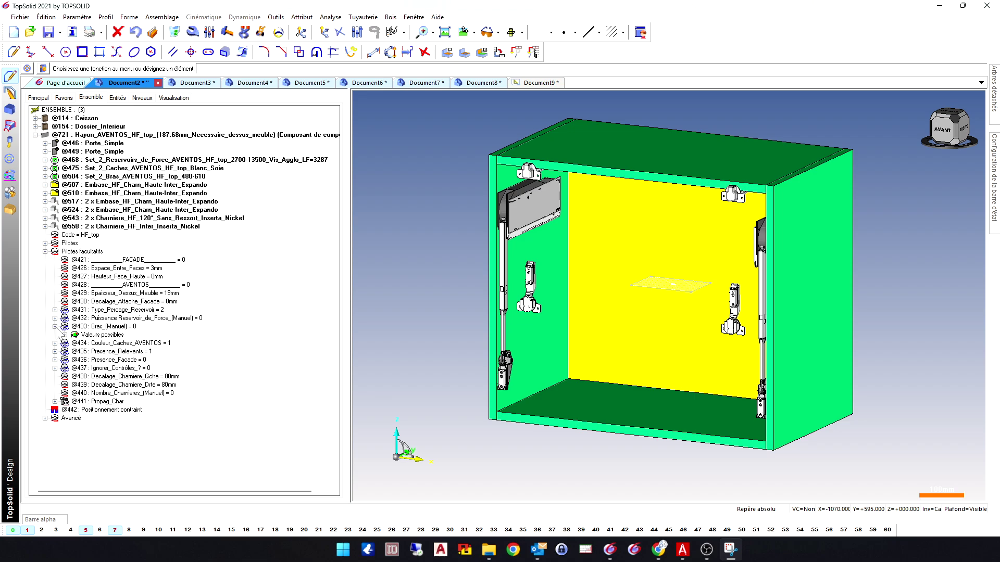
click(55, 326)
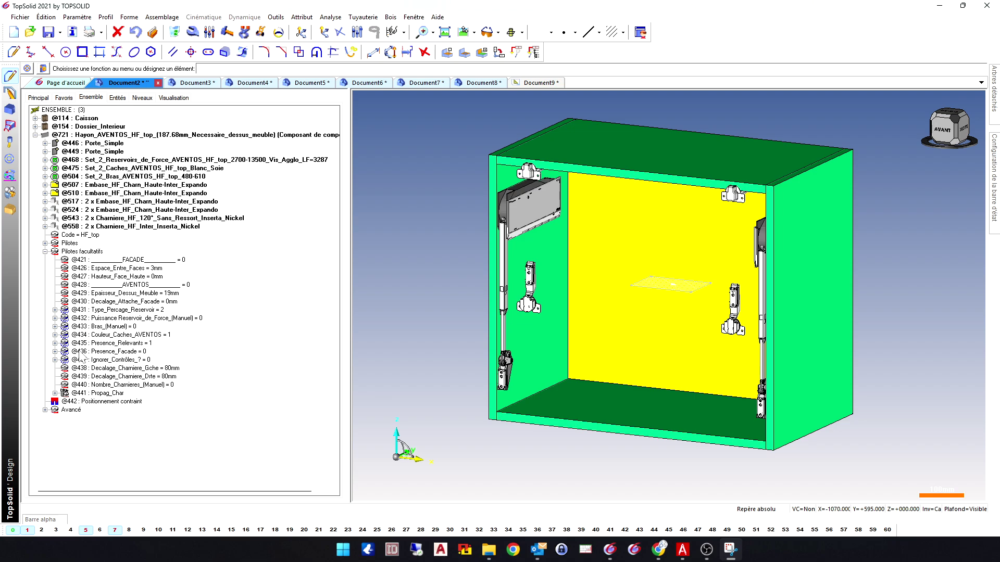
Step: Examine the possible values of the Presence_Relevants driver and select the Ignorer_Contrôles_? driver
click(122, 335)
click(120, 343)
click(55, 343)
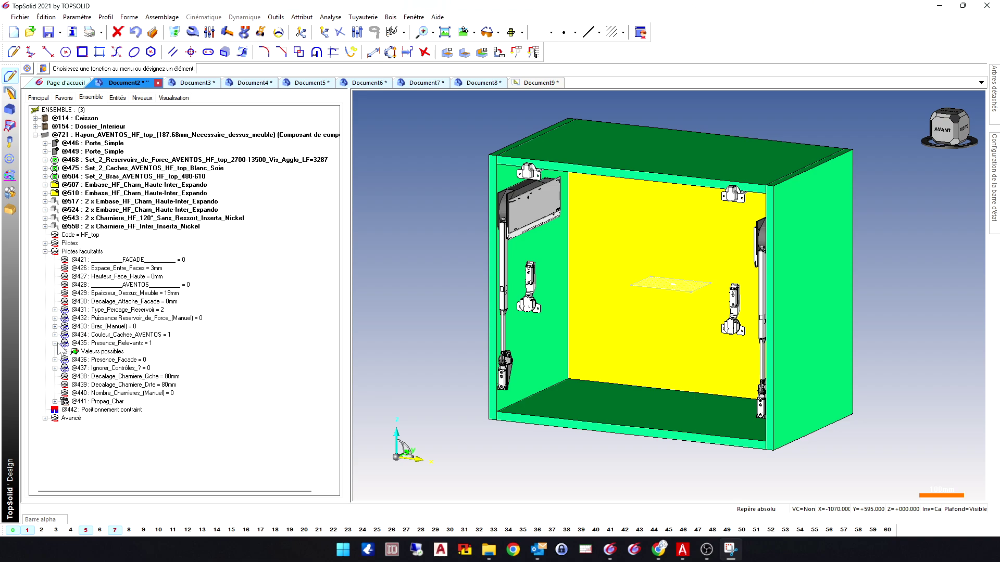
click(64, 352)
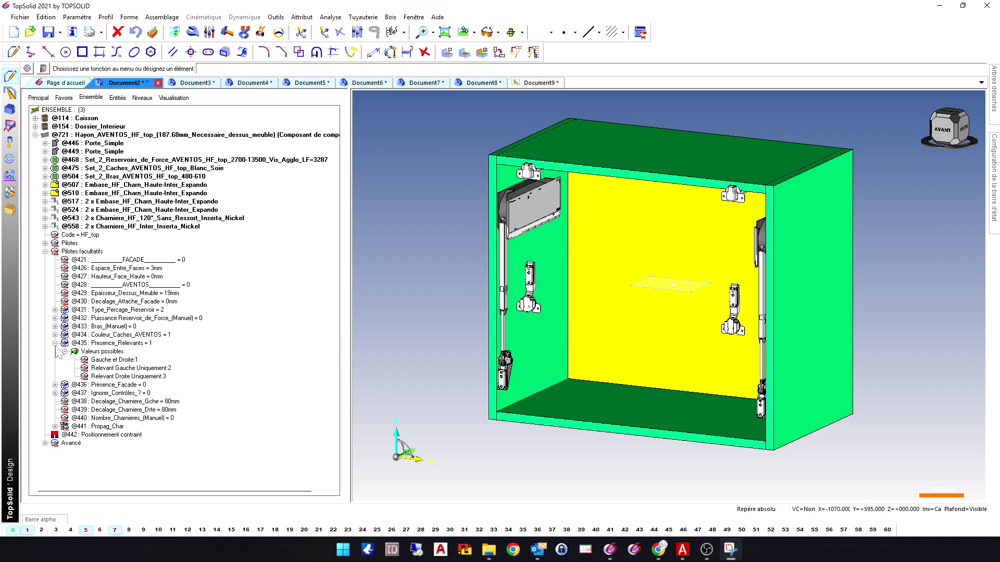
click(55, 343)
click(115, 360)
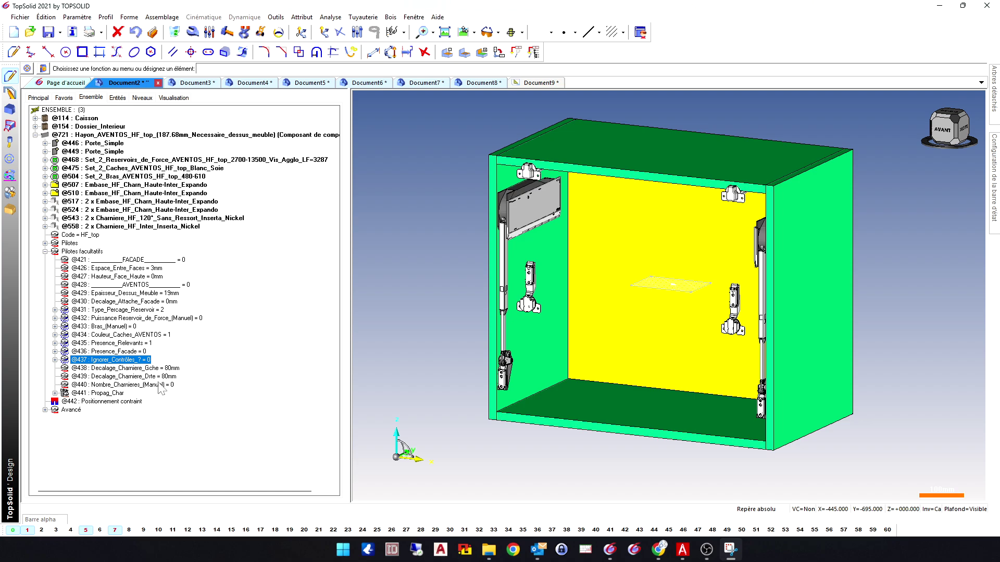
Step: Check the manual hinge count driver without changing it, and highlight the hinges of Propag_Char's Exemplaire 2 in the assembly
double_click(168, 386)
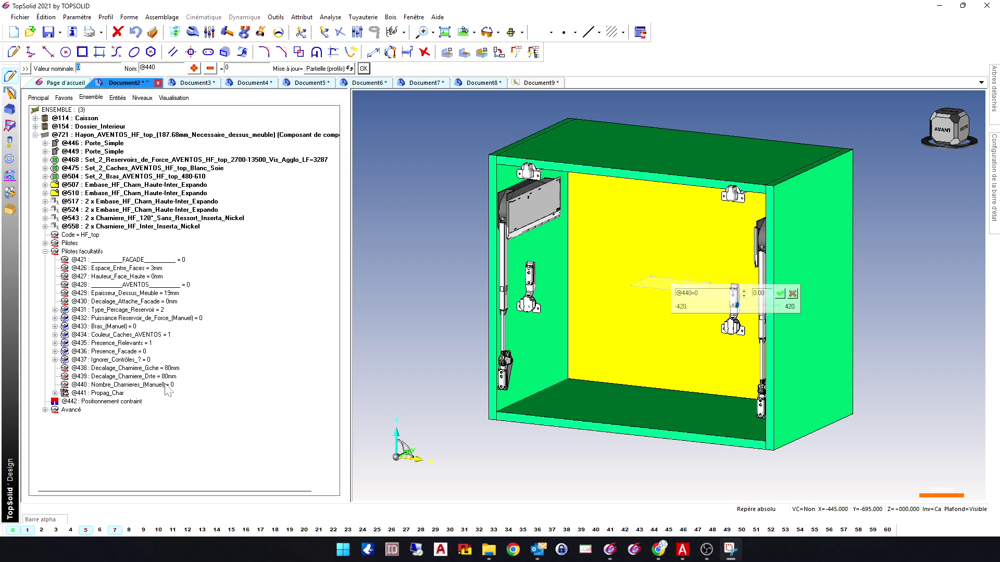
key(Escape)
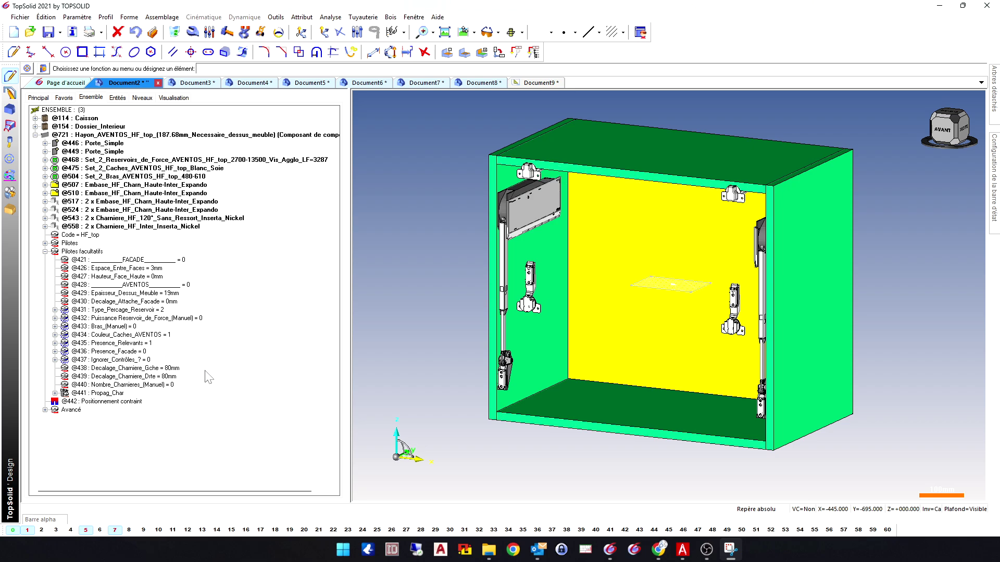
click(55, 393)
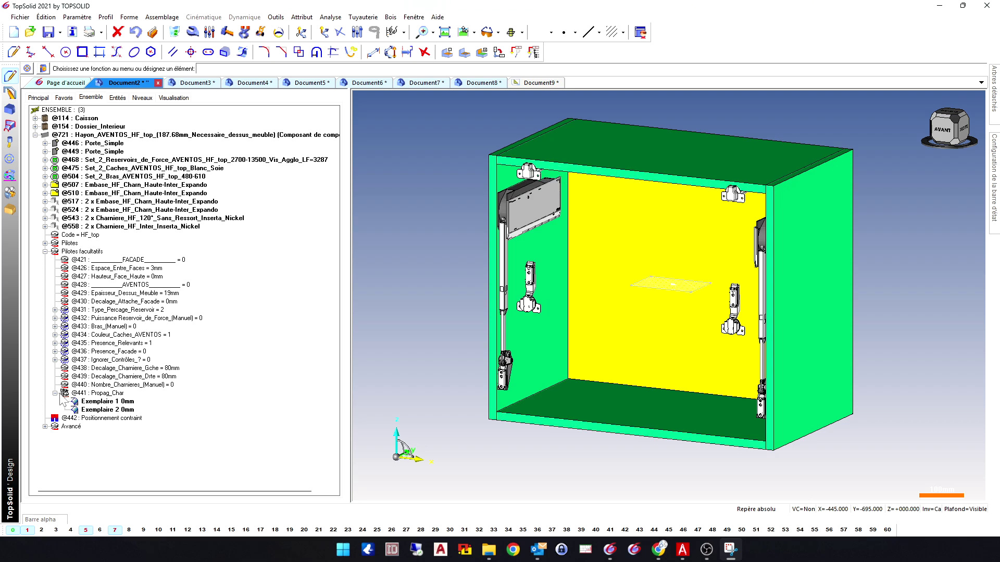
click(103, 410)
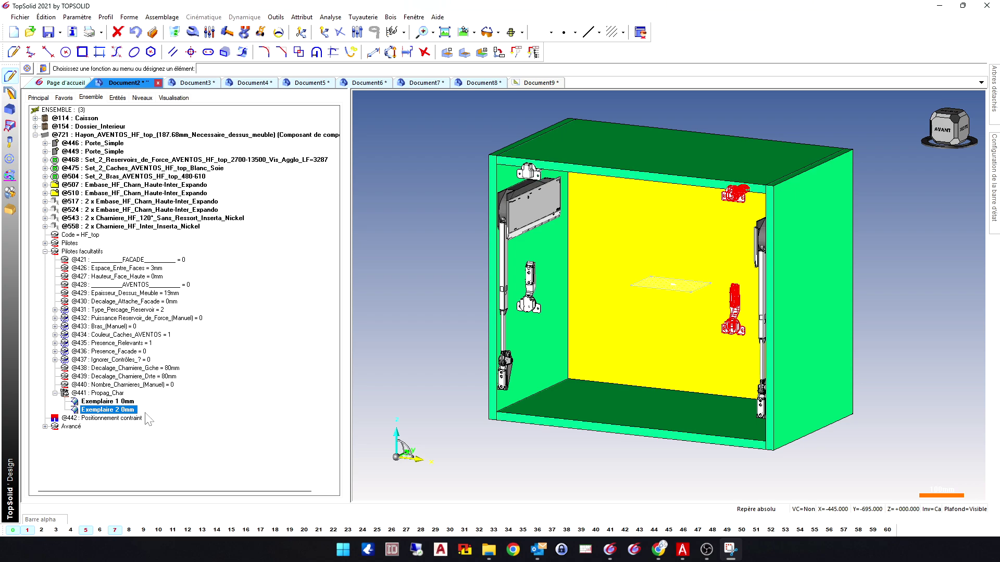
click(55, 394)
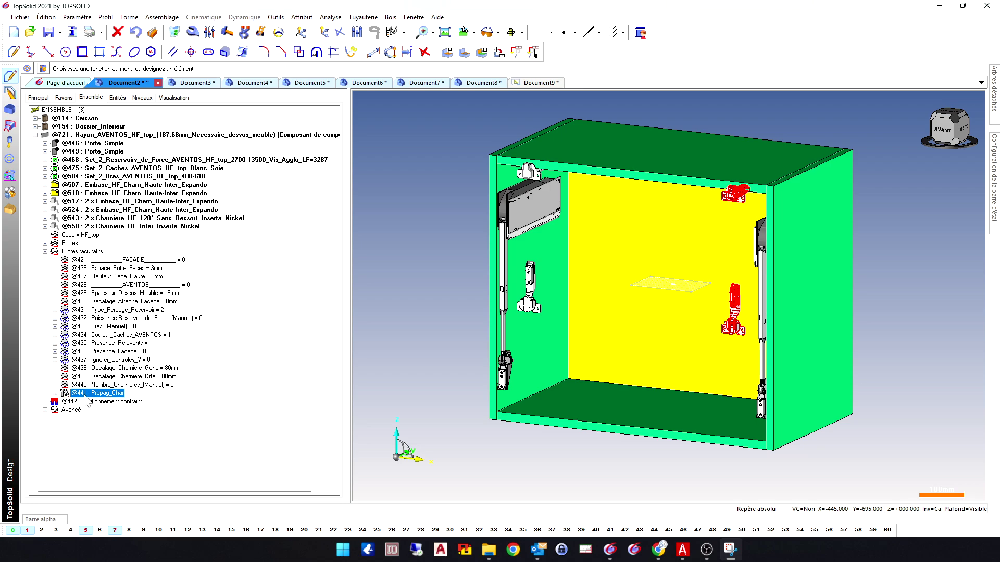
click(128, 361)
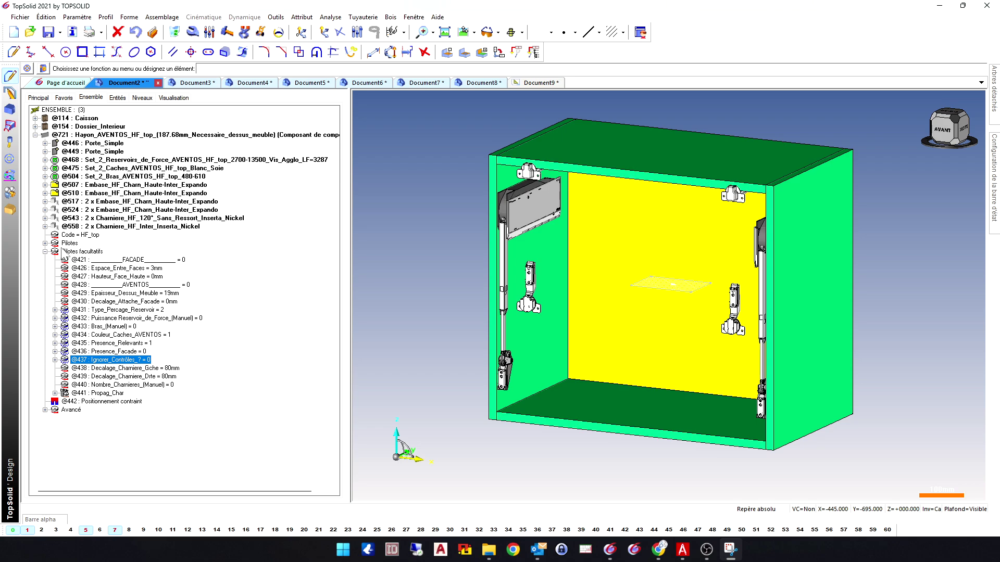
Step: Collapse the AVENTOS HF top component in the assembly tree and display the document's entities with their parameters
click(45, 252)
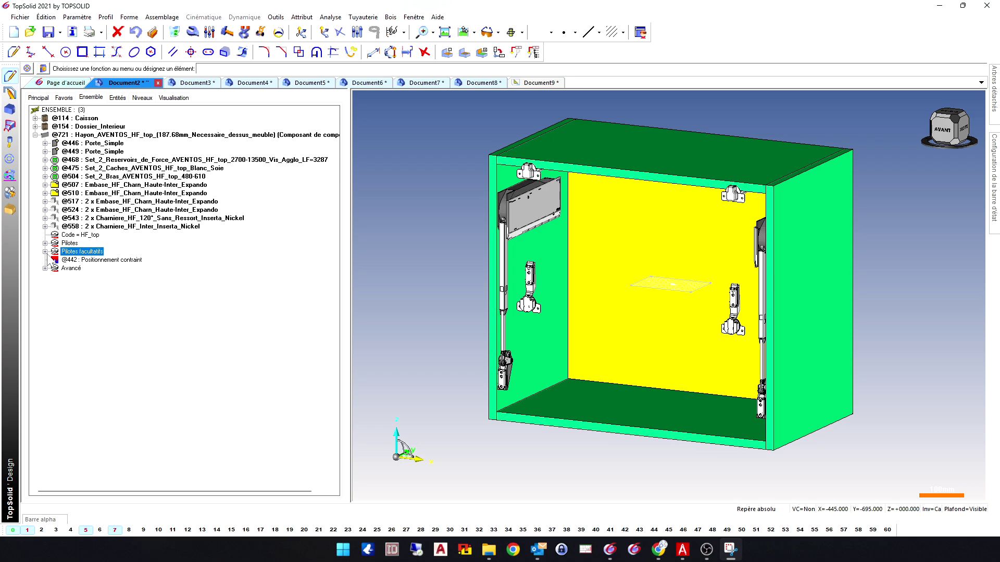
click(35, 135)
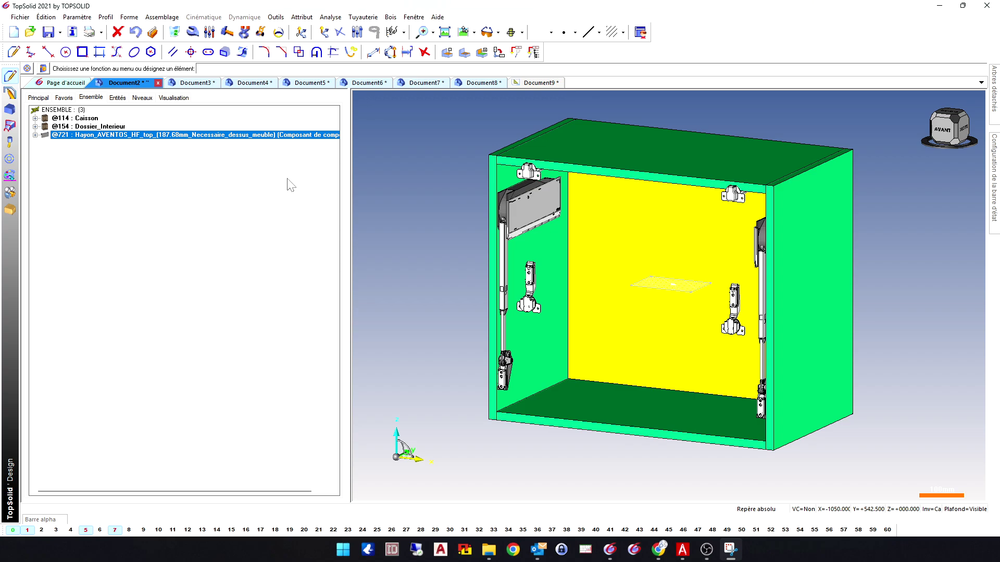
click(118, 98)
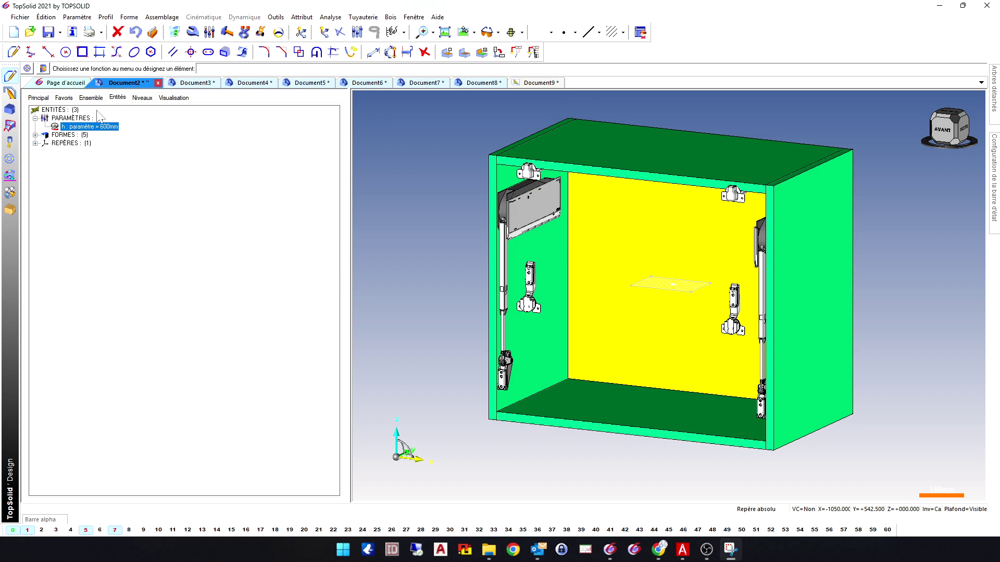
Step: Set the cabinet's height parameter h to 300 mm and briefly show the façades with the 10_Facade visualization filter
double_click(85, 128)
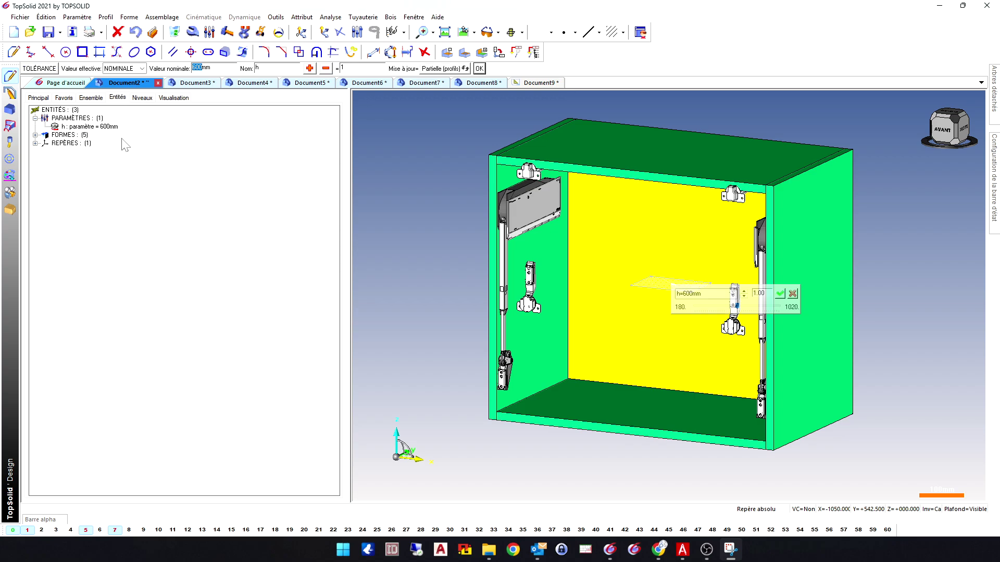
key(Return)
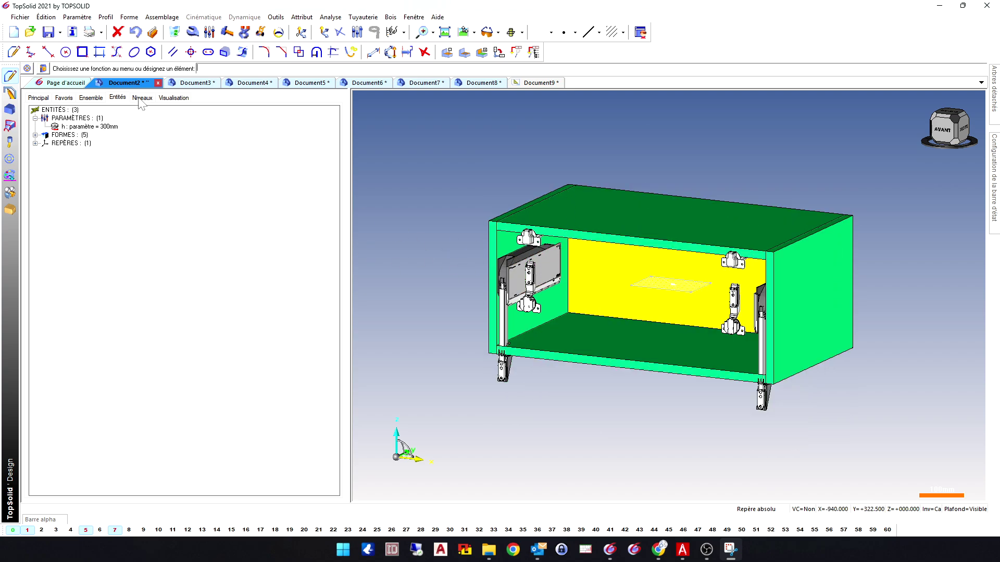
click(174, 97)
click(60, 196)
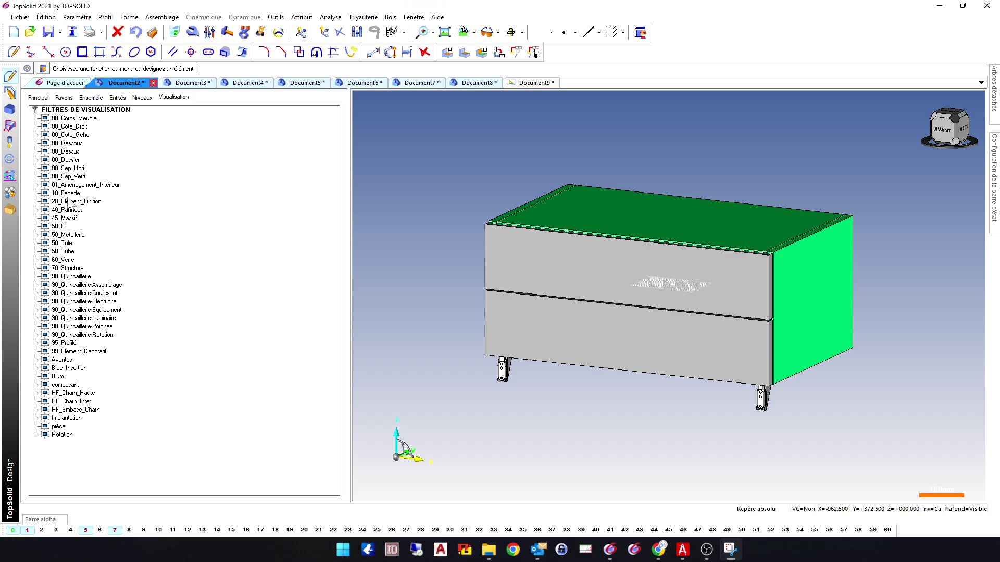
click(67, 193)
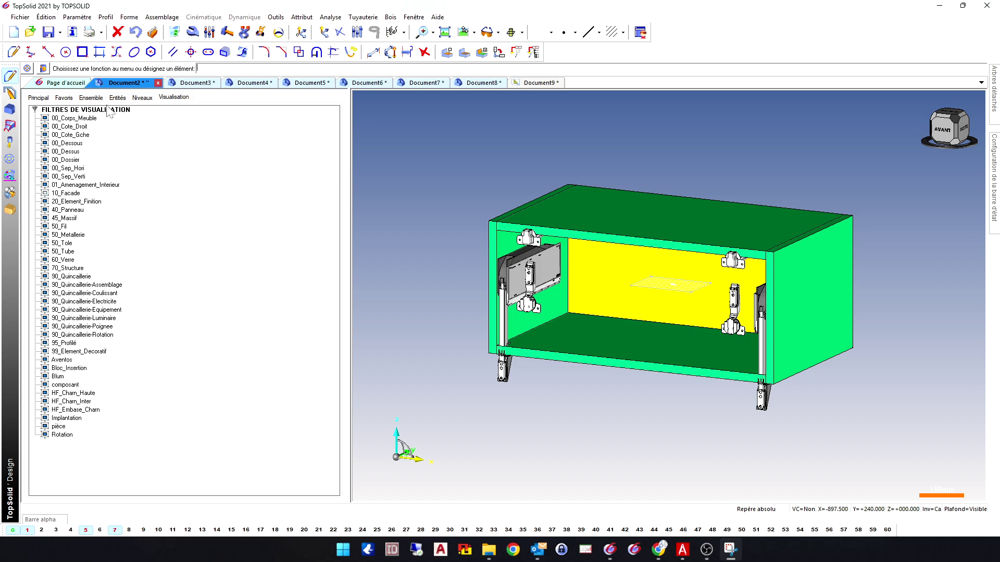
Step: Set the AVENTOS HF top component's optional driver Ignorer_Contrôles_? to 1:Ignorer TOUS les contrôles
click(92, 98)
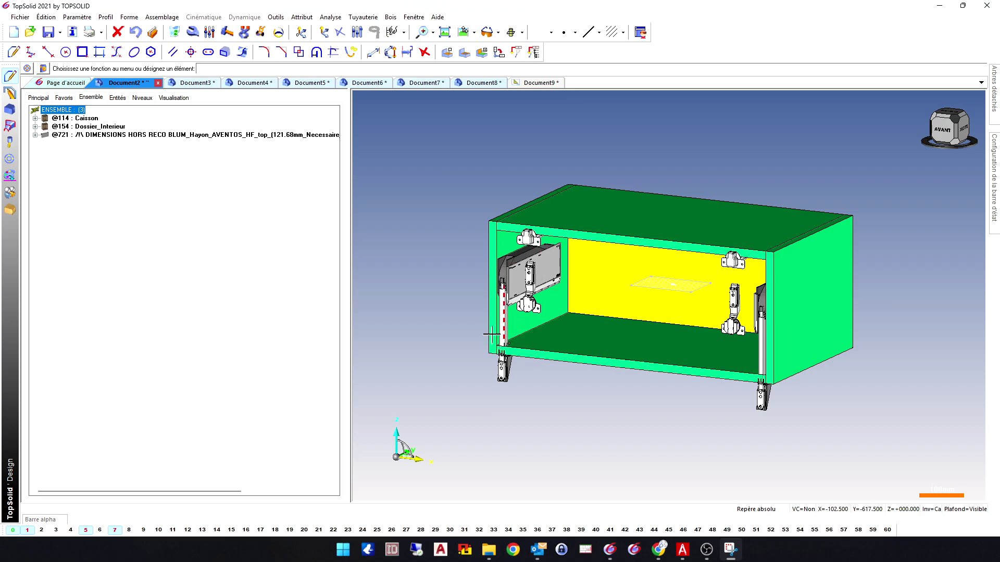
click(162, 135)
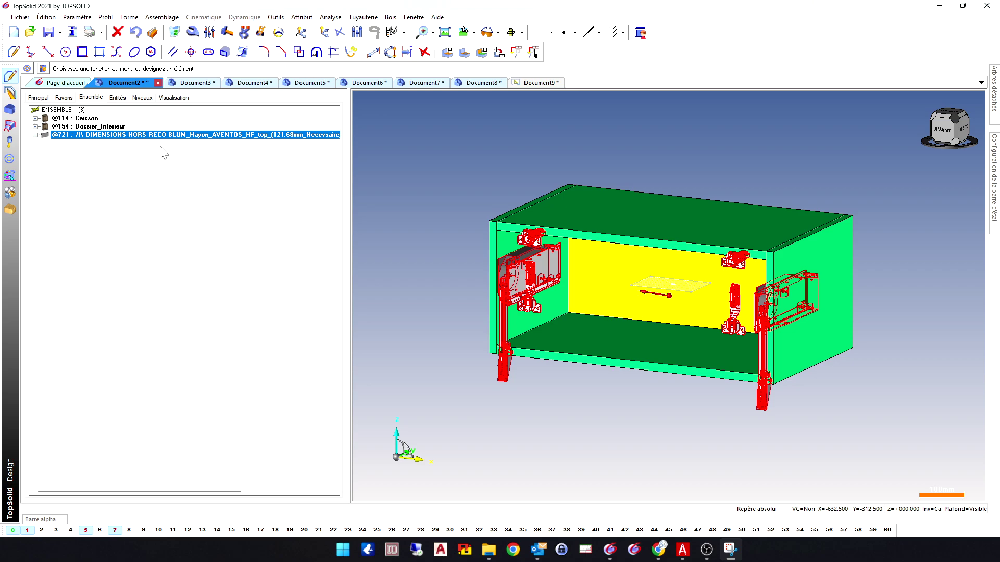
click(35, 135)
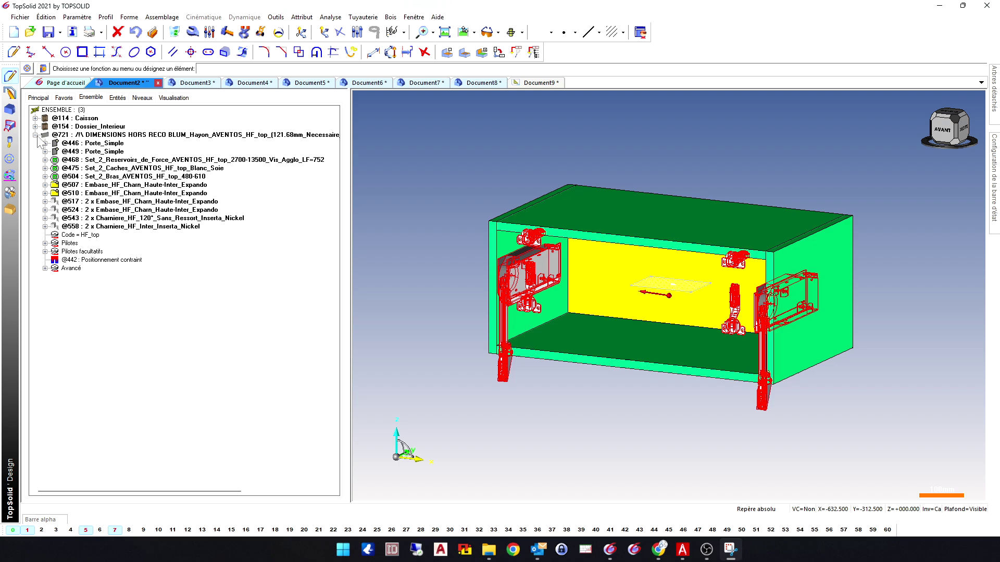
click(44, 251)
right_click(114, 359)
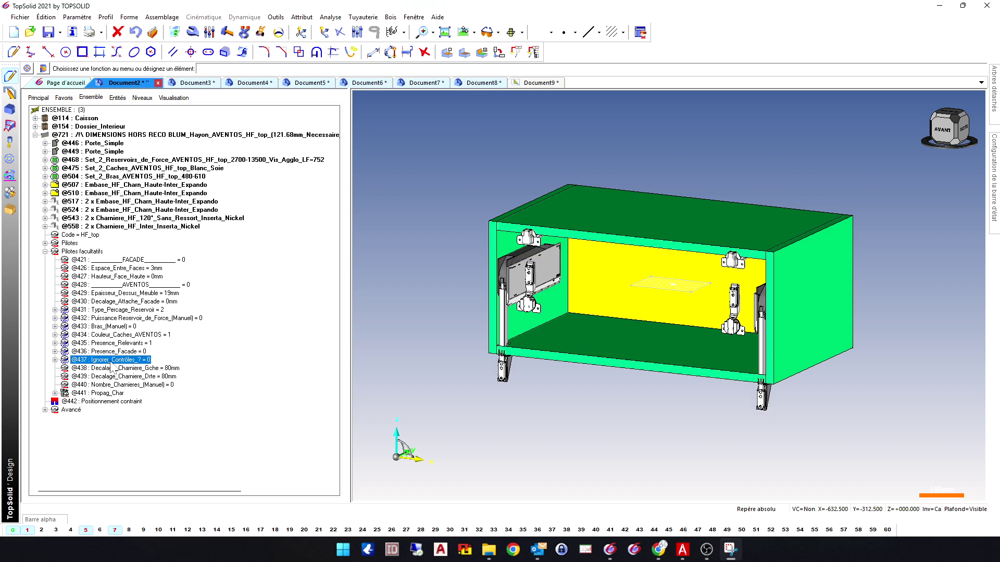
click(138, 178)
click(136, 68)
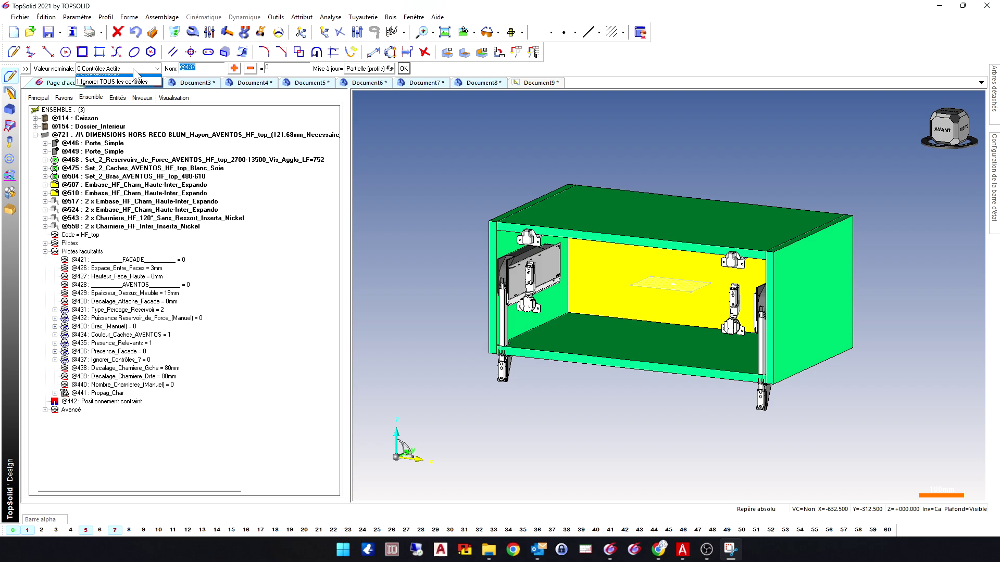
click(125, 84)
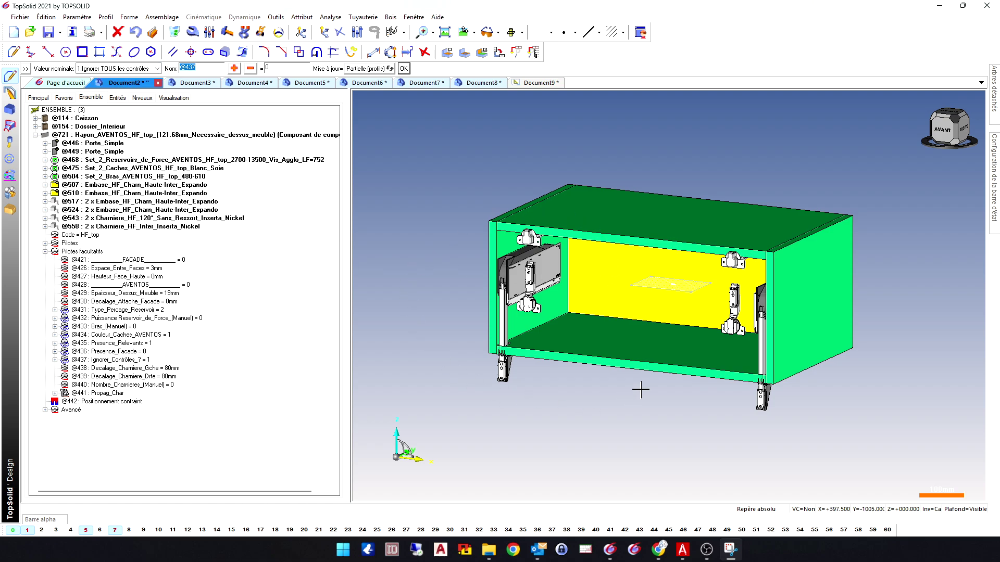
Step: Highlight the AVENTOS HF top component in the assembly and set its Ignorer_Contrôles_? driver back to 0:Contrôles Actifs
click(81, 137)
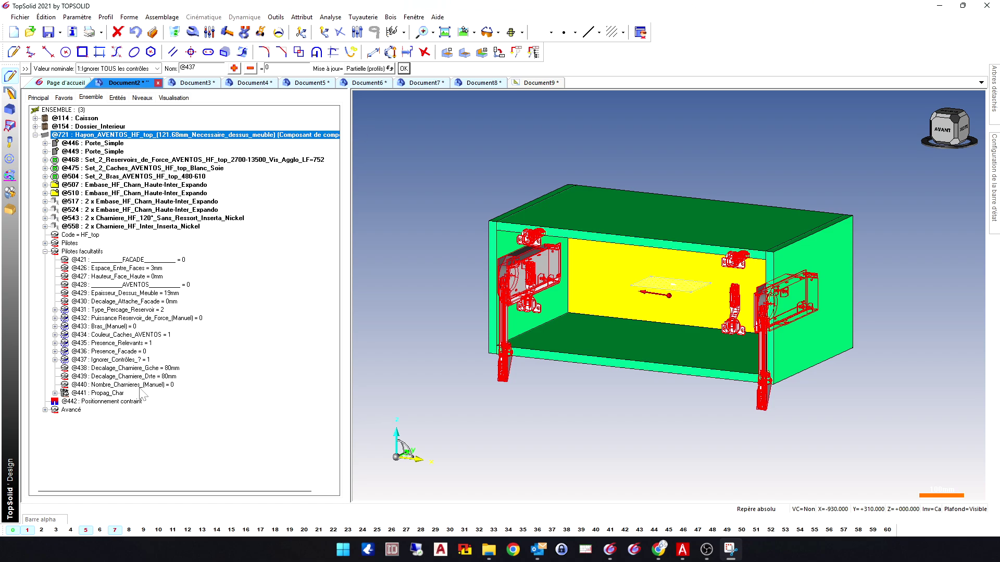
click(114, 69)
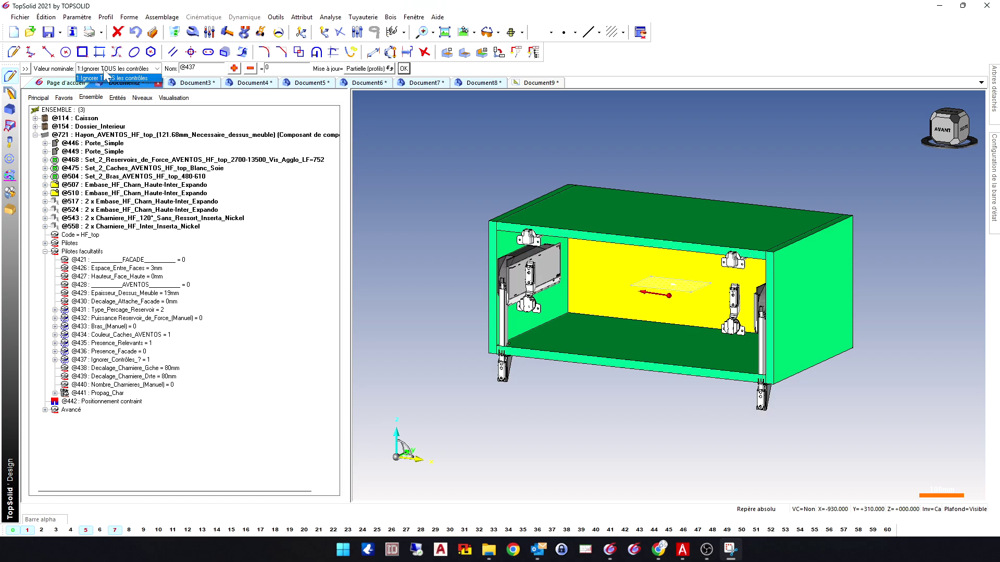
click(106, 78)
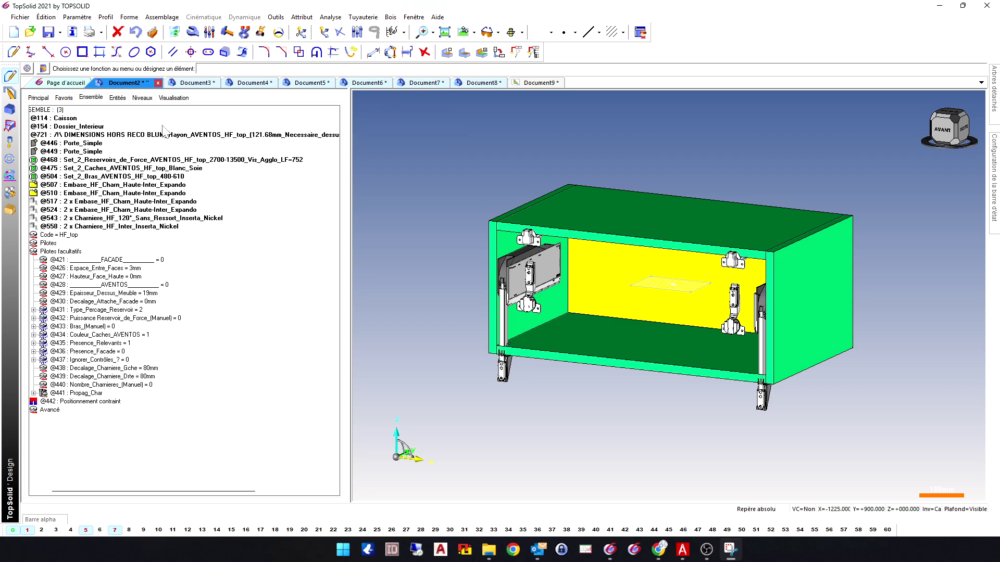
Step: Set the cabinet's height parameter h to 600 mm
click(117, 98)
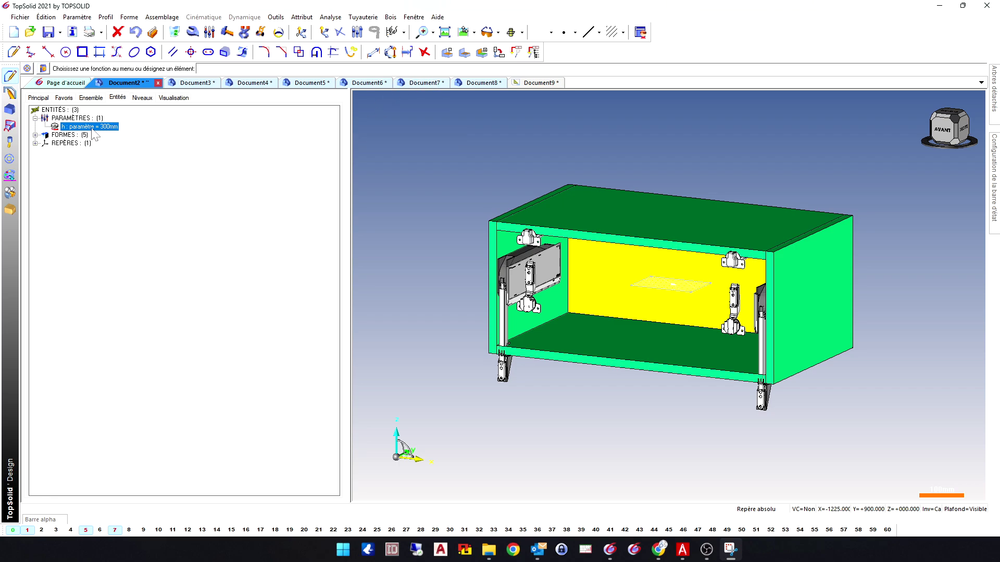
double_click(106, 127)
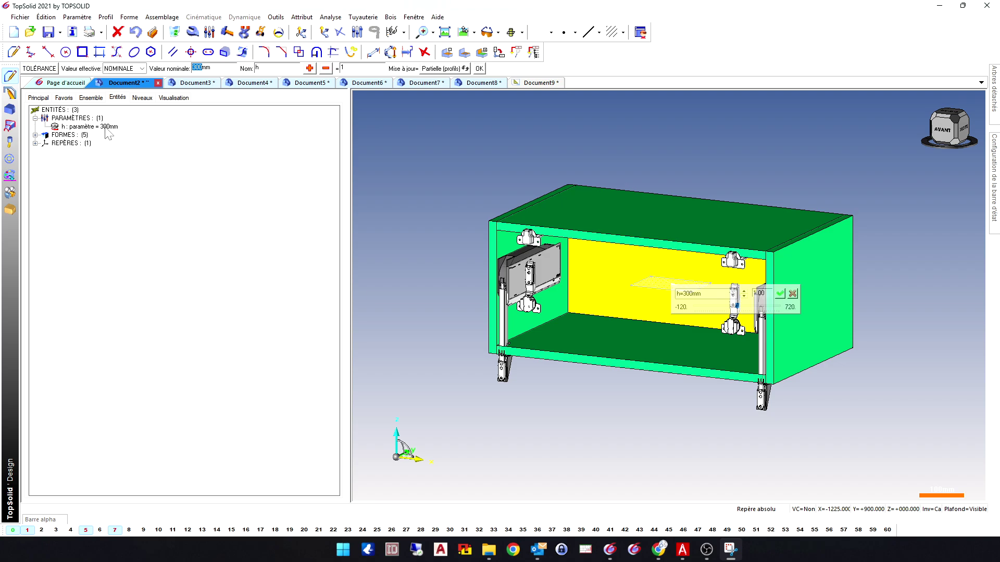
text(600)
key(Return)
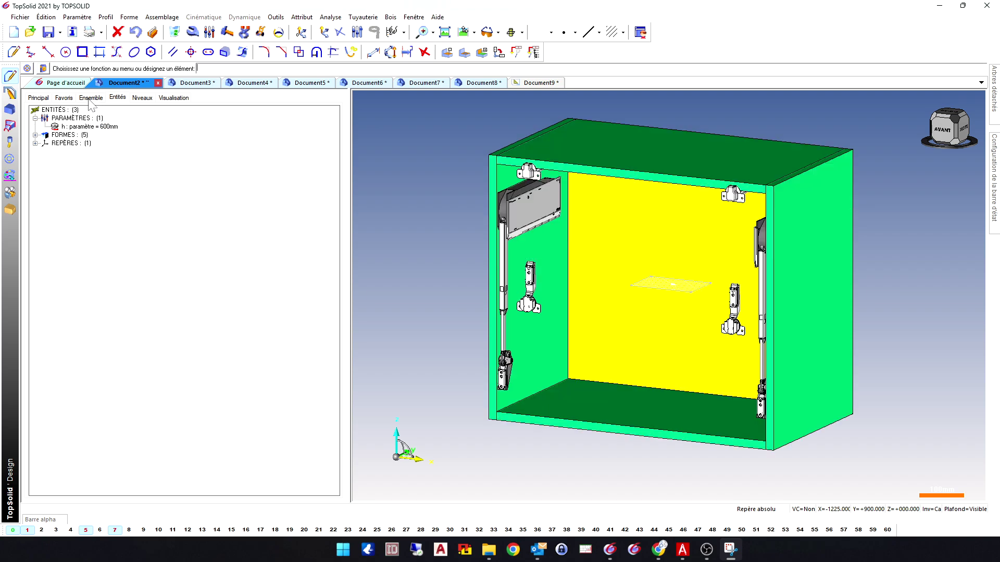
Step: Check the AVENTOS HF top component's designation in the assembly tree and collapse its optional drivers
click(91, 98)
click(50, 492)
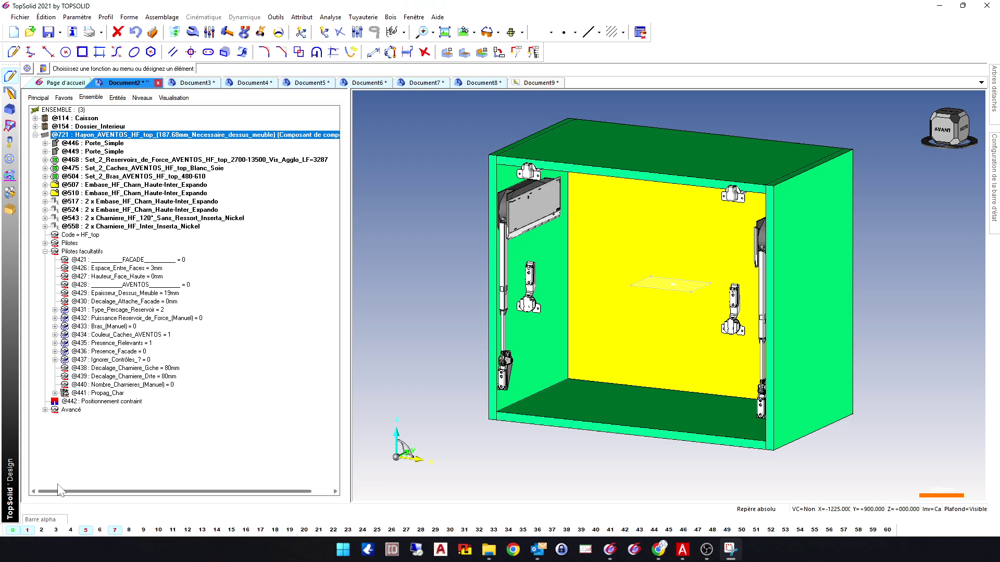
click(45, 252)
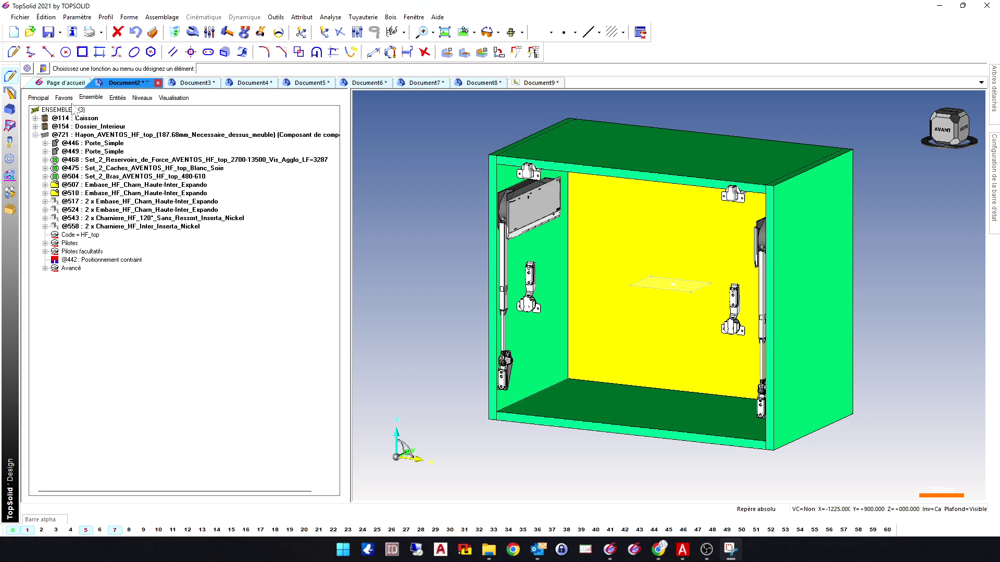
Step: Show the cabinet's façades by enabling the 10_Facade visualization filter
click(173, 98)
click(71, 194)
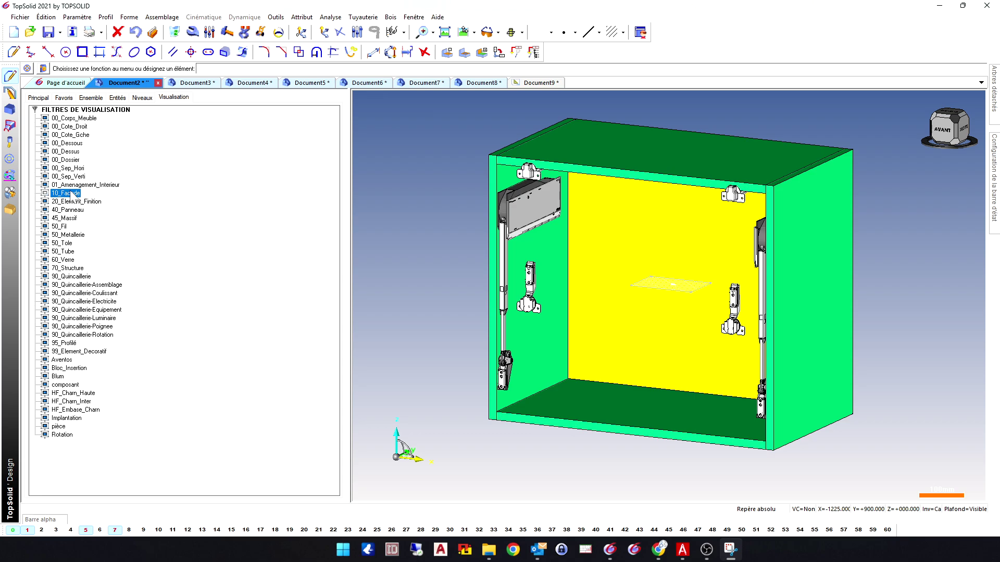
click(72, 194)
Step: Modify the AVENTOS HF top component to add its auxiliary element Facade_Relevee
click(91, 97)
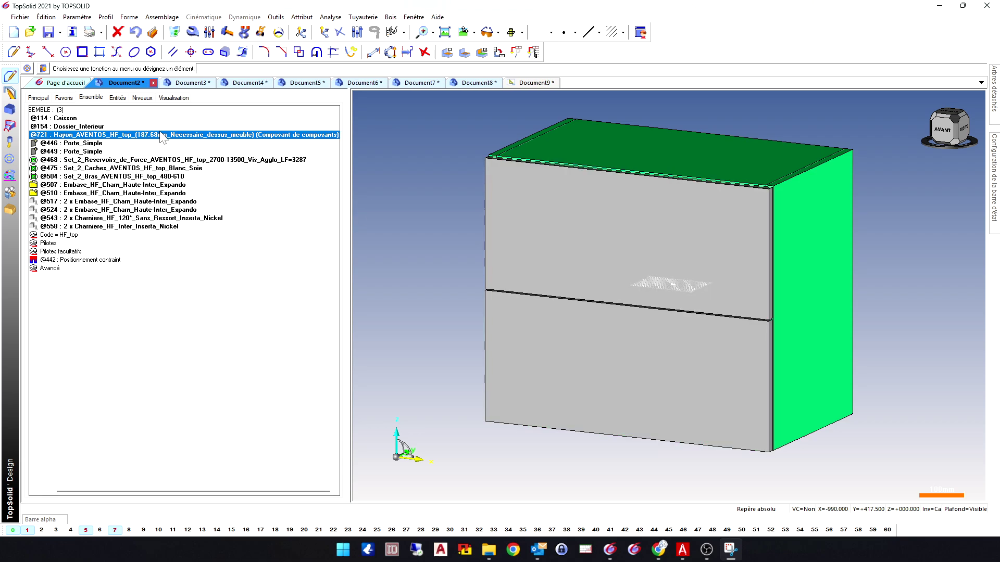
scroll(650, 275, down, 3)
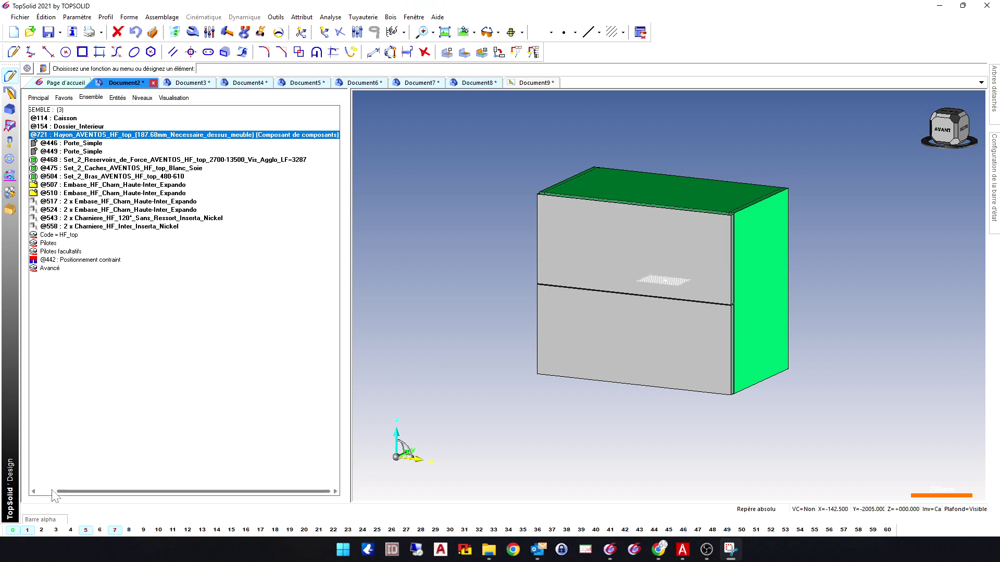
click(55, 492)
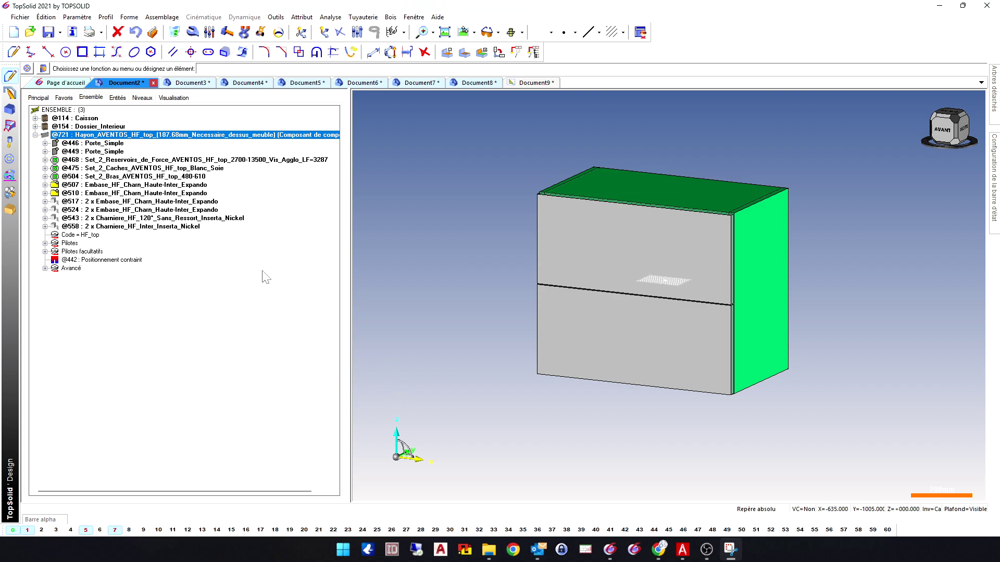
click(193, 34)
click(607, 266)
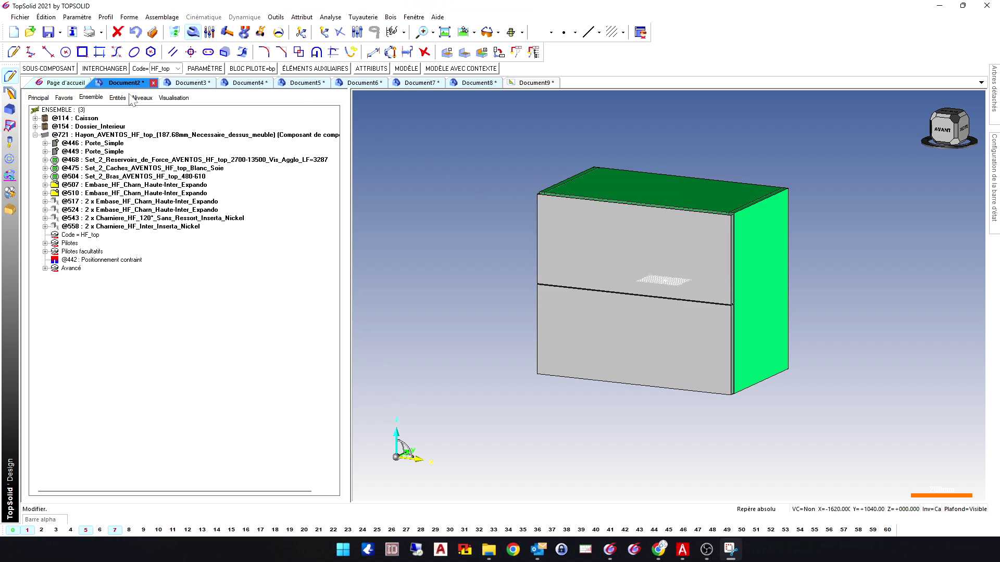
click(157, 68)
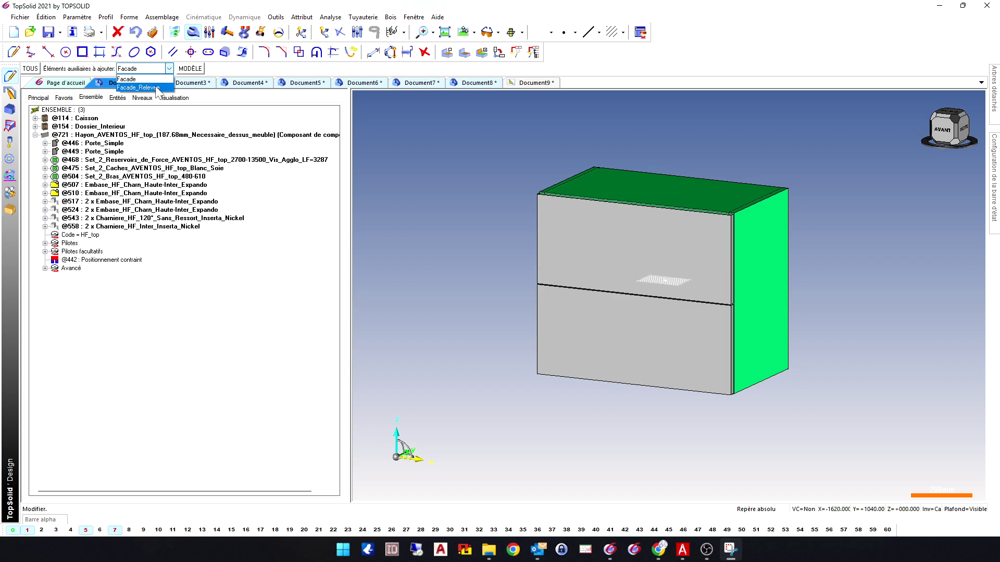
click(140, 88)
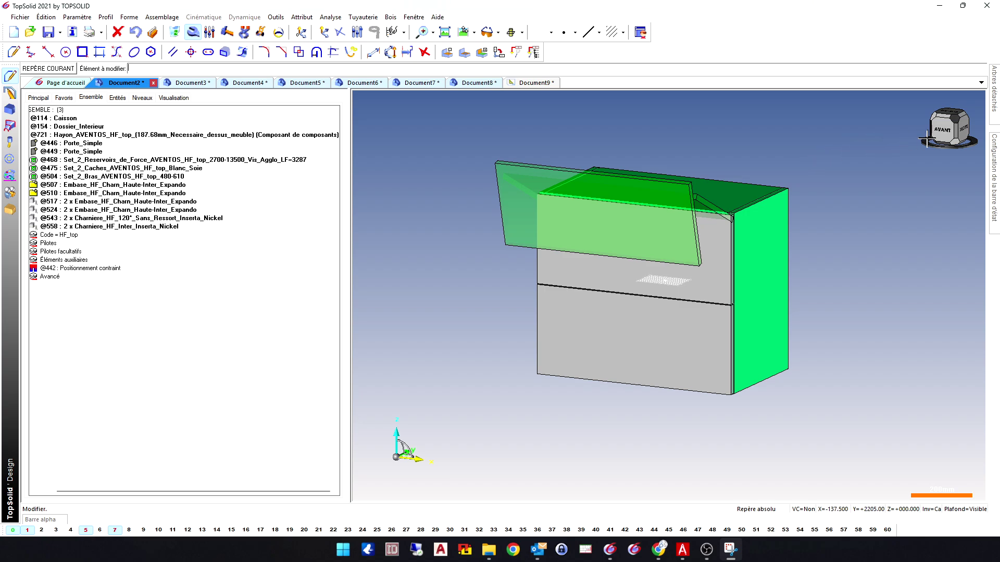
Step: Compare the raised façade, seen from the cabinet's right side, with planning pages 24-25 of the Blum catalogue in the browser
click(963, 129)
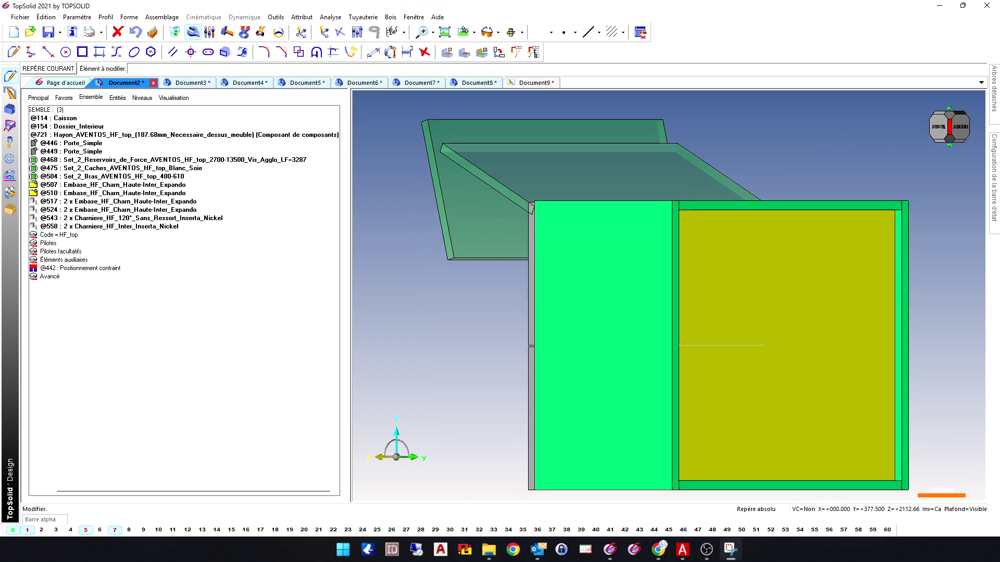
click(932, 138)
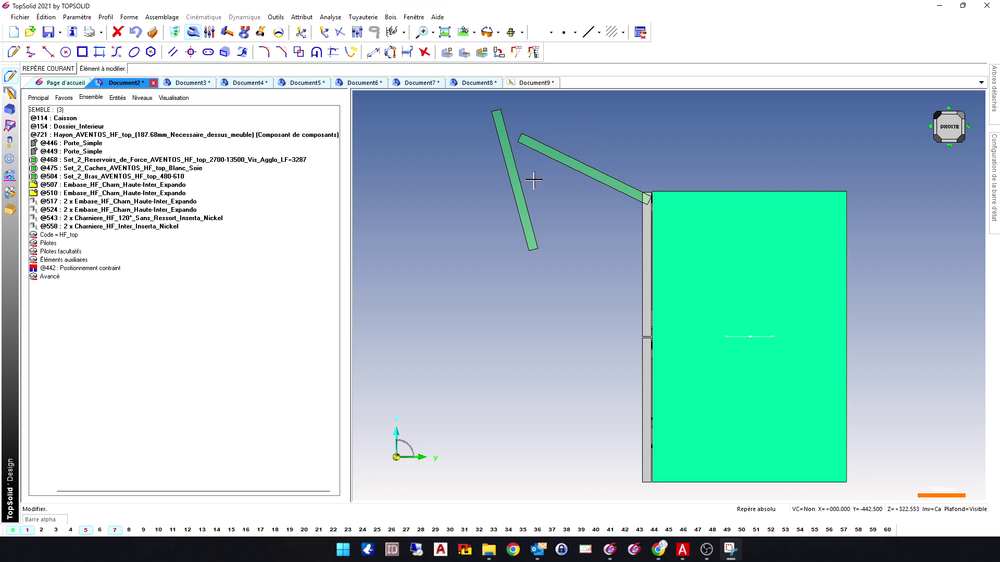
key(alt+Tab)
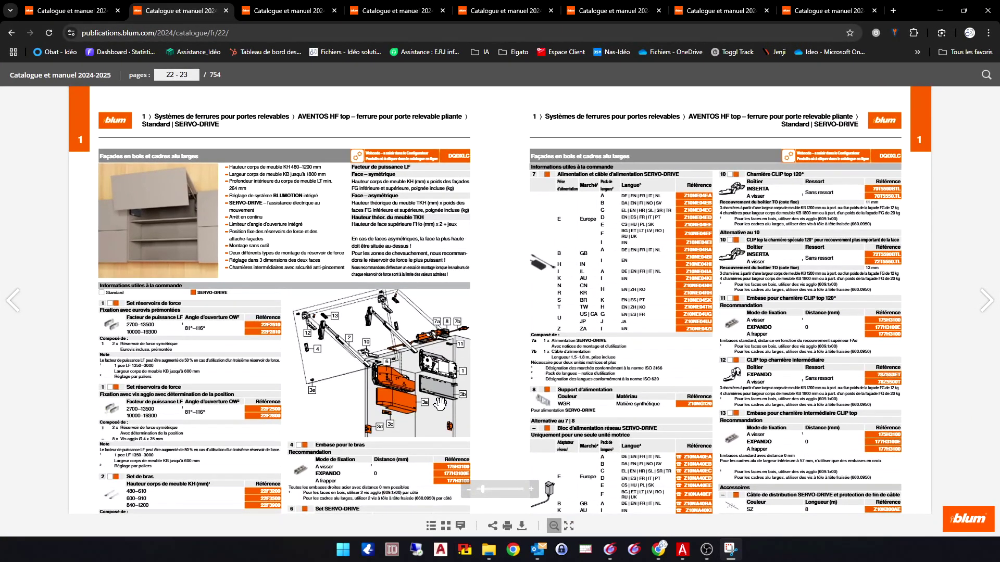
click(980, 310)
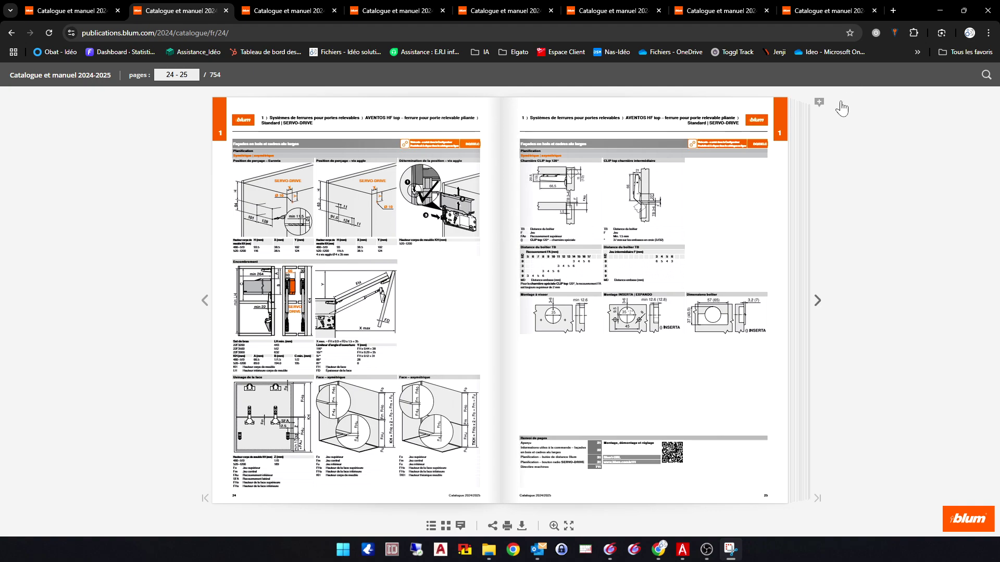
click(940, 10)
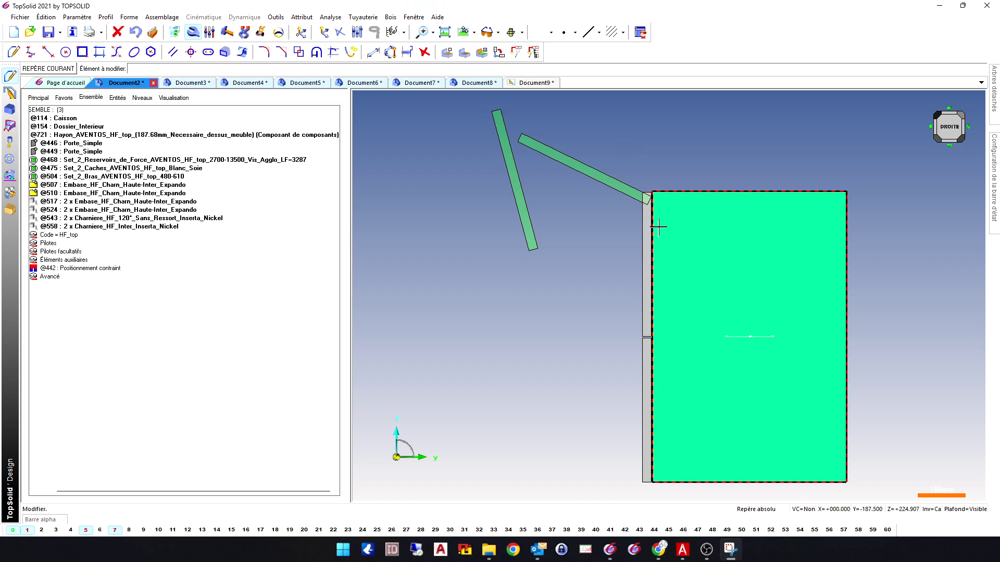
Step: Examine the raised façade in side and perspective views and check the component's entries in the assembly tree
scroll(644, 156, up, 2)
scroll(645, 177, down, 4)
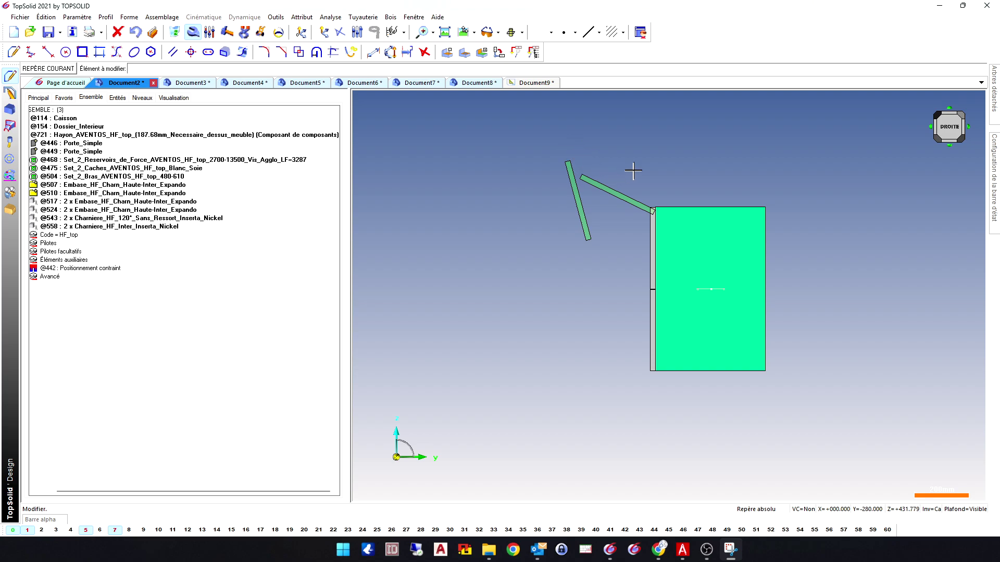
click(43, 491)
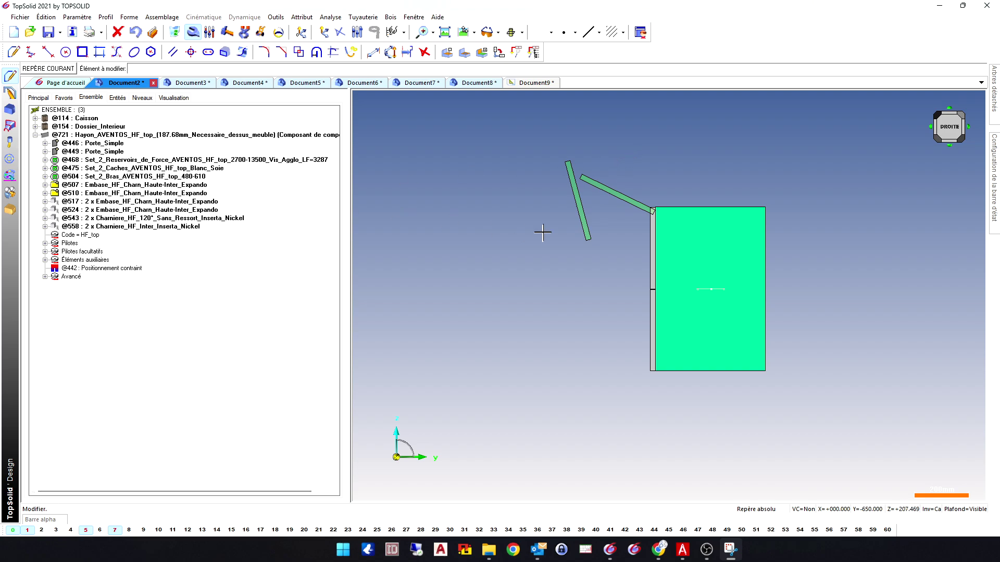
middle_drag(486, 208, 529, 219)
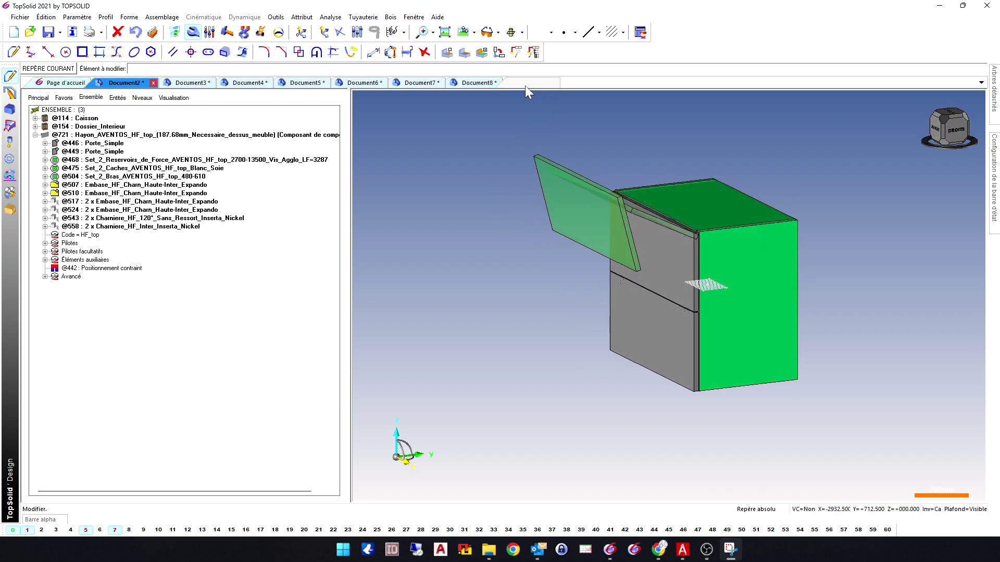
Step: Open the Document9 drawing and examine the panel and hardware lists above its title block
click(525, 86)
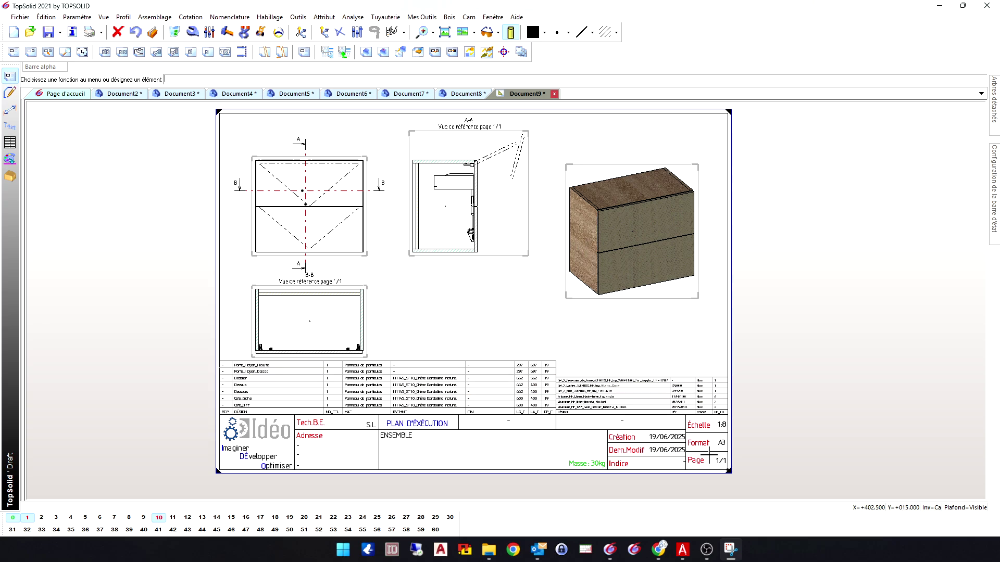
scroll(747, 435, up, 5)
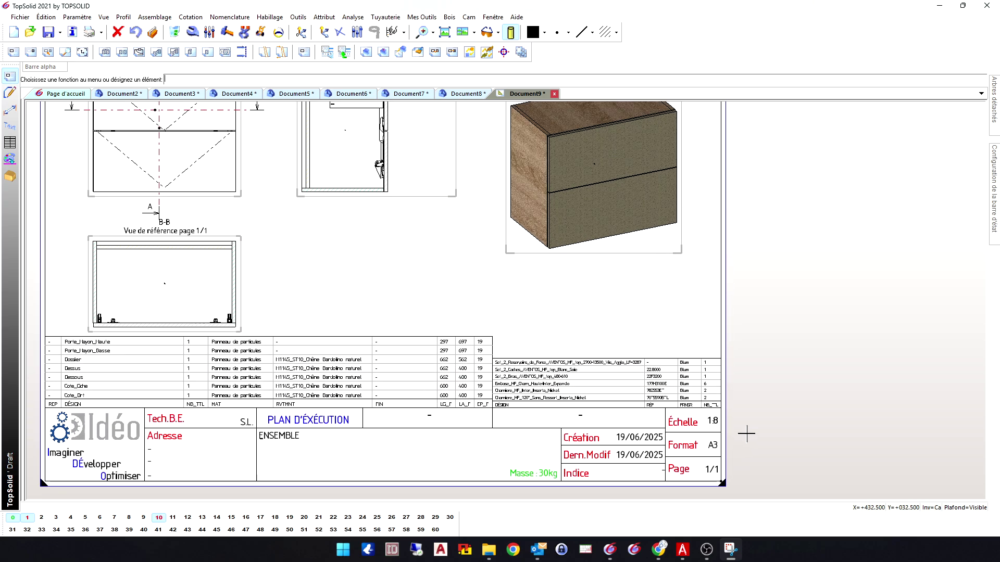
Step: Examine the hardware parts list above the title block of the drawing, including designations, references, supplier and quantities
scroll(556, 372, up, 2)
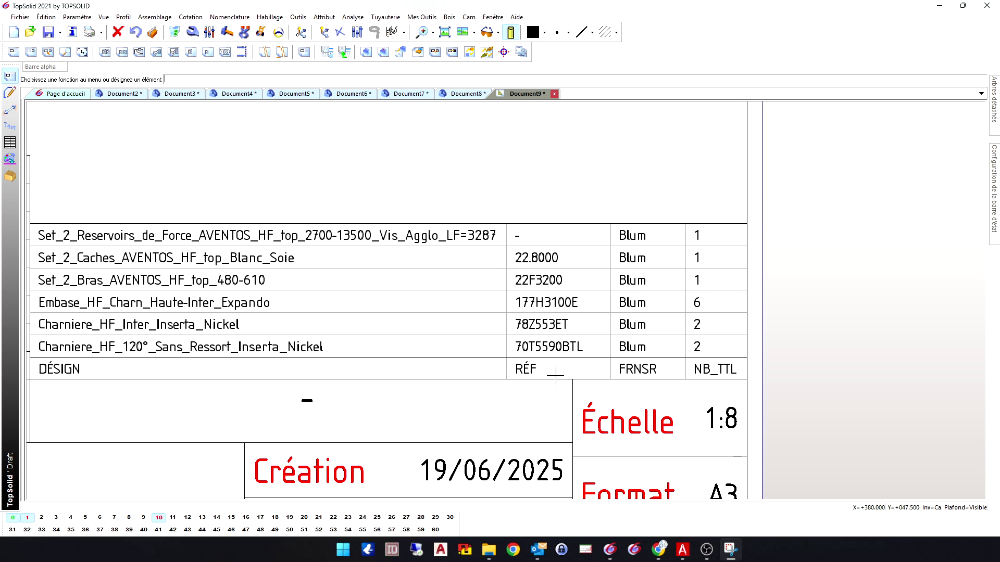
scroll(565, 350, up, 2)
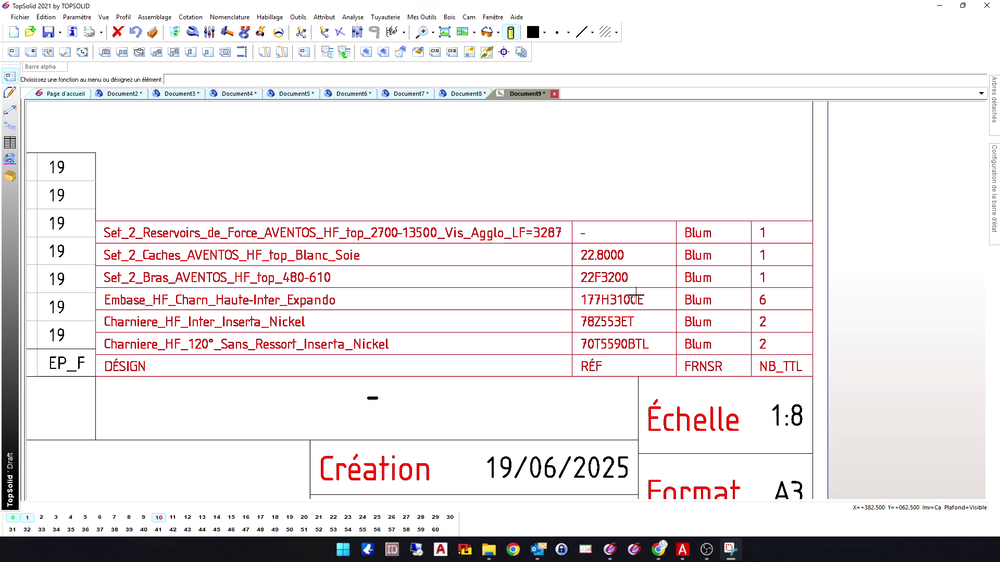
scroll(717, 337, down, 6)
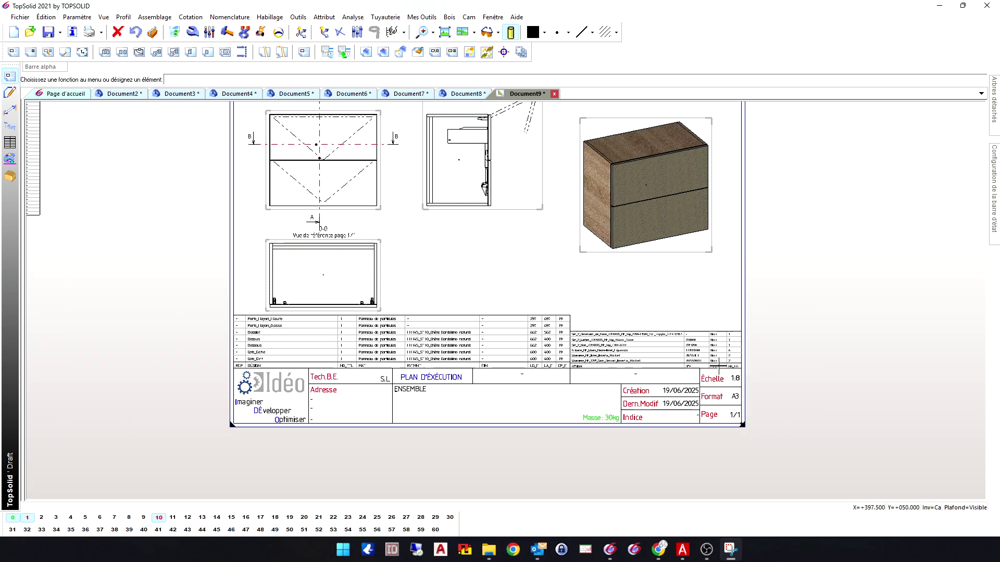
Step: Examine the front view and section A-A, checking the opening symbols, the lift mechanism and the raised façade outline
scroll(386, 229, up, 4)
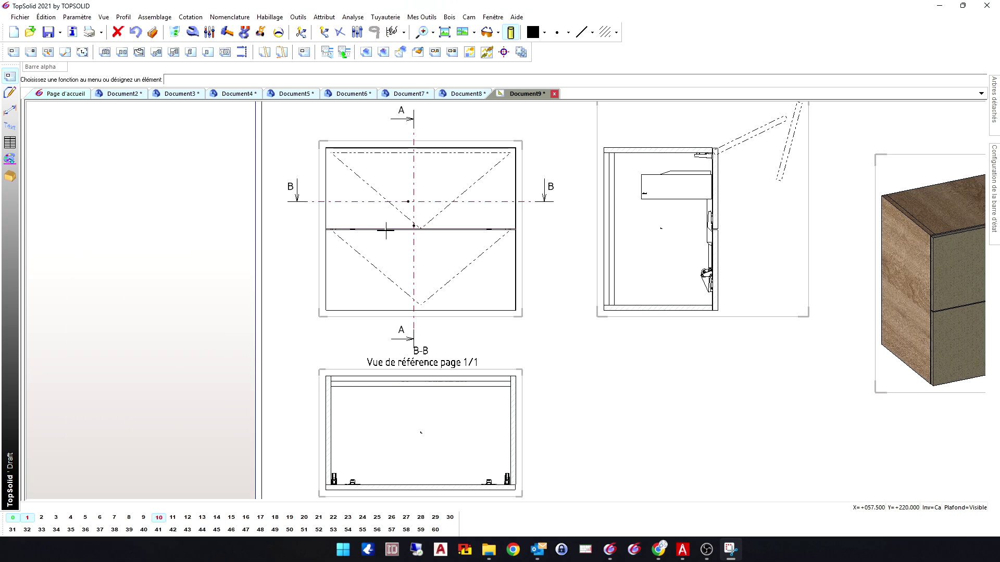
scroll(727, 163, up, 5)
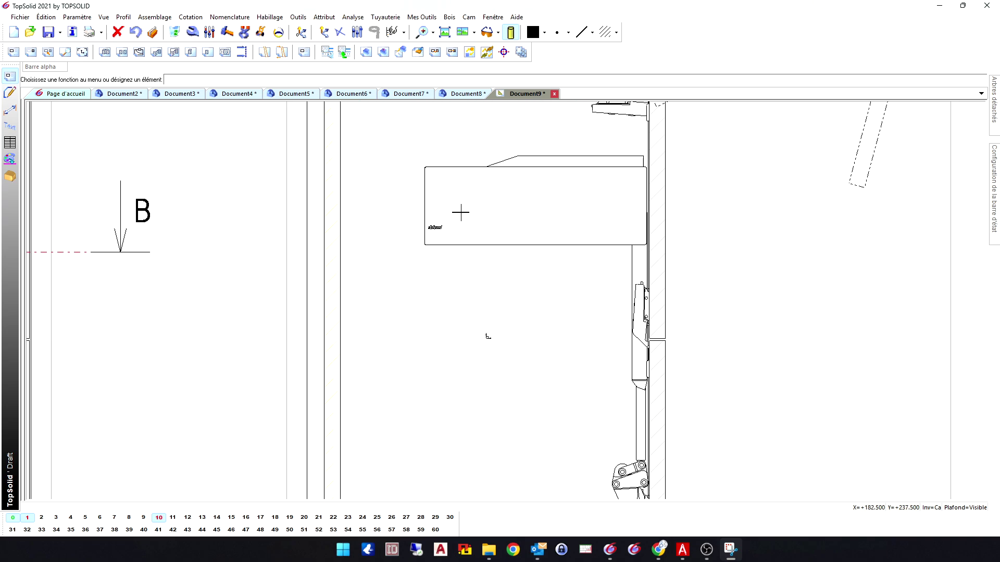
scroll(460, 212, down, 2)
scroll(554, 379, down, 1)
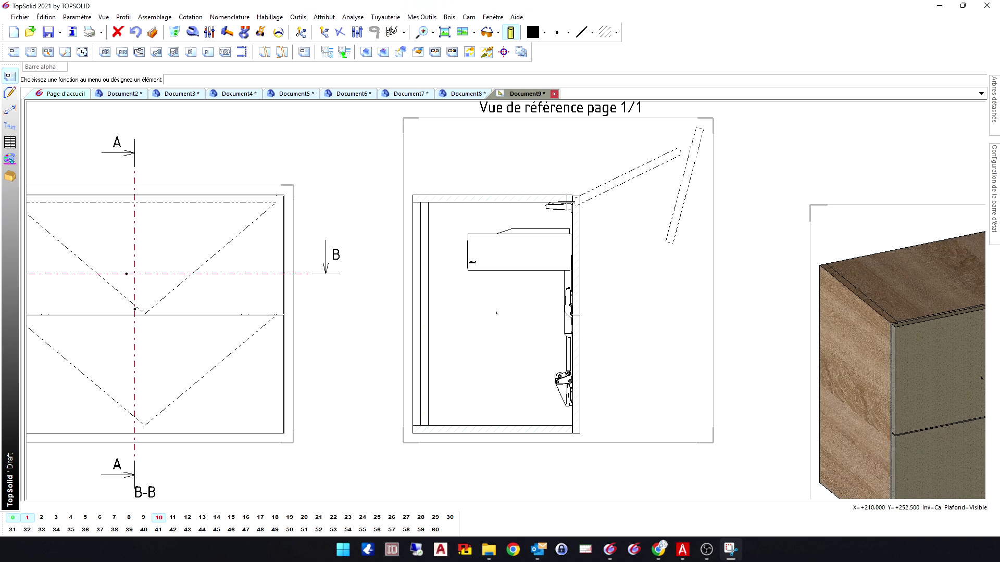
scroll(582, 207, down, 1)
scroll(620, 240, down, 2)
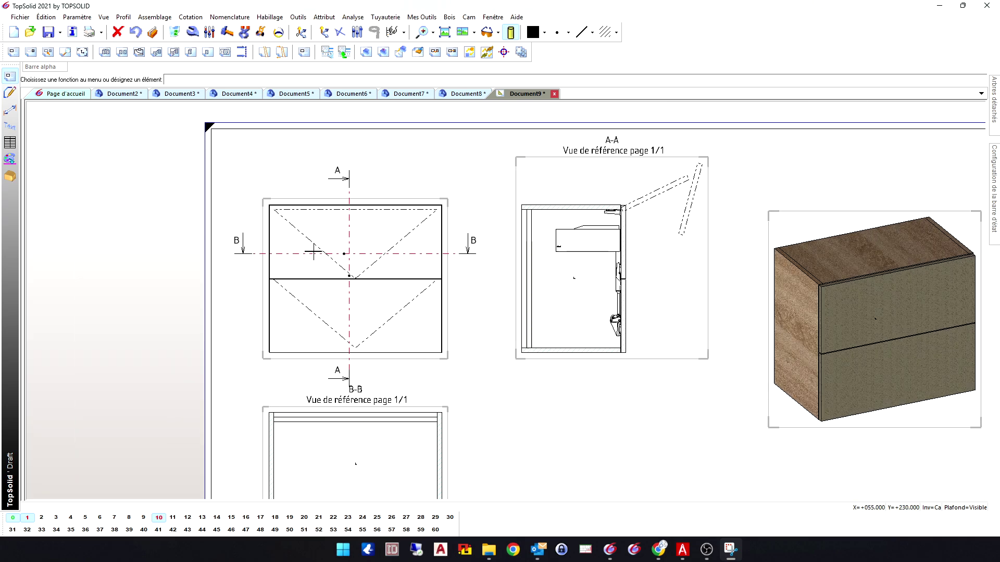
scroll(353, 239, up, 1)
scroll(402, 185, up, 2)
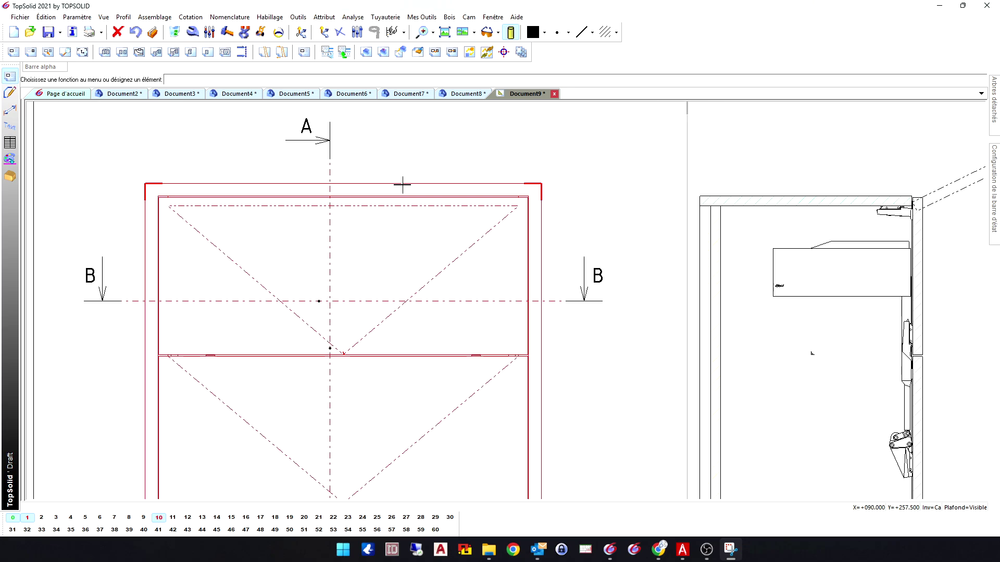
scroll(402, 185, down, 3)
Step: Toggle the projection of the components' dressing elements (éléments d'habillage) off and back on for the front view
key(Return)
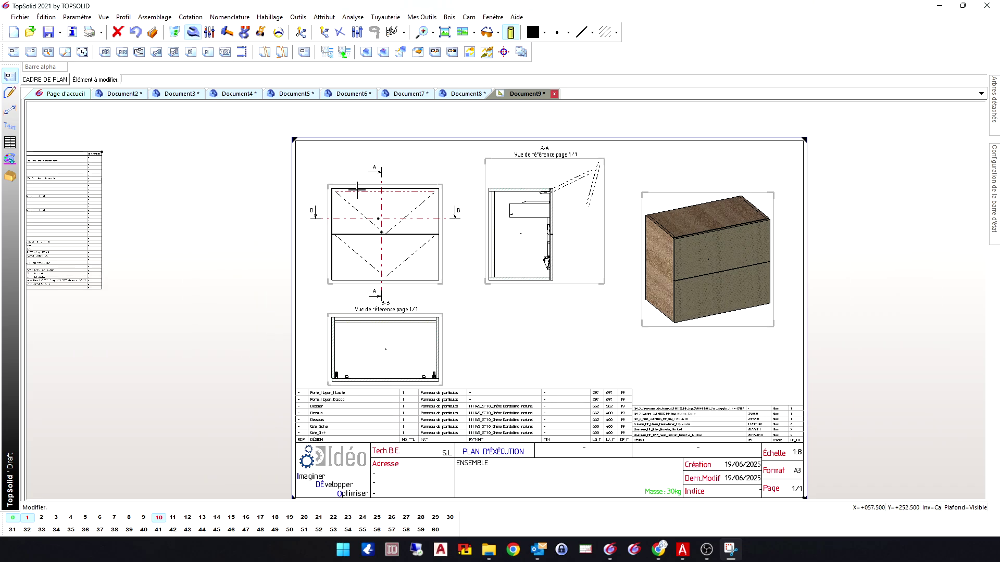
click(345, 188)
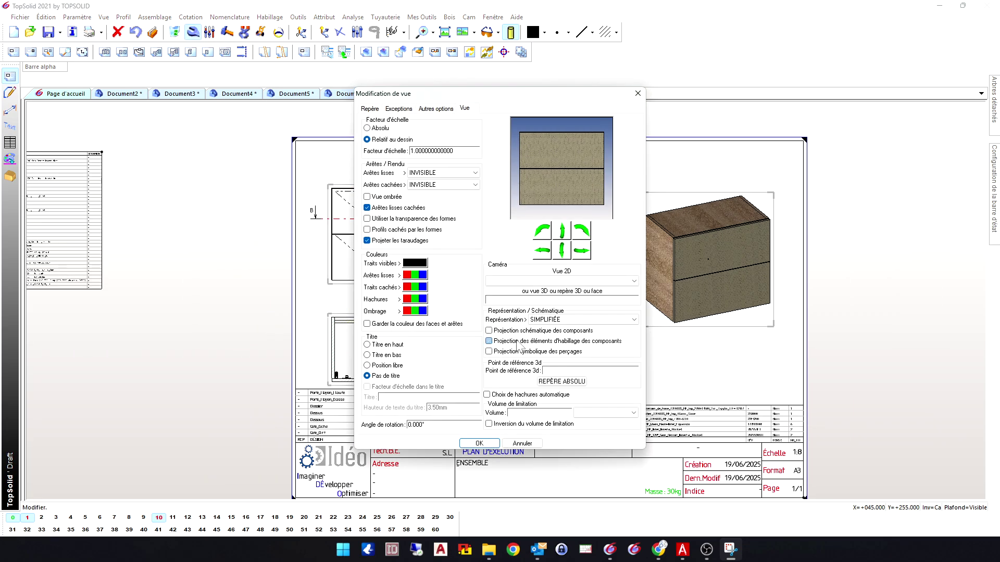
key(Return)
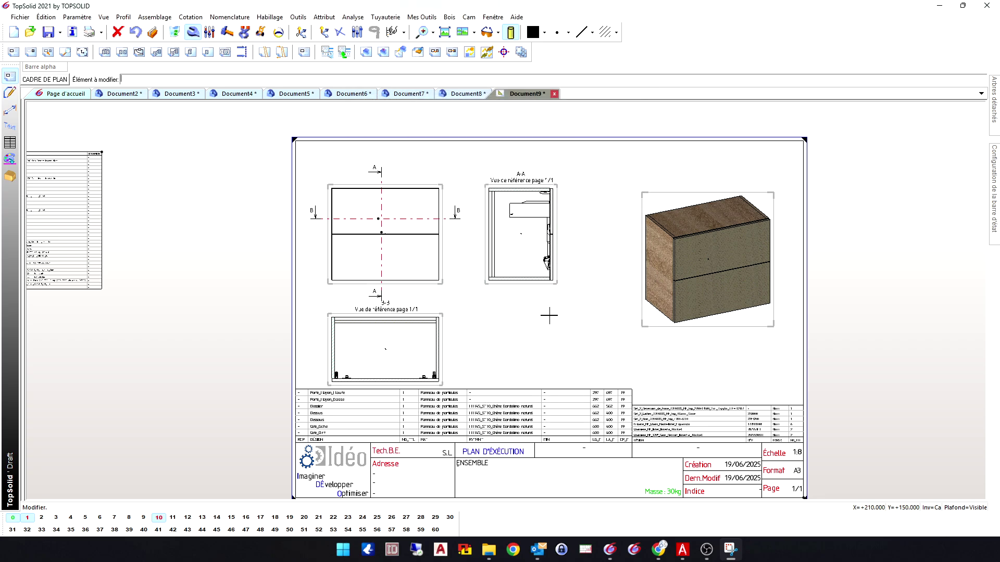
click(348, 229)
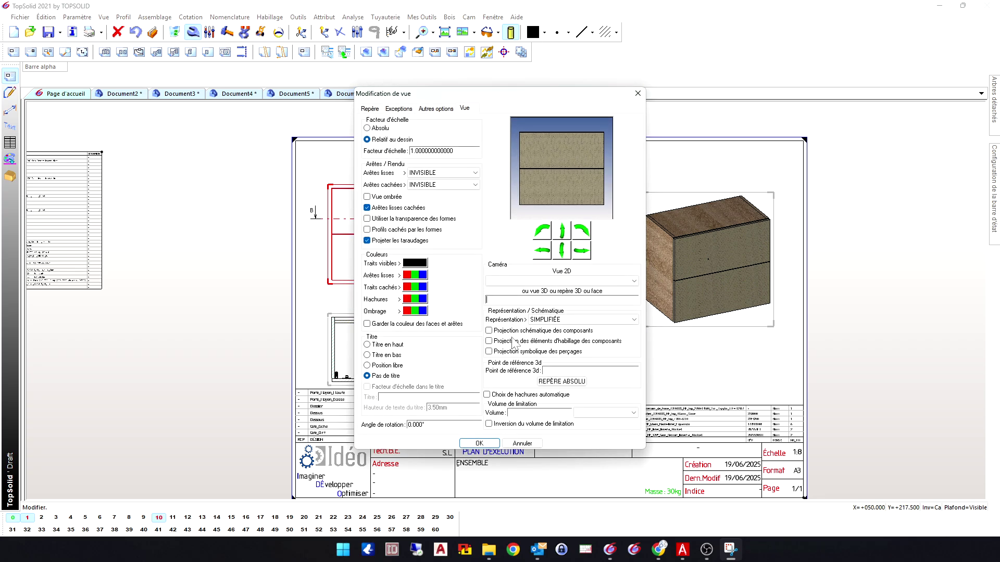
key(Return)
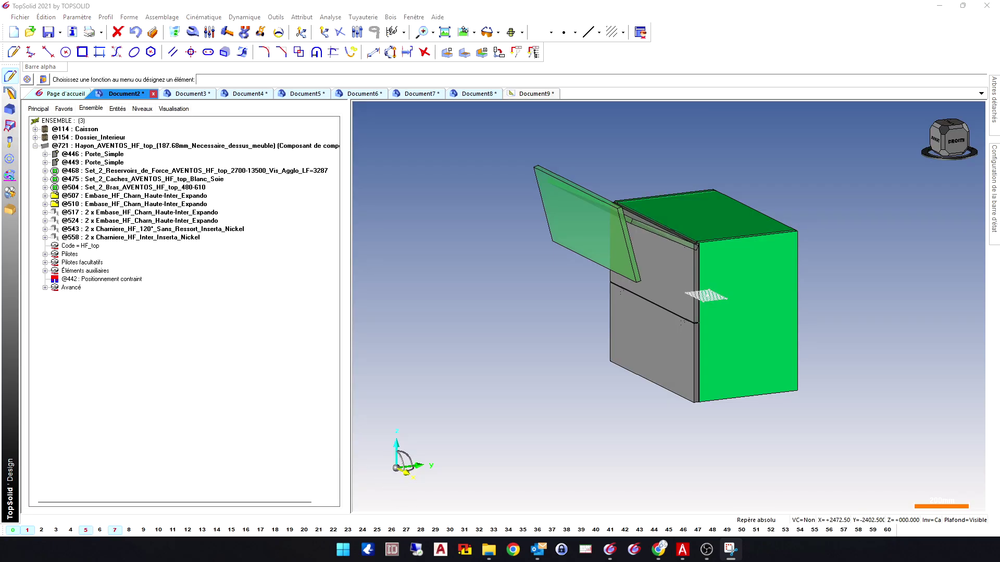
Step: Switch to the Blum catalogue in the browser and review the AVENTOS HS top section from pages 32-33 onward
mouse_move(513, 550)
click(526, 513)
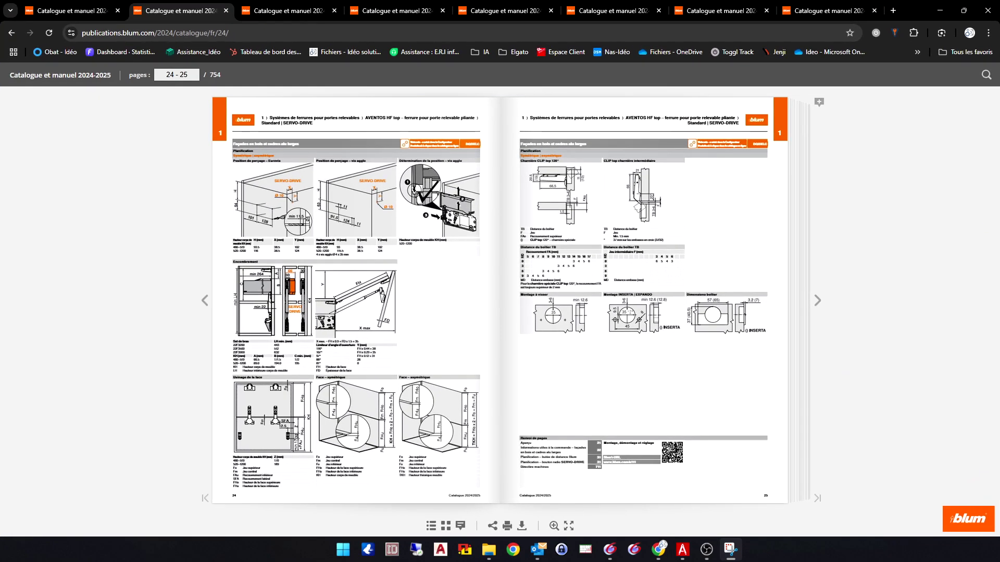
click(270, 11)
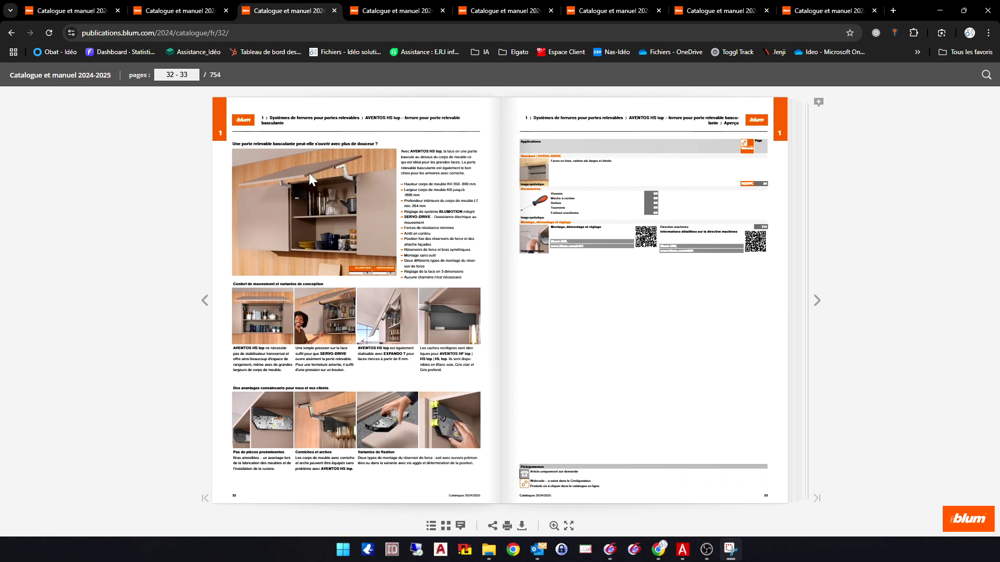
click(817, 301)
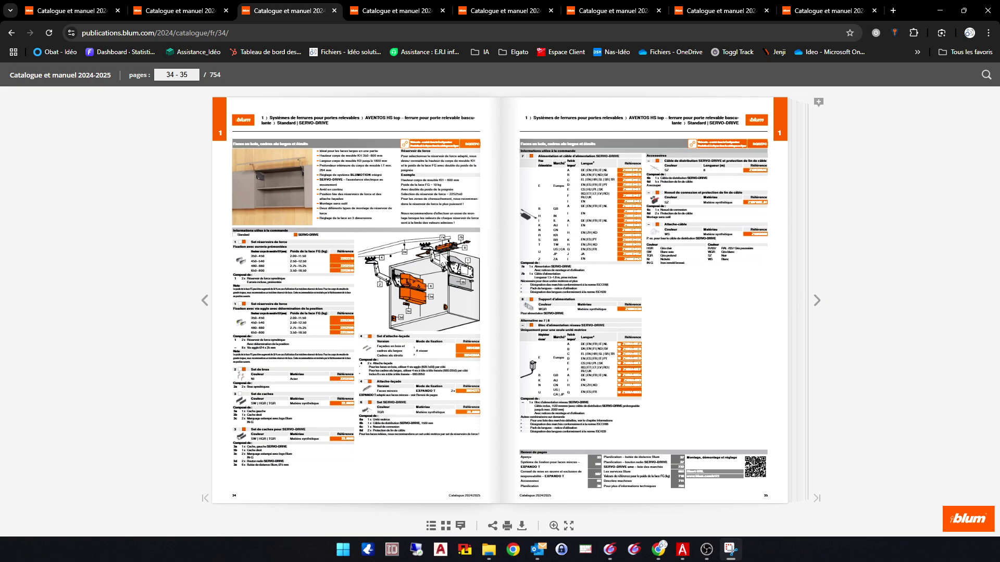
click(816, 302)
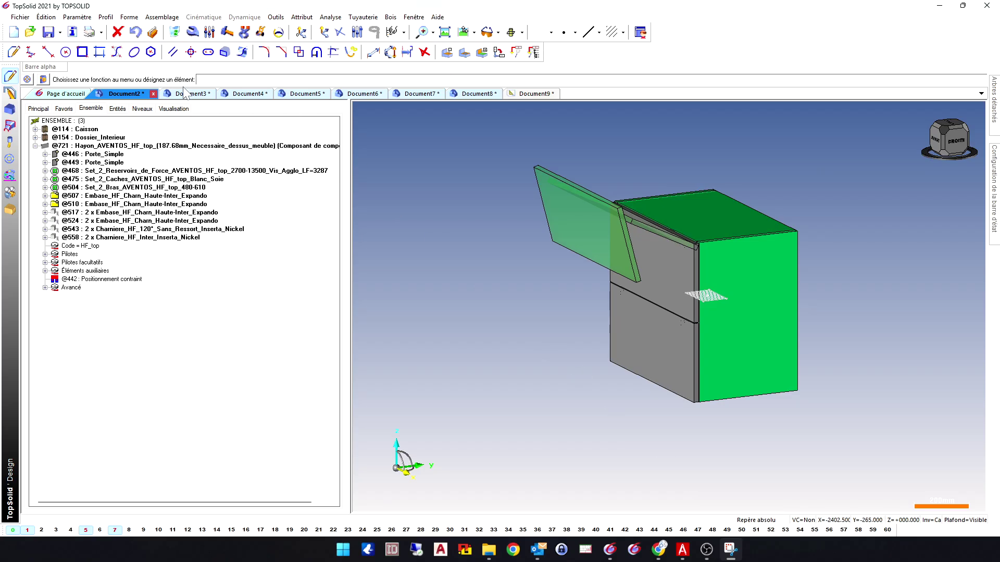
Step: Return to TopSolid's Document3 and examine the force reservoirs and façade attachments of the Hayon_AVENTOS_HS_top component in the assembly tree
click(185, 94)
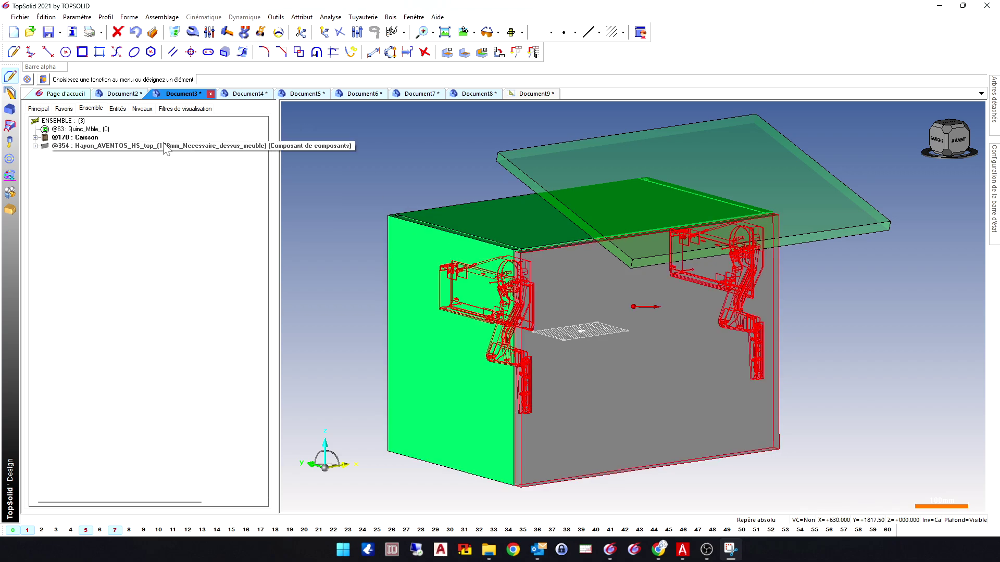
click(185, 145)
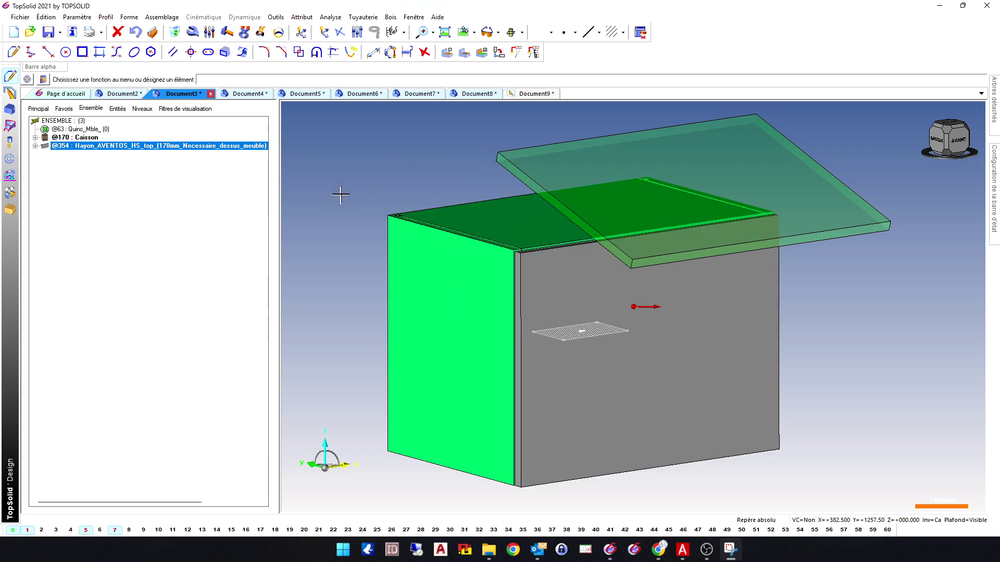
click(35, 145)
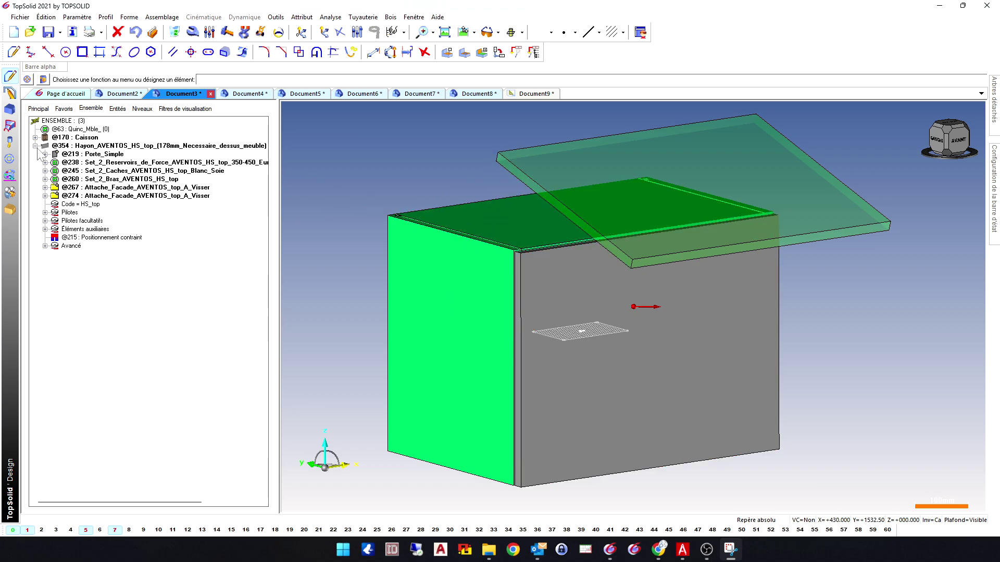
click(167, 163)
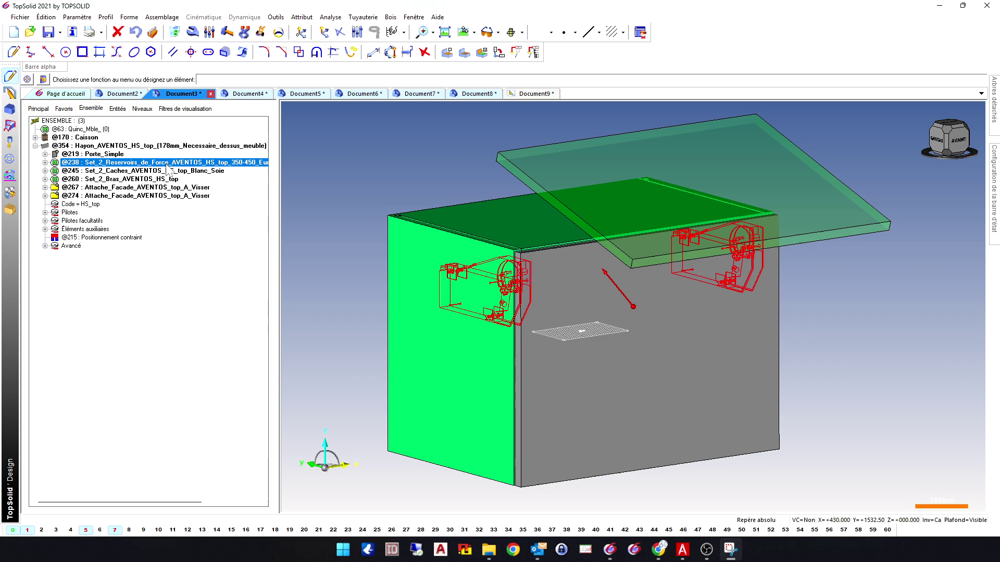
click(198, 188)
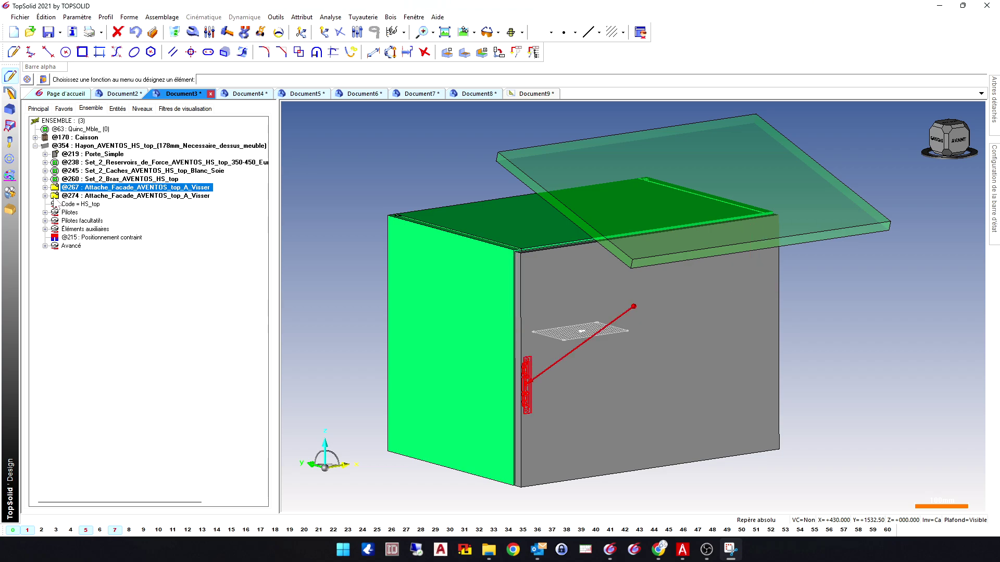
Step: Review the AVENTOS HS top component's optional drivers, including Type_Percage_Reservoir and Presence_Relevants
click(46, 221)
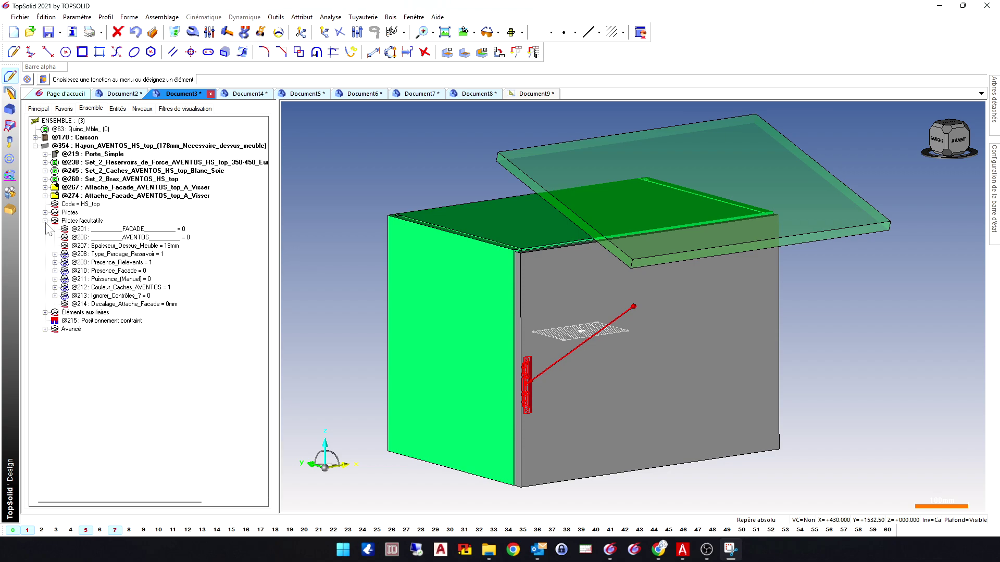
click(132, 254)
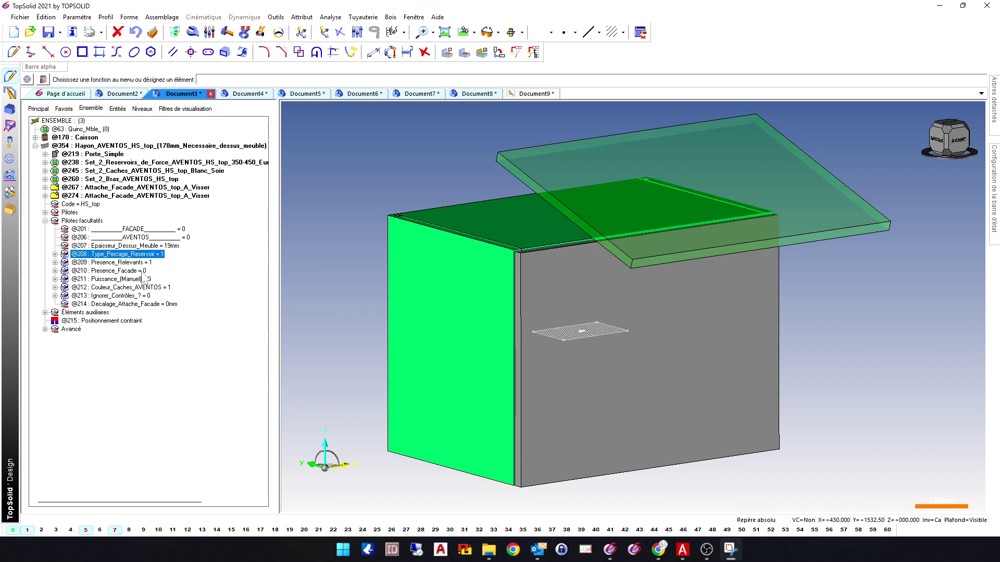
click(133, 262)
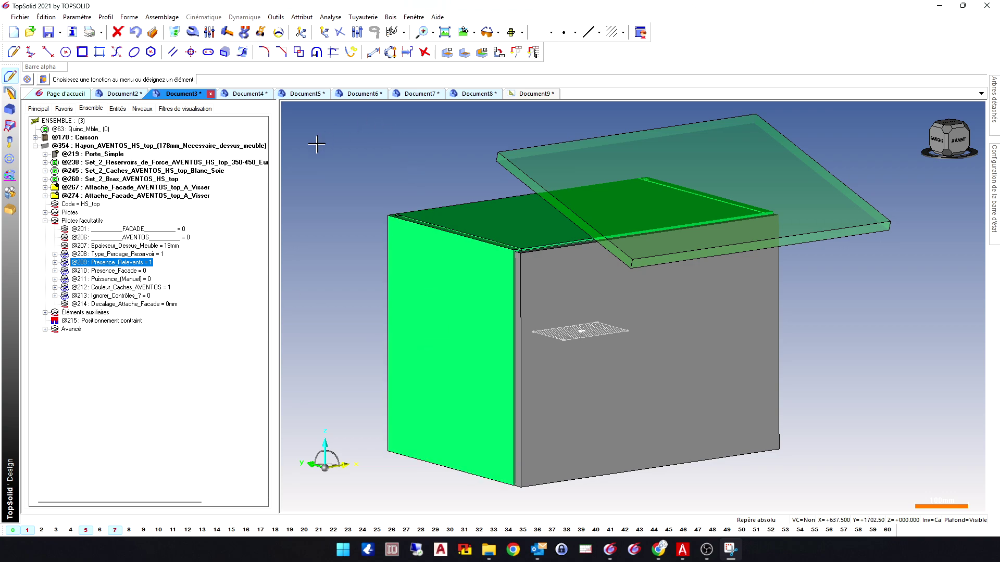
Step: Hide the 10_Facade visualisation filter and inspect the AVENTOS HS top mechanisms on both inner sides of the cabinet
click(177, 109)
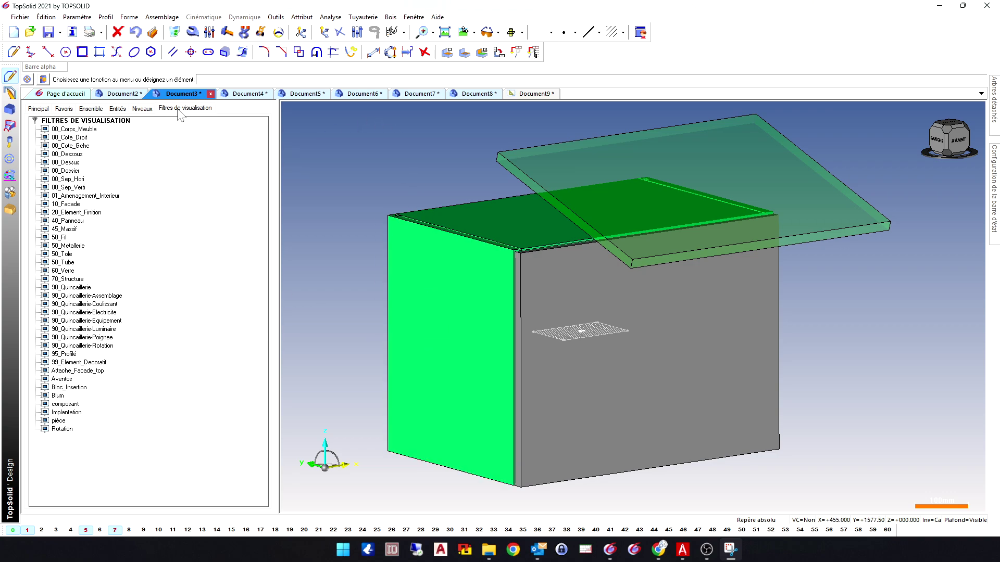
click(67, 204)
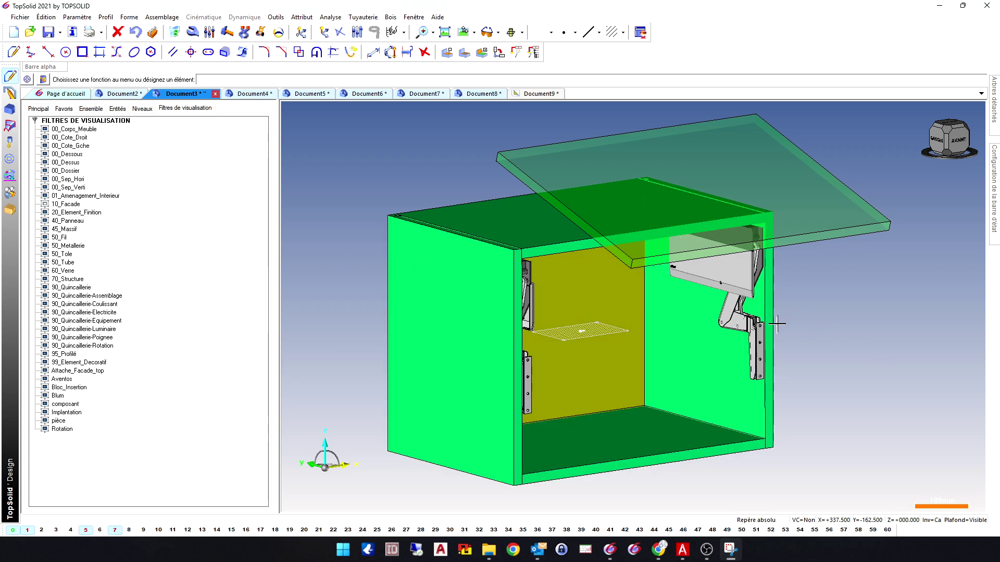
key(F2)
scroll(769, 353, up, 5)
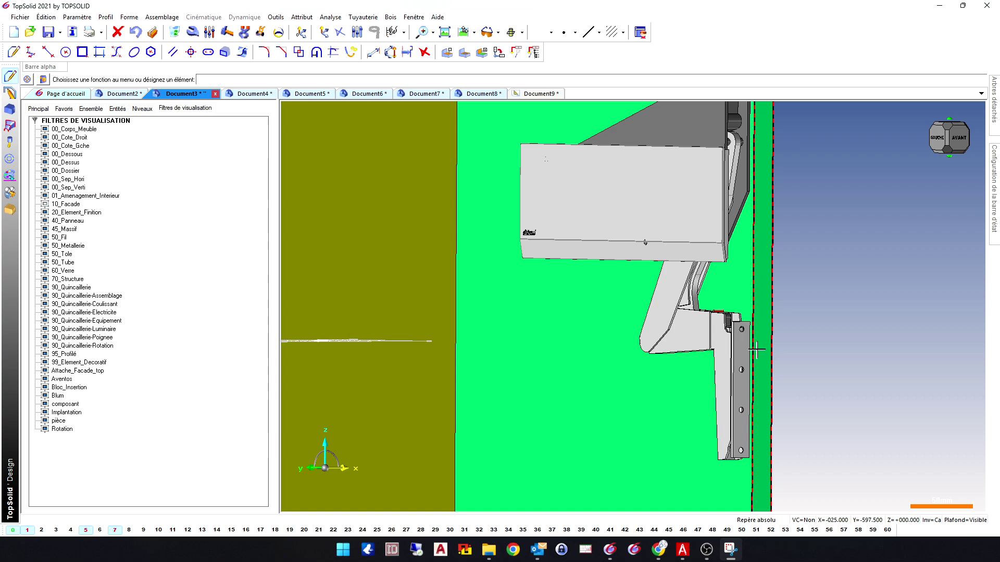
scroll(741, 317, down, 2)
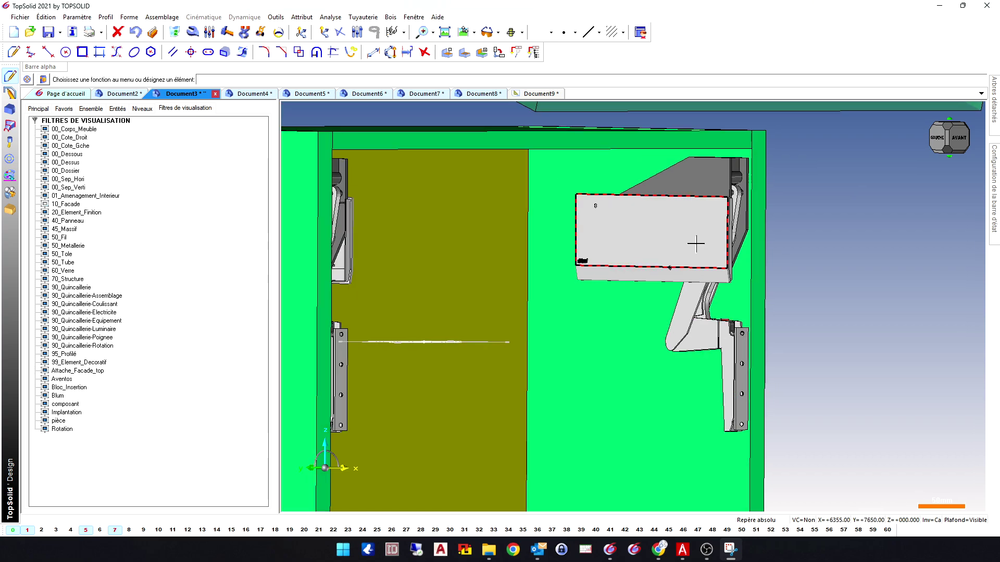
scroll(696, 243, down, 3)
middle_drag(696, 244, 646, 264)
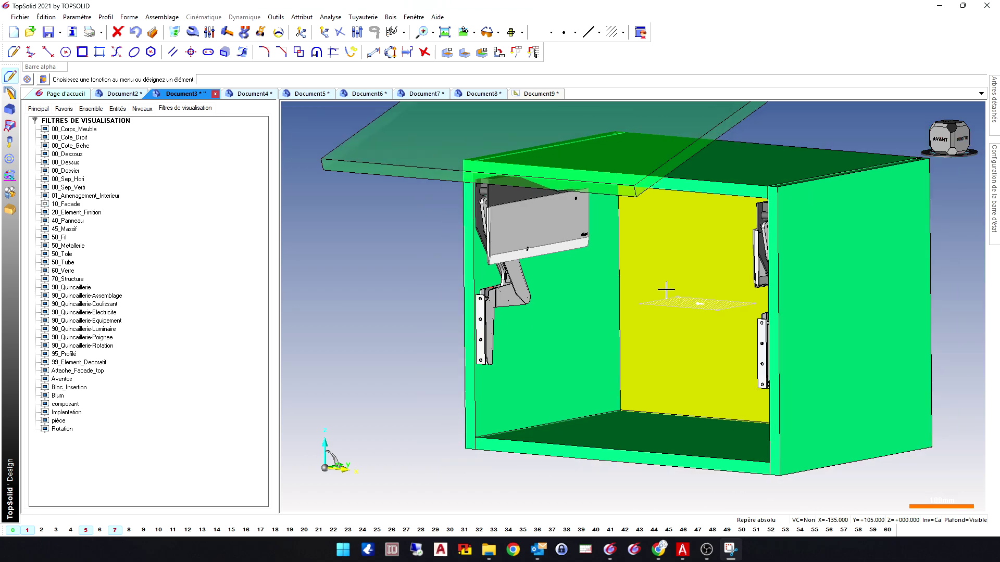
scroll(666, 290, down, 2)
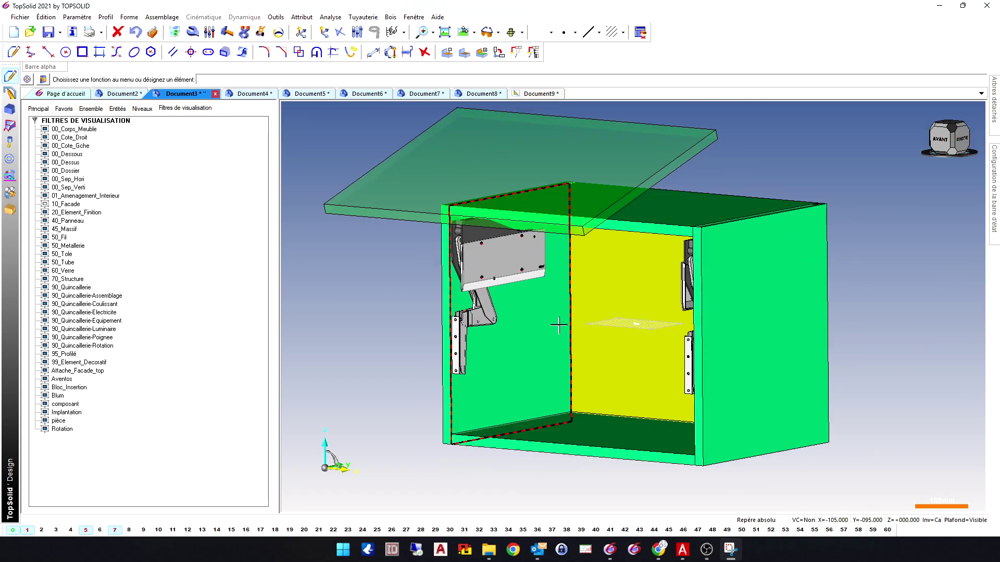
Step: Redisplay the 10_Facade elements and examine the raised façade from the cabinet's right side and in perspective
click(52, 208)
click(84, 109)
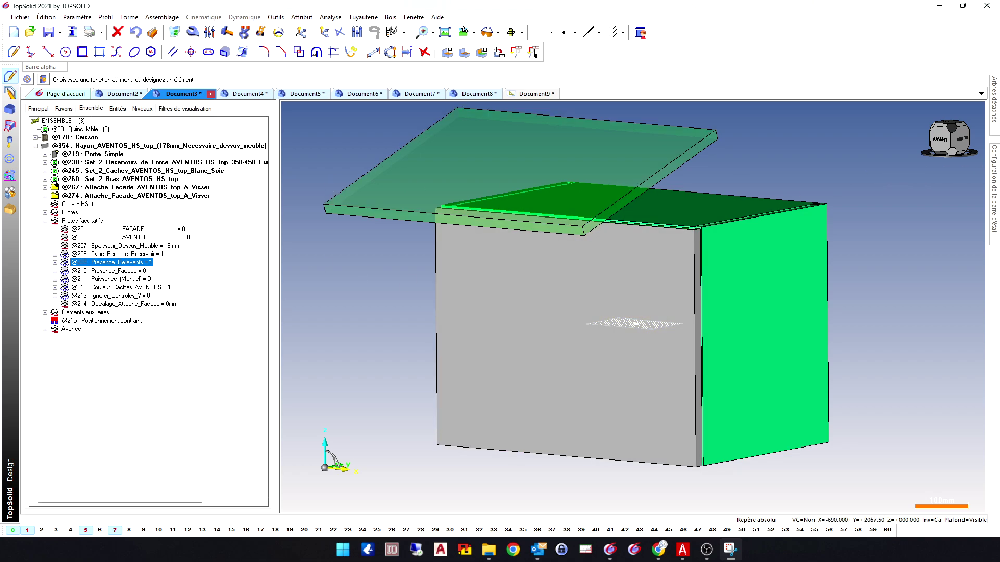
click(963, 139)
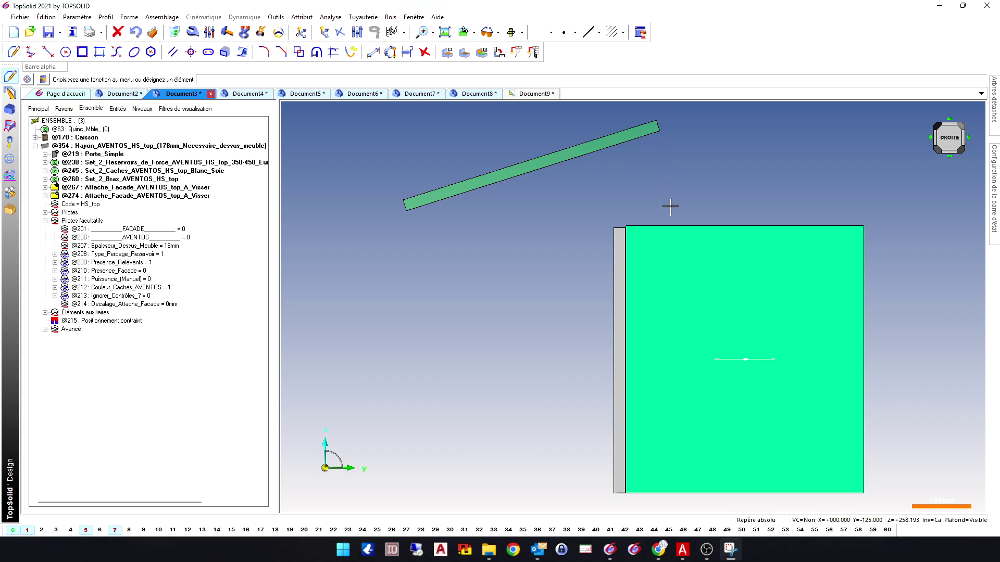
middle_drag(484, 257, 565, 267)
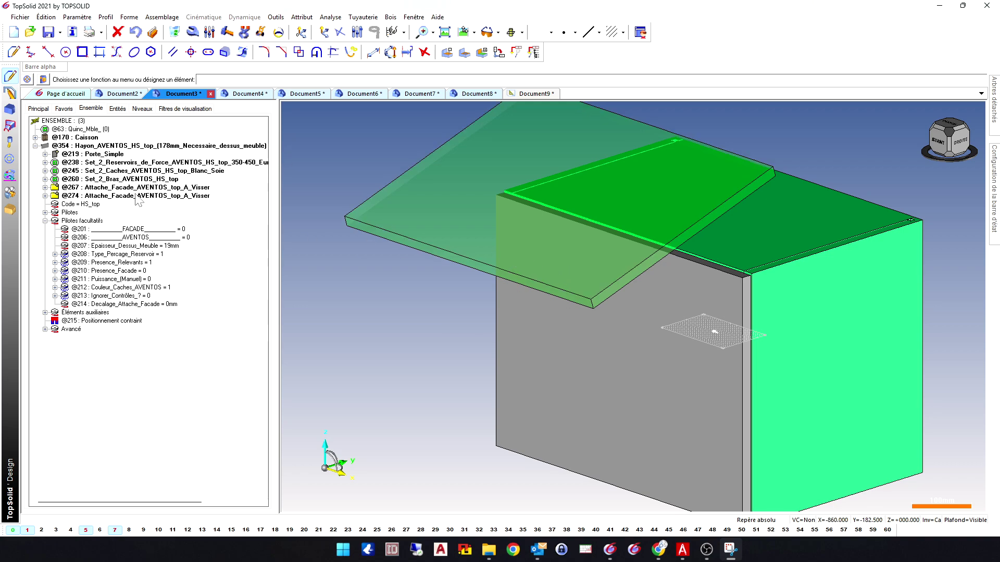
Step: Set the cabinet block's Longueur Z to 900 mm
click(123, 110)
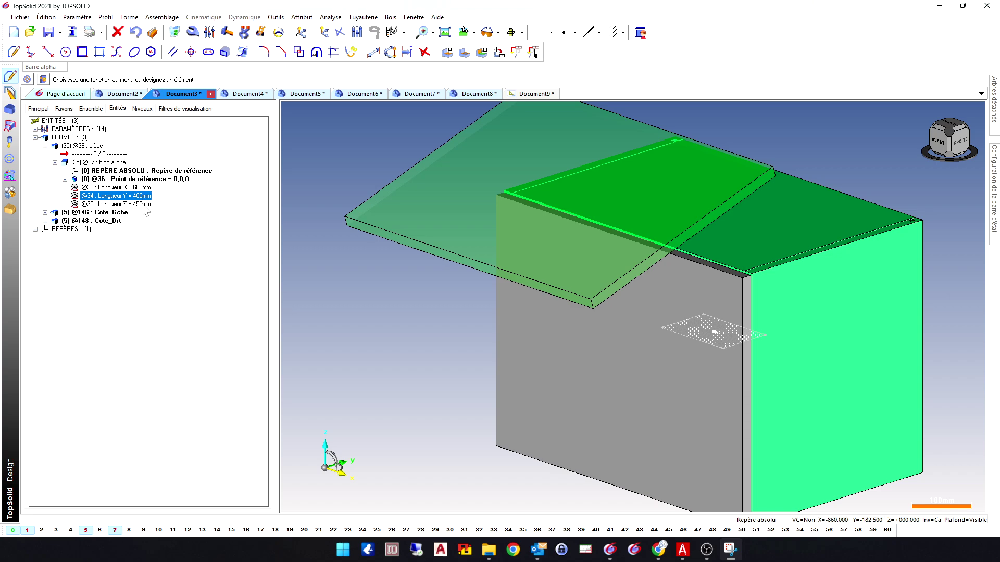
double_click(142, 204)
text(900)
key(Return)
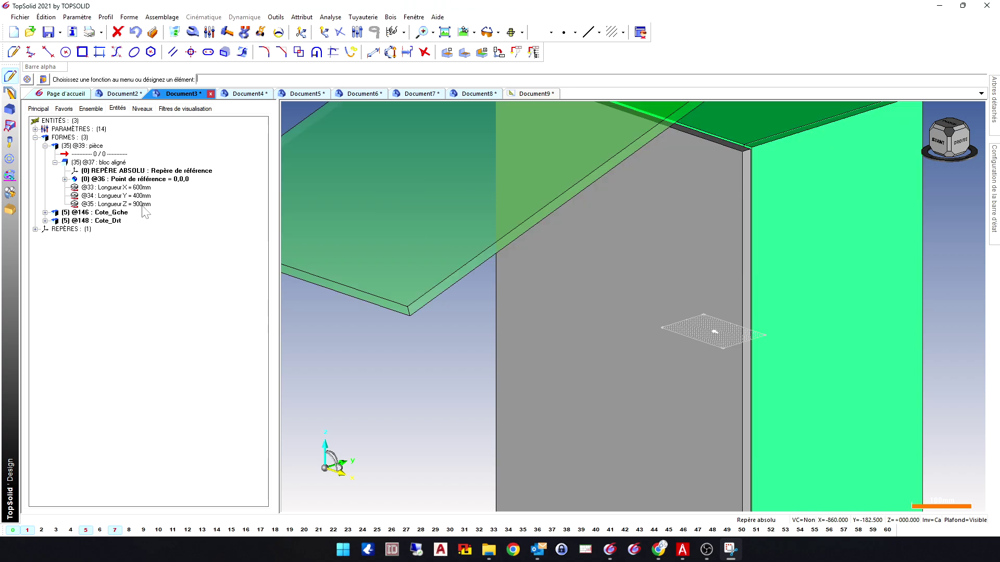
scroll(529, 282, down, 4)
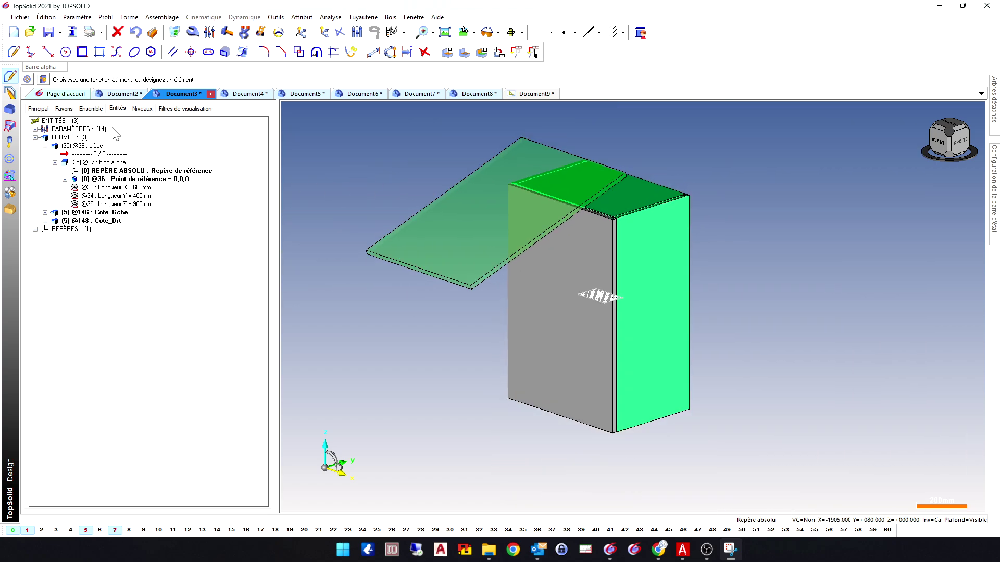
Step: Regenerate the current document and check the Hayon_AVENTOS_HS_top component and its Ignorer_Contrôles_? driver in the assembly tree
click(92, 109)
click(21, 18)
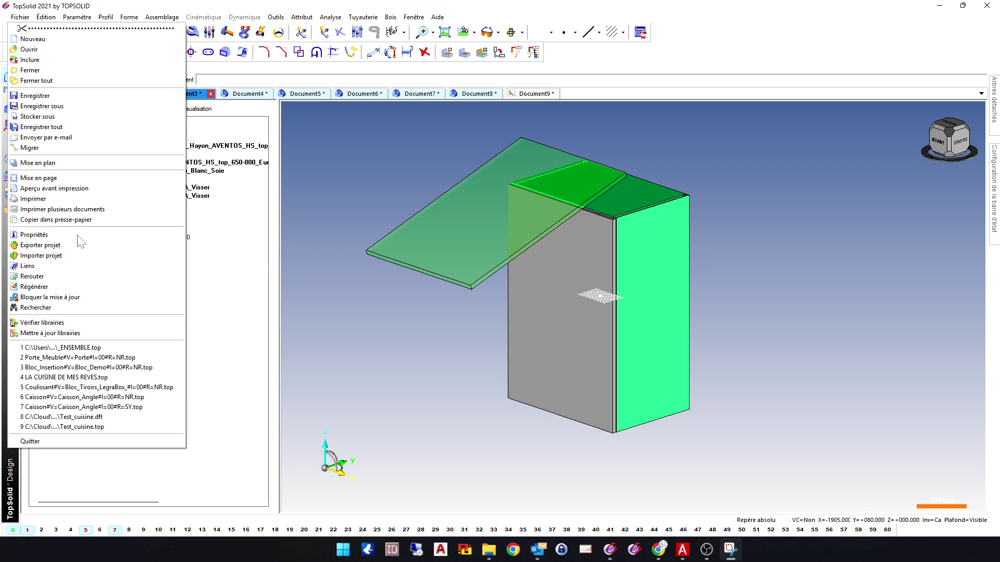
click(40, 287)
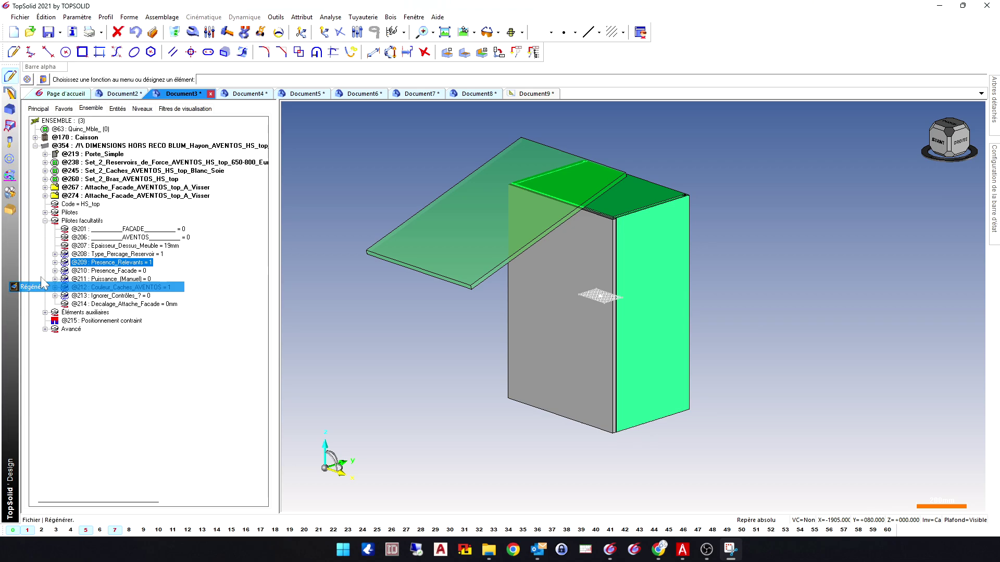
click(44, 79)
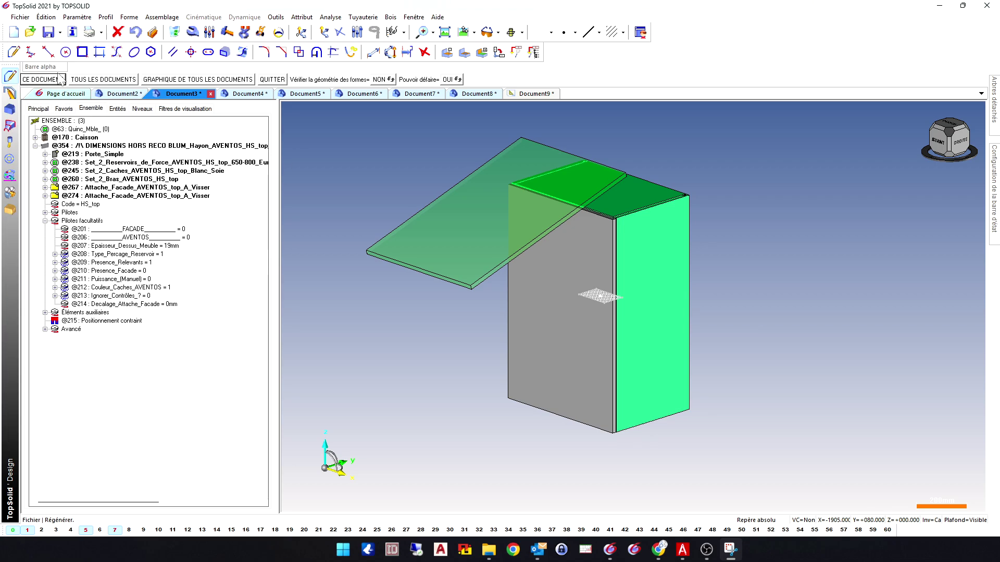
mouse_move(56, 69)
key(Escape)
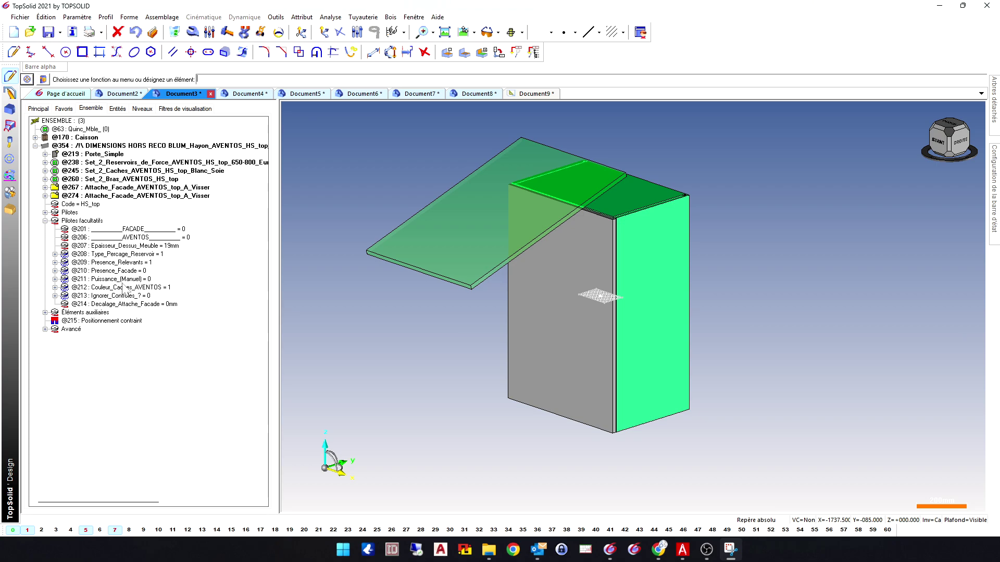
click(110, 147)
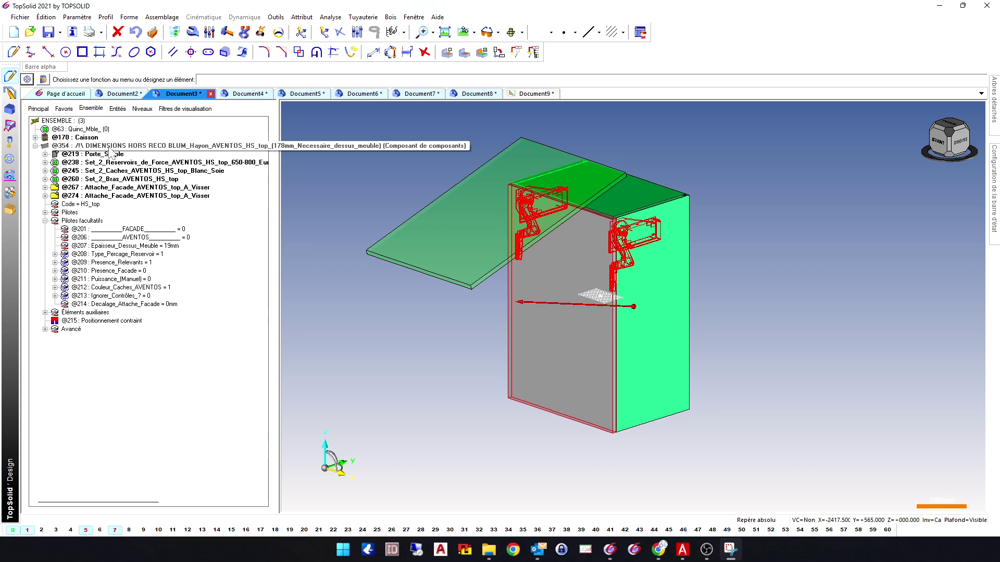
click(111, 297)
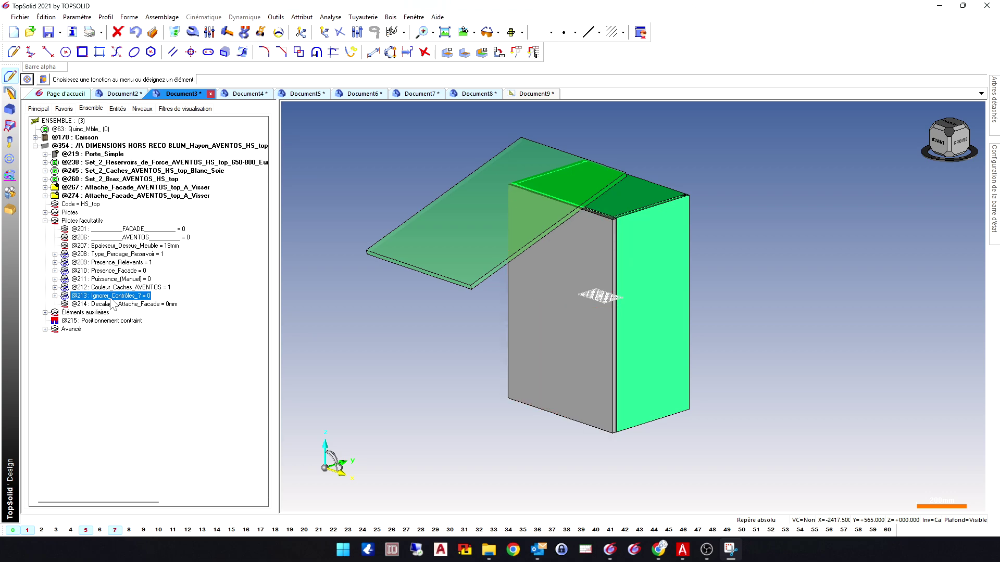
Step: Hide the 10_Facade visualisation filter to expose the AVENTOS HS top mechanisms inside the heightened cabinet
middle_drag(719, 296, 776, 274)
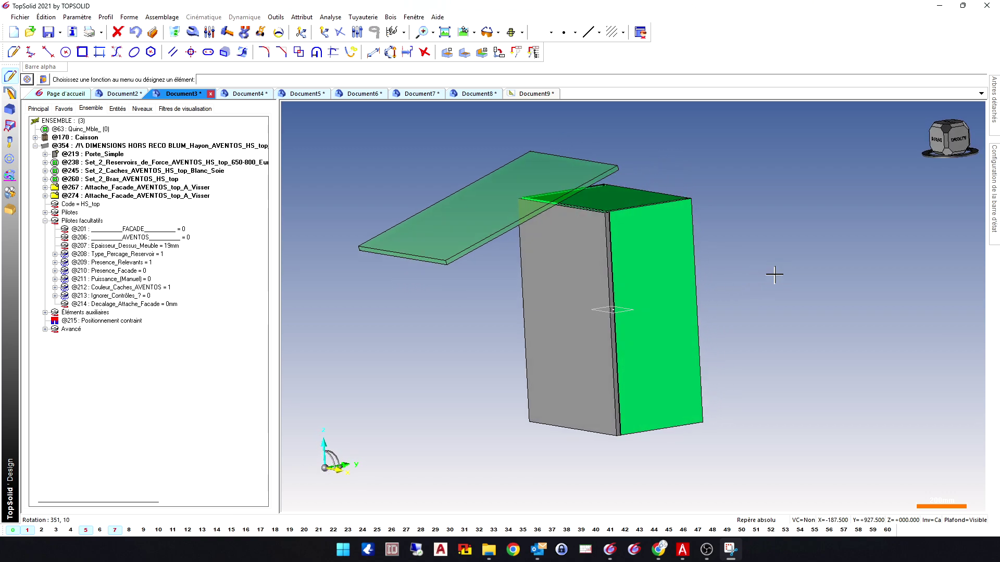
click(198, 108)
click(66, 204)
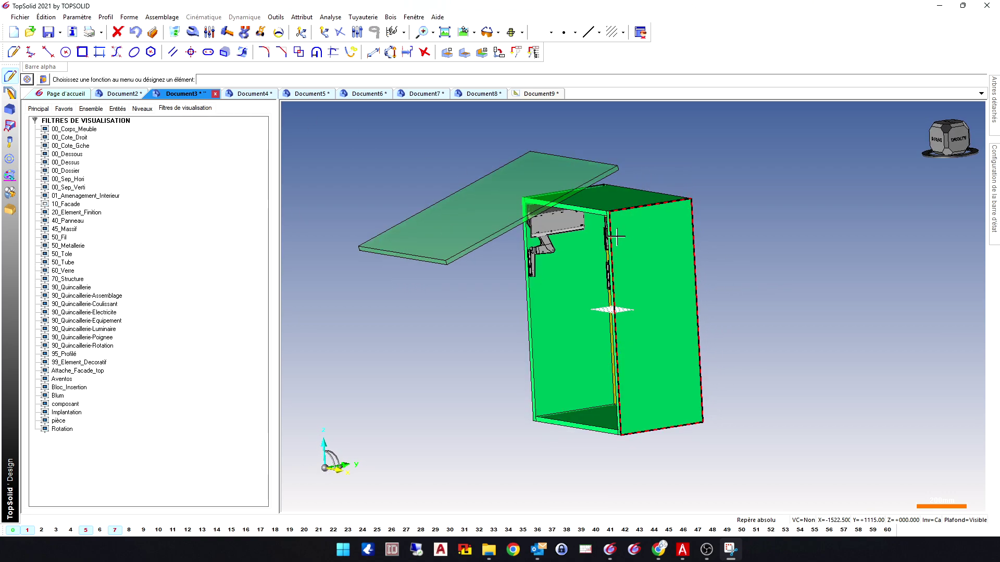
Step: Switch to Chrome, consult the AVENTOS HL top pages 38-39 of the Blum catalogue, and return to TopSolid
click(513, 549)
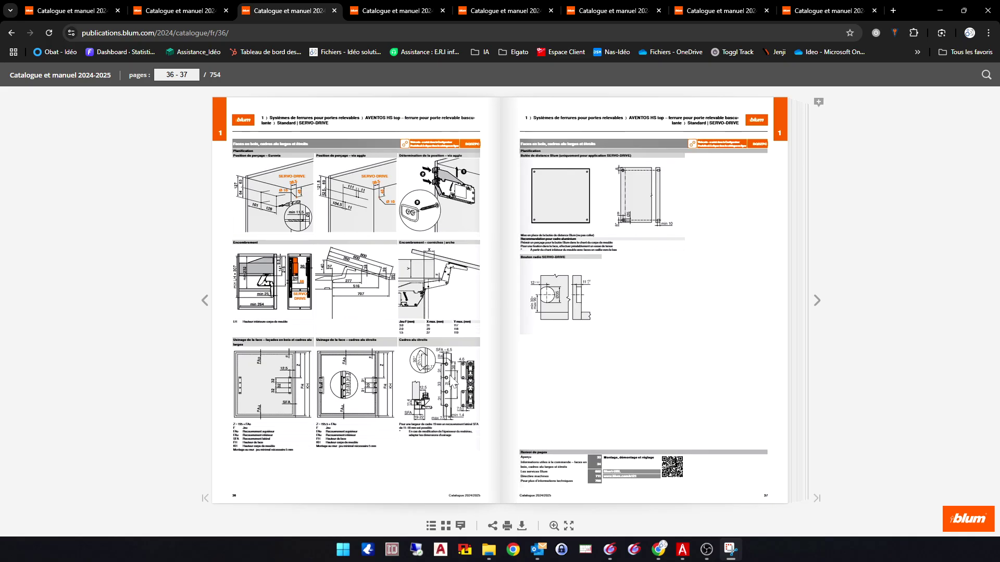
click(398, 11)
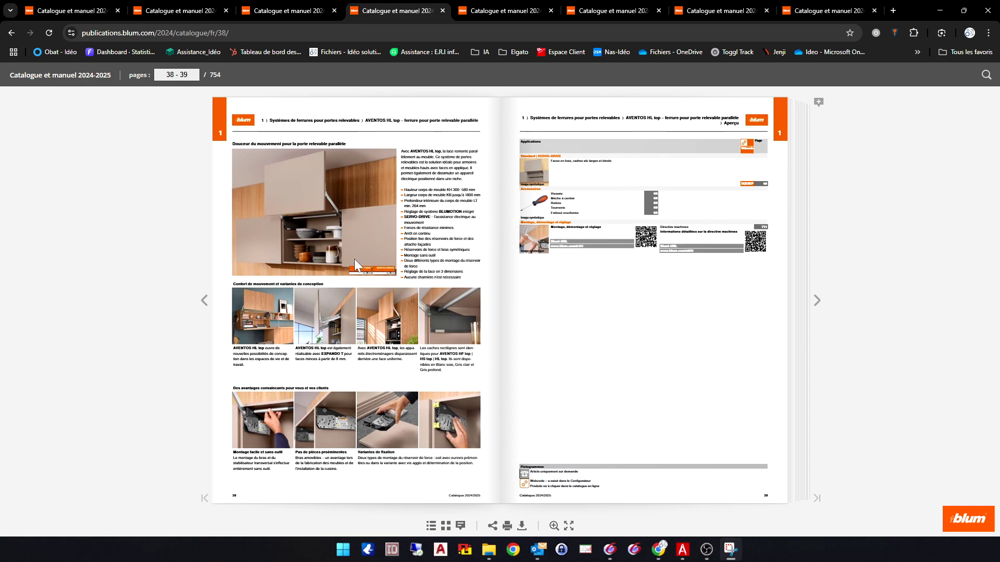
click(988, 11)
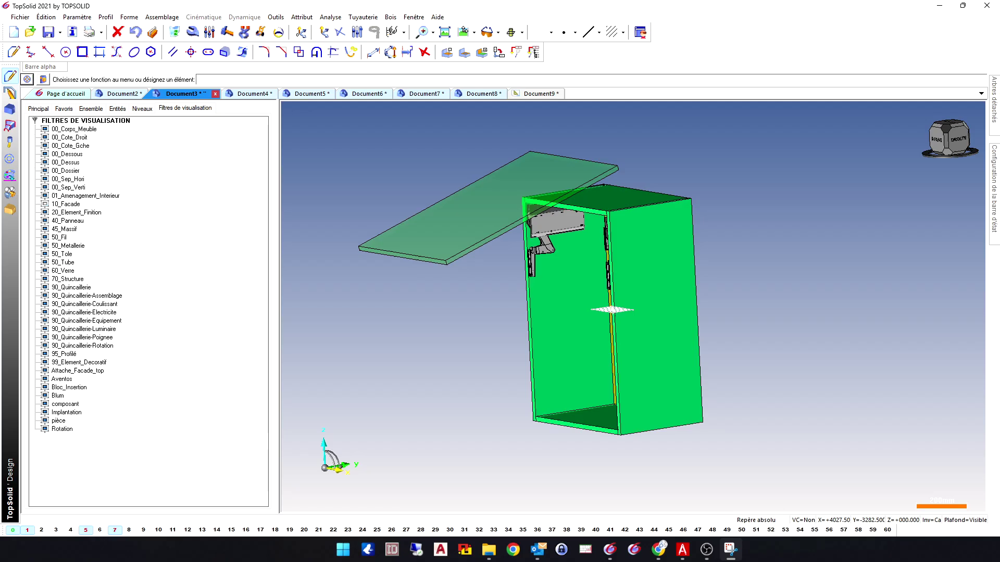
Step: Open Document4 and examine the Hayon_AVENTOS_HL_top component's parts, locating Stabilisation_Latérale on the cabinet
click(243, 94)
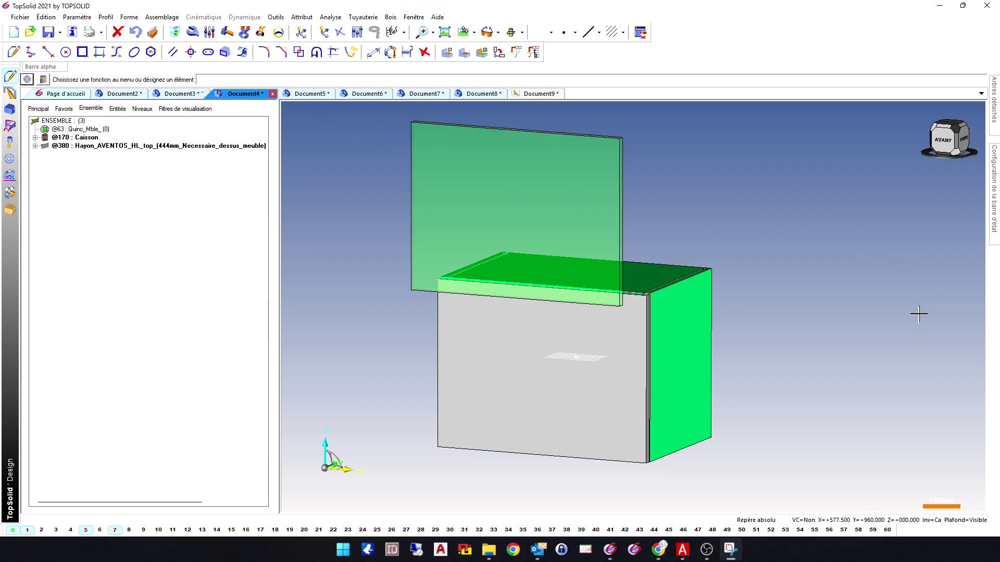
mouse_move(801, 284)
middle_down()
mouse_move(633, 298)
mouse_move(785, 290)
middle_up()
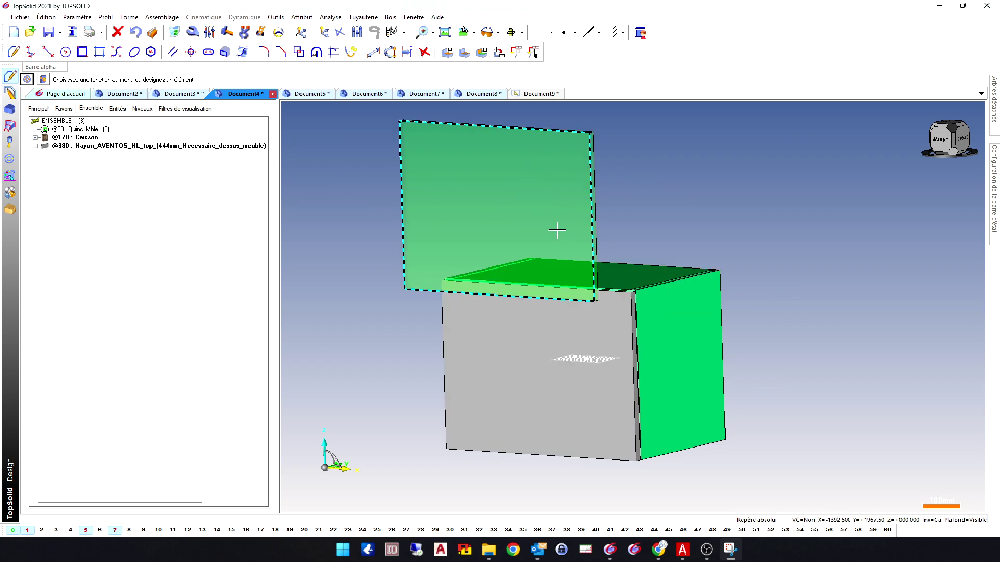
click(35, 146)
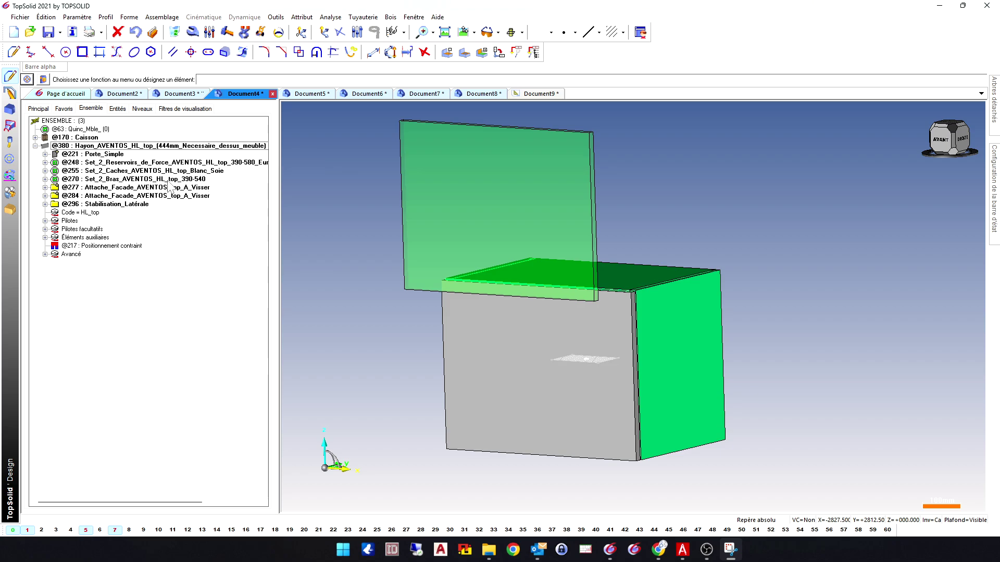
click(117, 205)
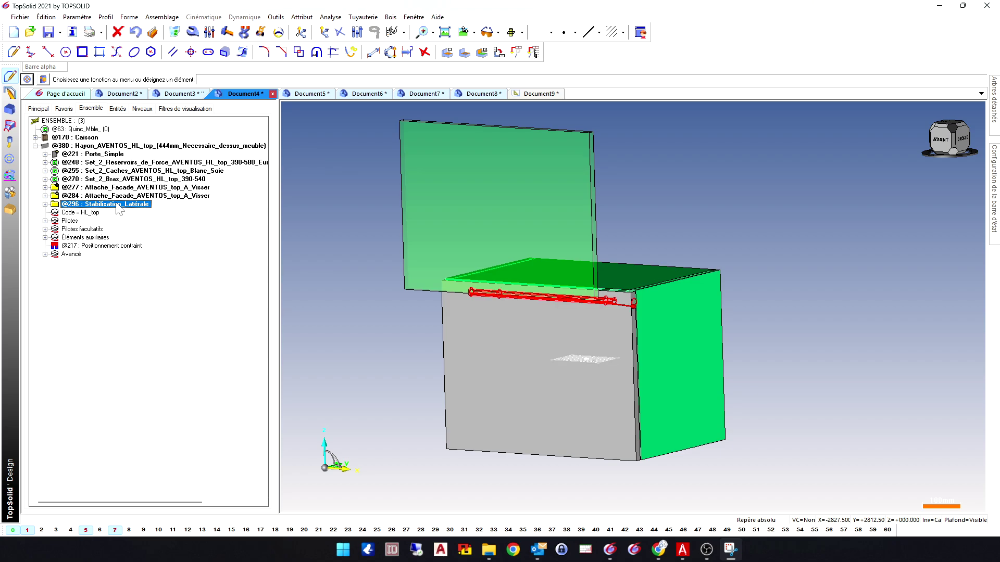
Step: Hide the 10_Facade visualisation filter and inspect the lateral stabiliser and HL top mechanisms inside the cabinet
click(185, 109)
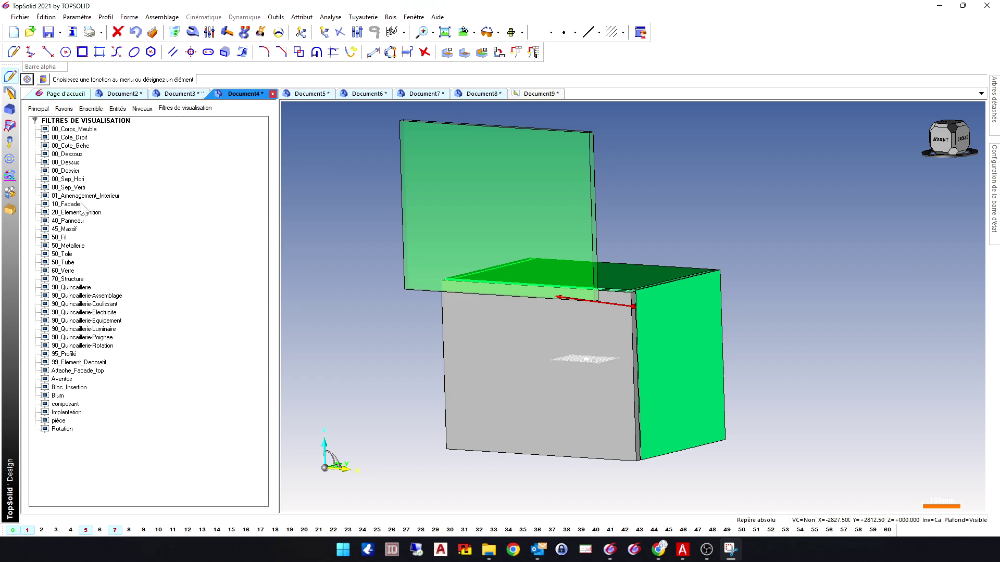
double_click(87, 206)
middle_drag(406, 380, 554, 298)
scroll(554, 297, up, 5)
scroll(484, 306, down, 2)
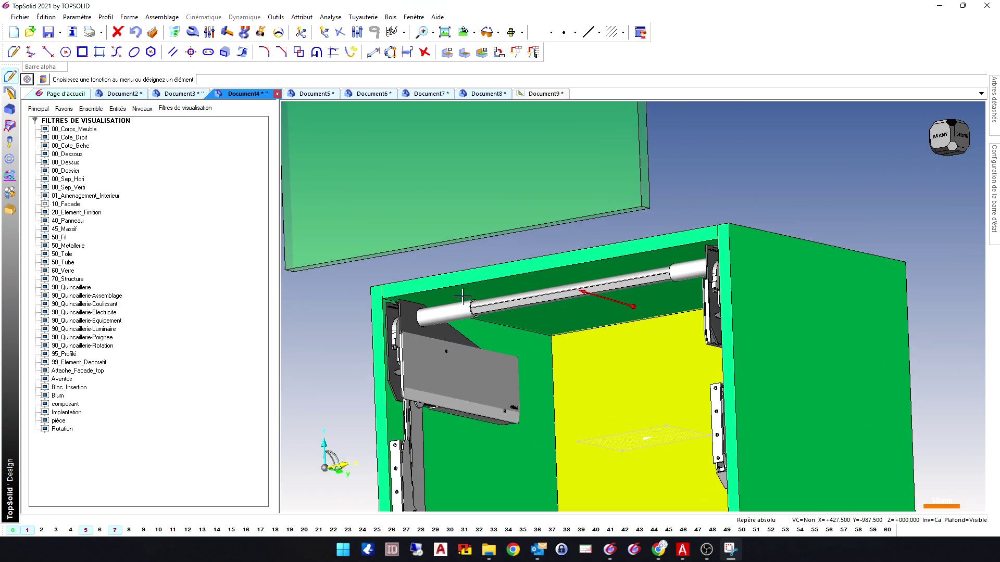
scroll(458, 365, up, 2)
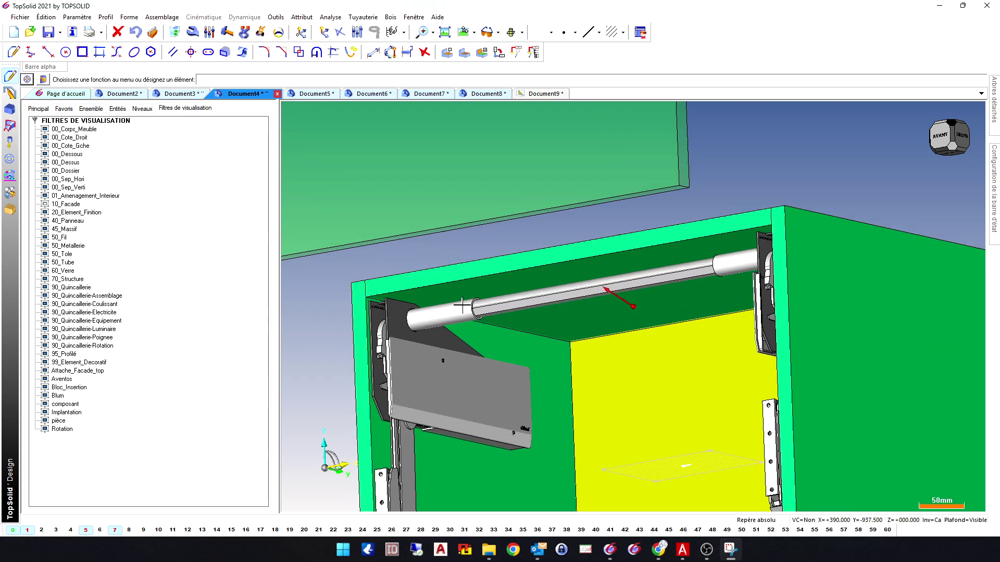
scroll(429, 442, down, 2)
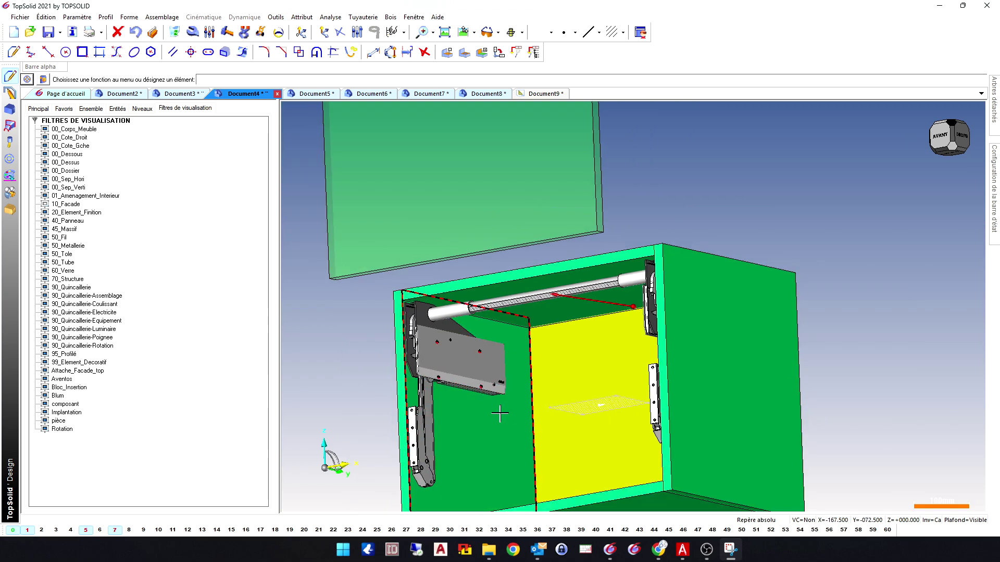
Step: Redisplay the 10_Facade elements and examine the façade's attachment holes and its raised position above the cabinet
double_click(60, 204)
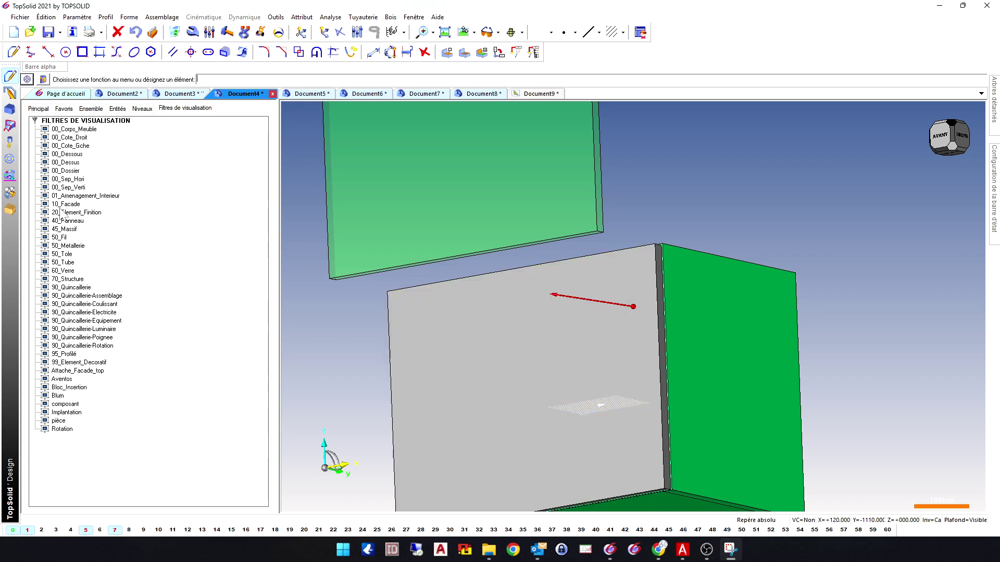
click(544, 393)
scroll(626, 225, down, 3)
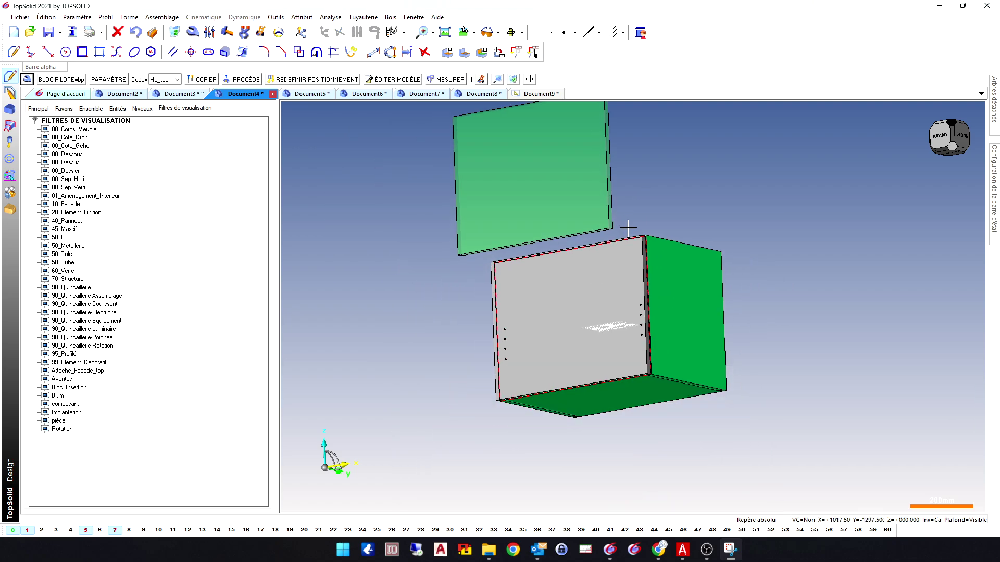
middle_drag(702, 206, 599, 170)
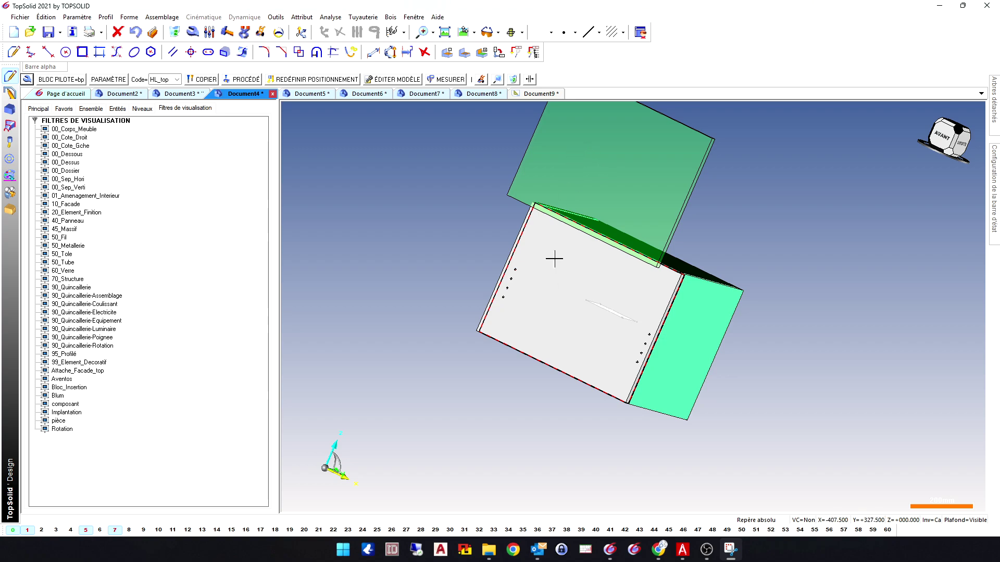
Step: Open Document5, consult the AVENTOS HK top pages 44-45 of the Blum catalogue in Chrome, and return to TopSolid
click(301, 94)
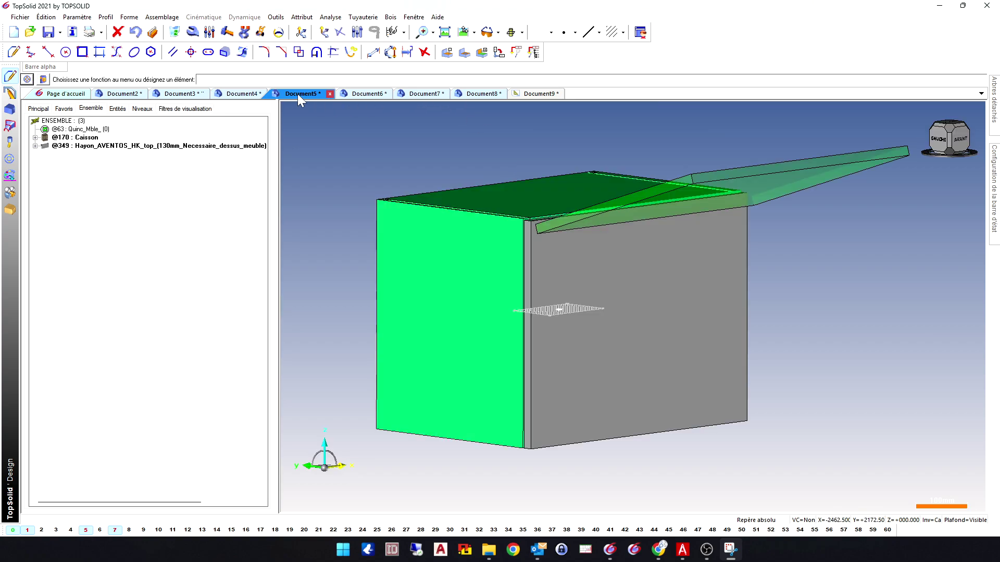
key(alt+Tab)
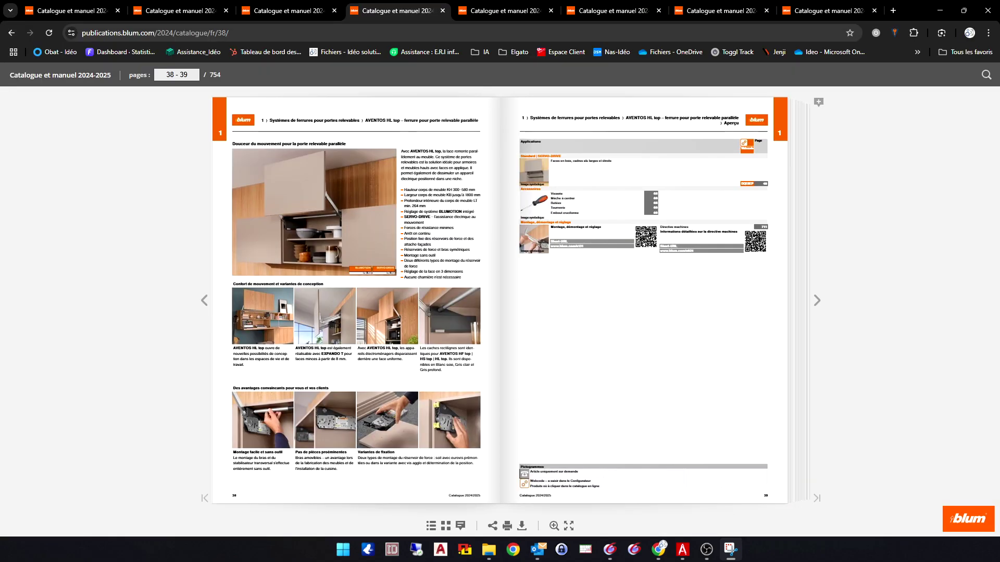
click(489, 11)
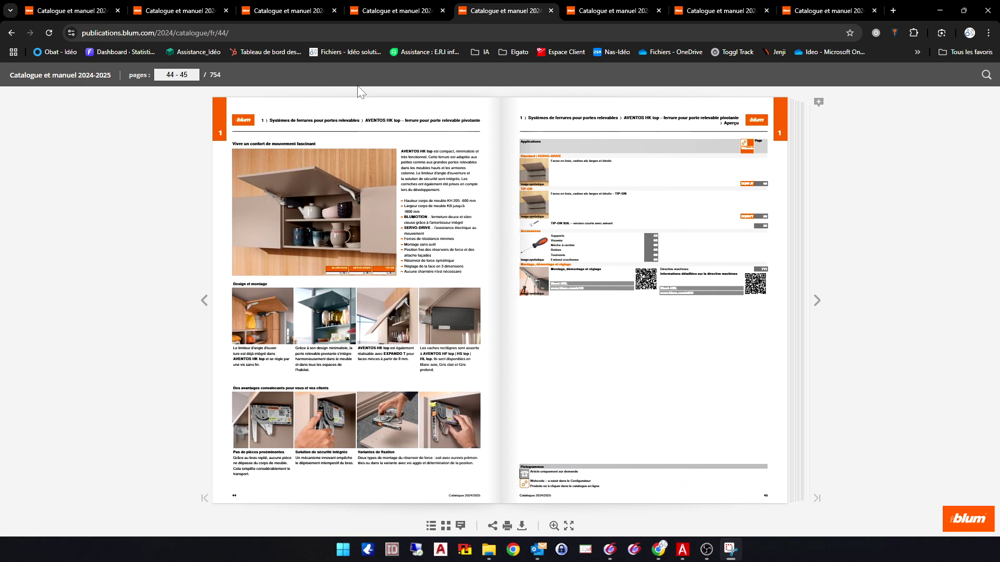
key(alt+Tab)
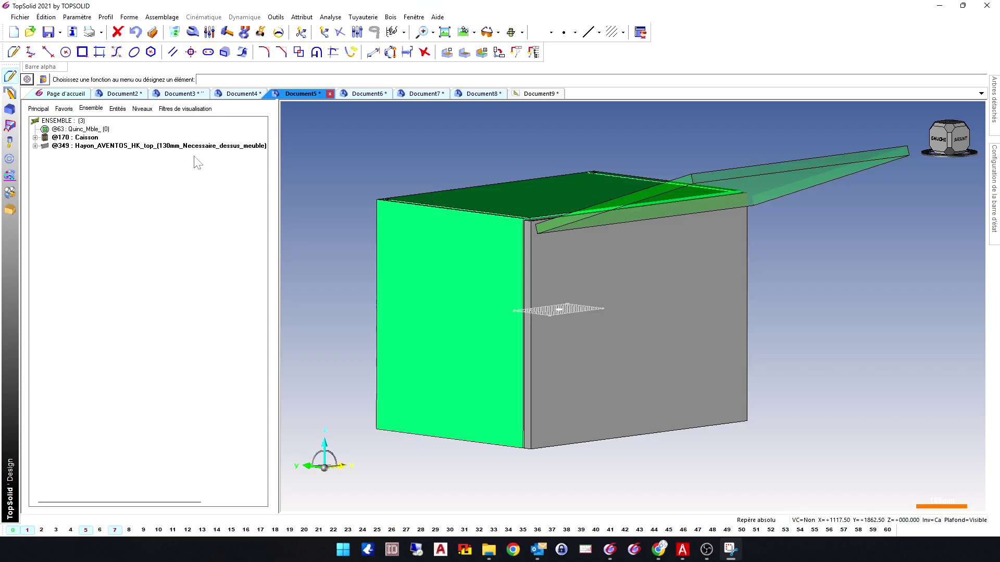
Step: Examine the Hayon_AVENTOS_HK_top component's covers, façade attachments and optional drivers in the assembly tree
click(35, 146)
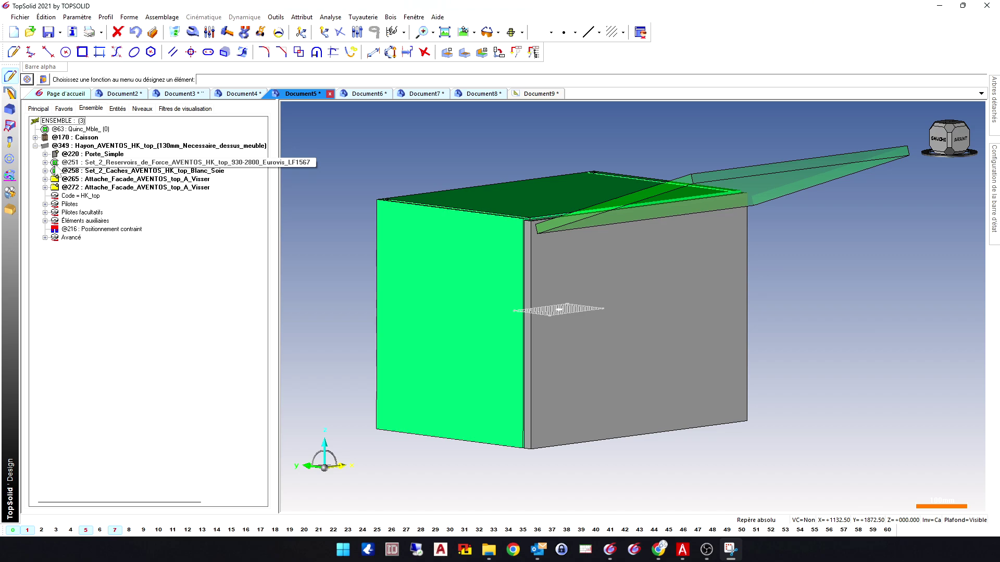
click(139, 172)
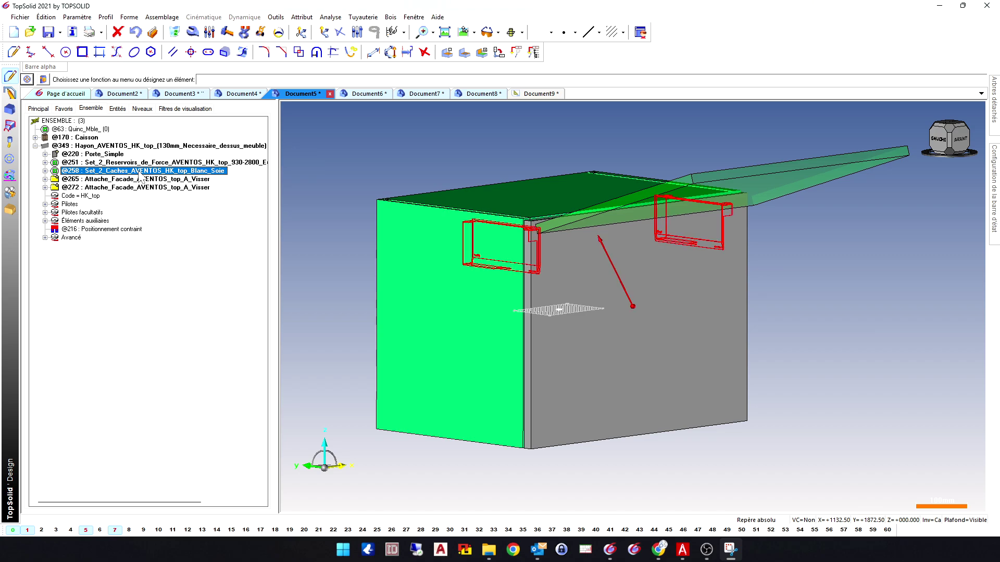
click(182, 179)
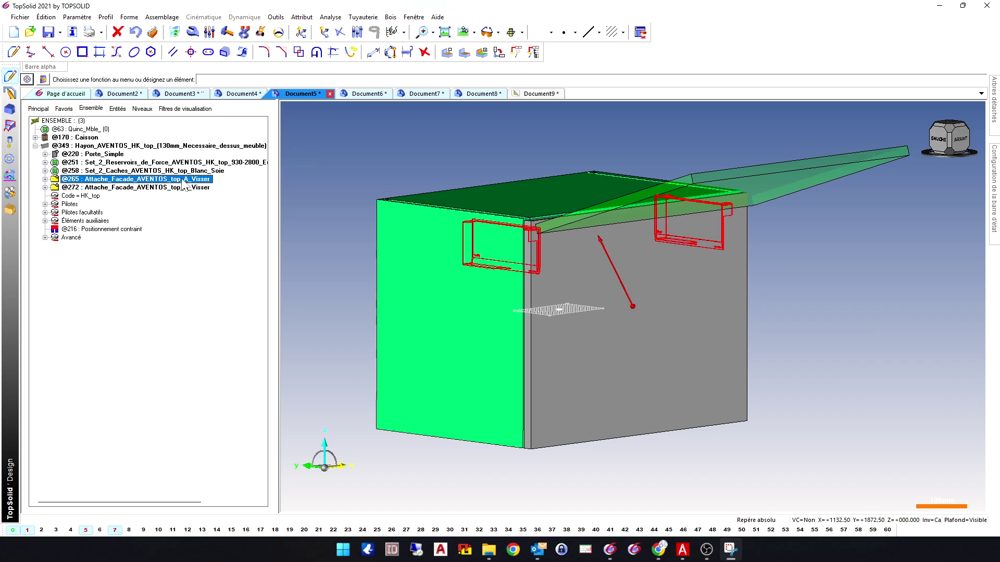
click(46, 212)
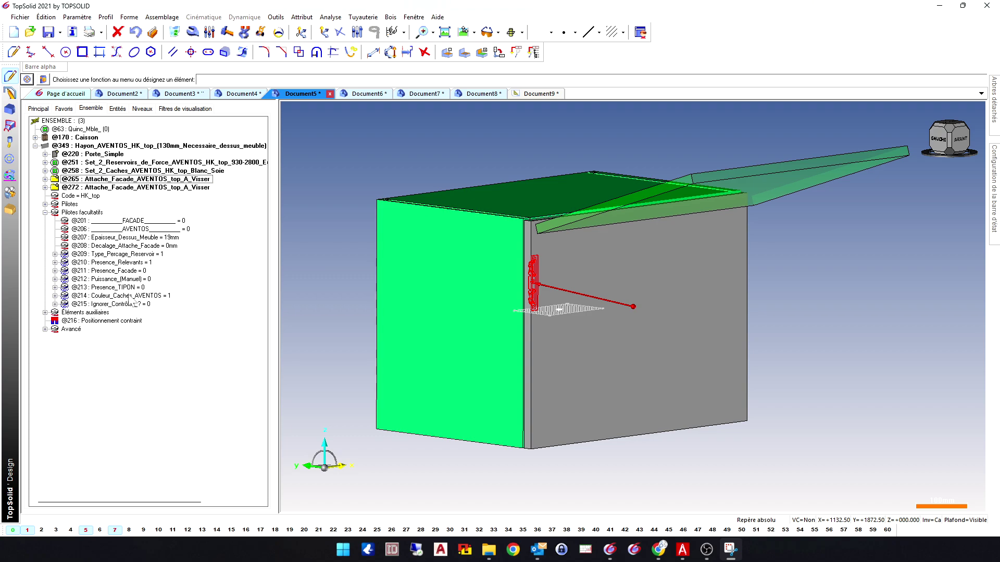
Step: Hide the 10_Facade visualisation filter in Document5 and inspect the AVENTOS HK top mechanisms inside the cabinet
middle_drag(922, 258, 812, 253)
middle_drag(698, 276, 772, 271)
click(185, 110)
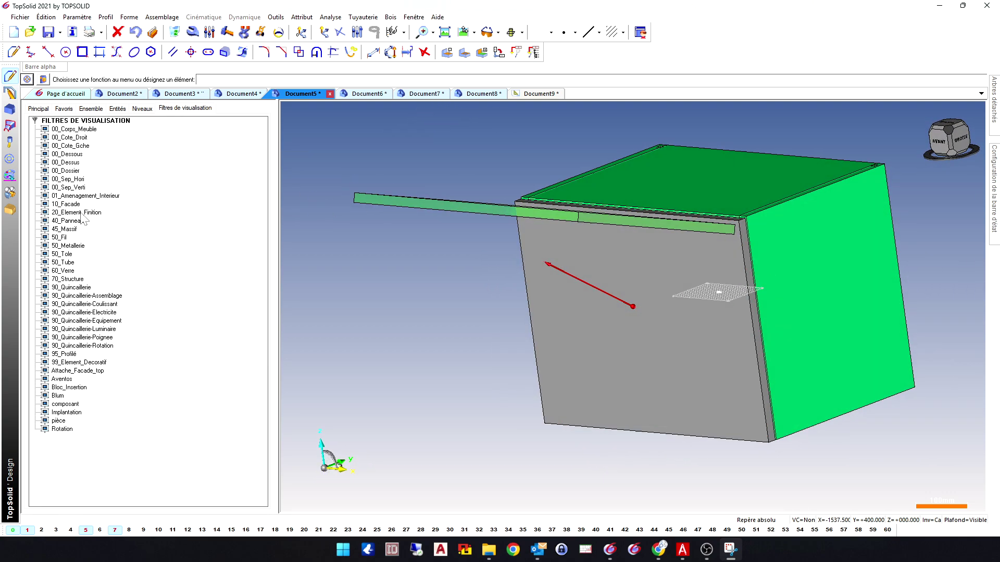
click(66, 204)
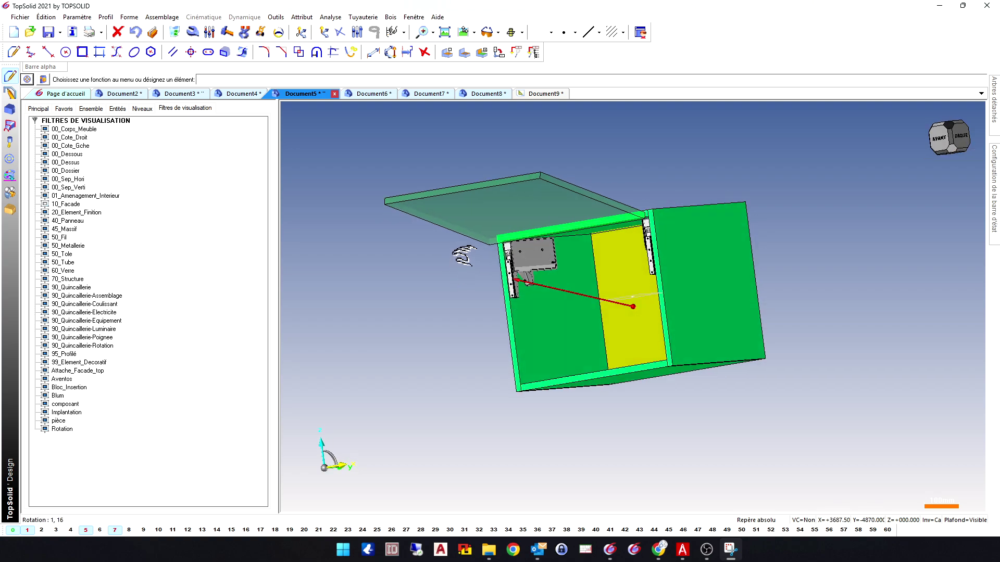
Step: Inspect the AVENTOS HK top mechanisms, then compare Blum catalogue pages 44-45 and 54-55 (HK-S) in Chrome and return to TopSolid
scroll(513, 240, up, 5)
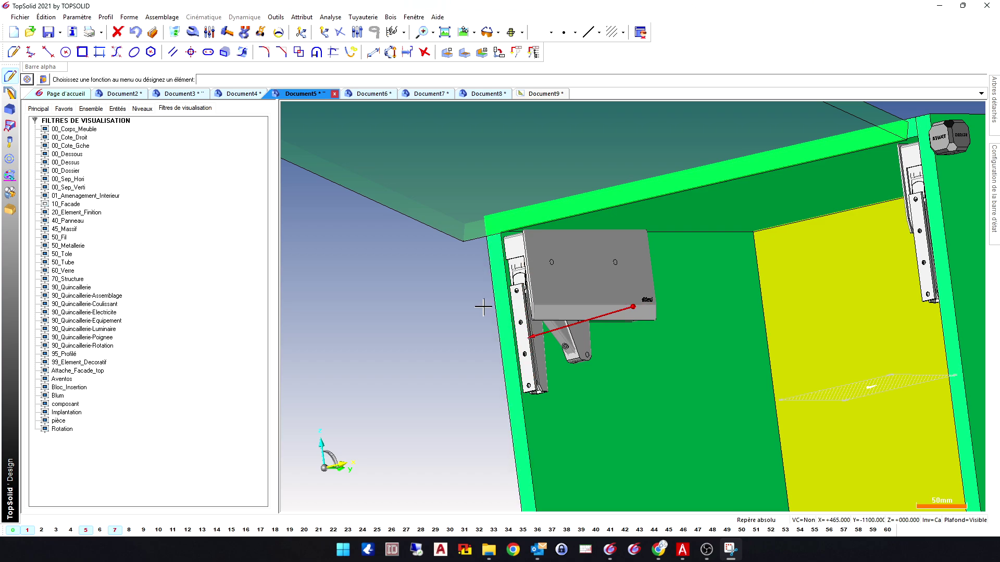
scroll(483, 307, down, 2)
middle_drag(483, 307, 590, 523)
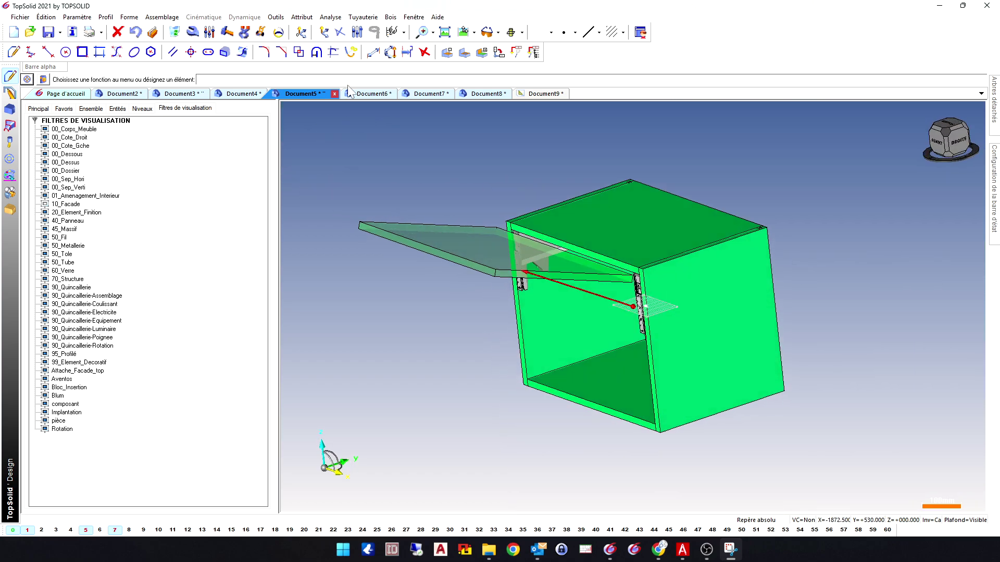
key(alt+Tab)
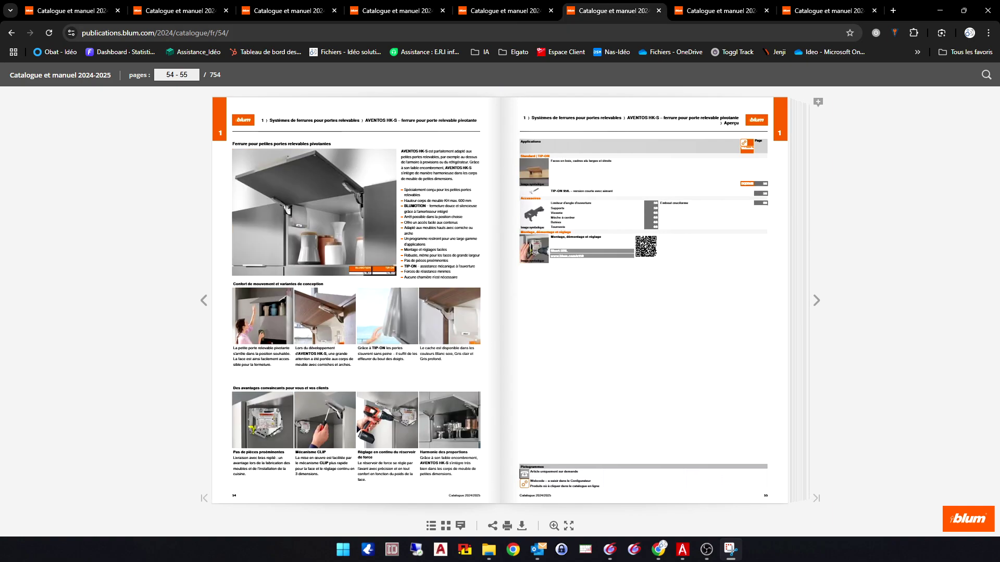
click(525, 7)
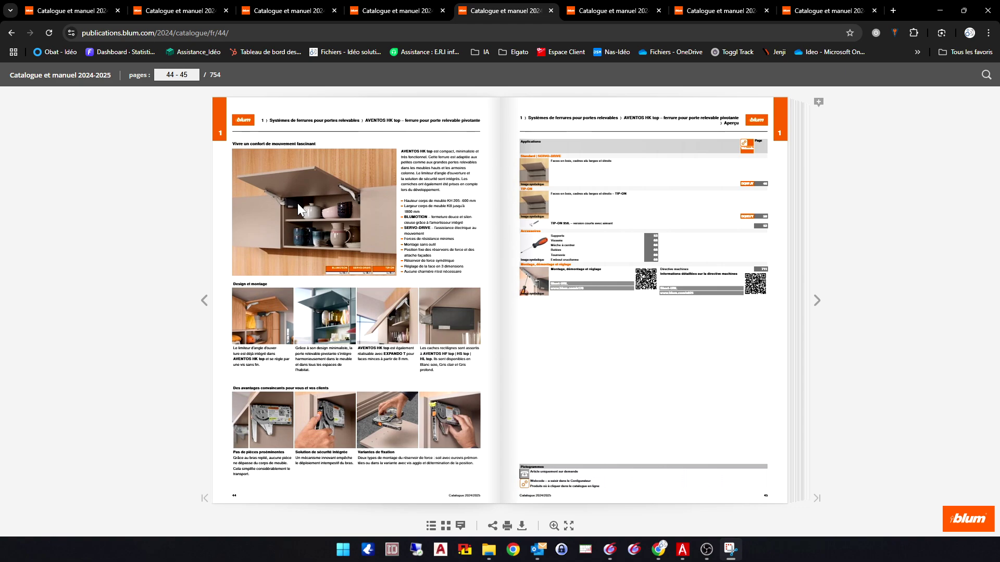
click(596, 12)
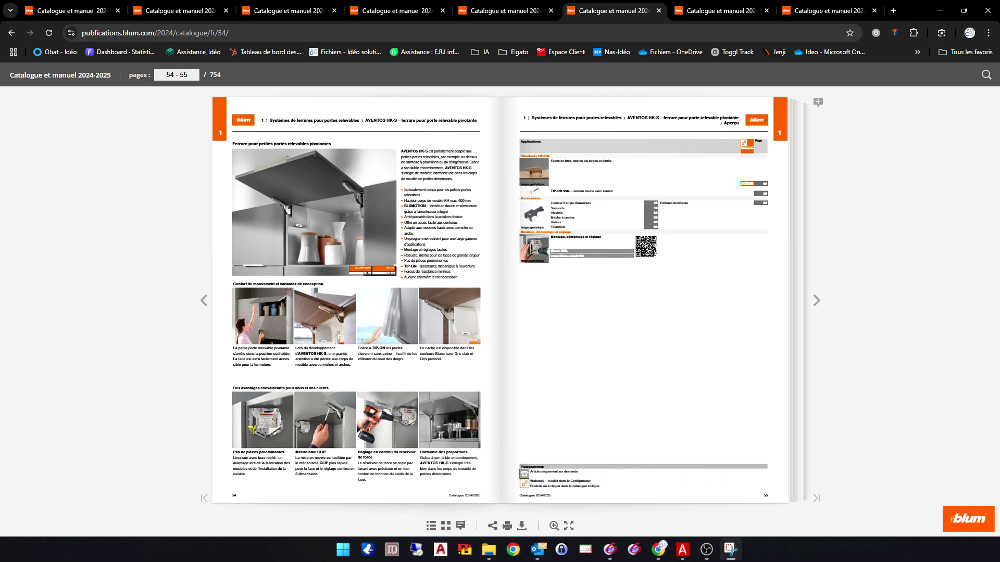
key(alt+Tab)
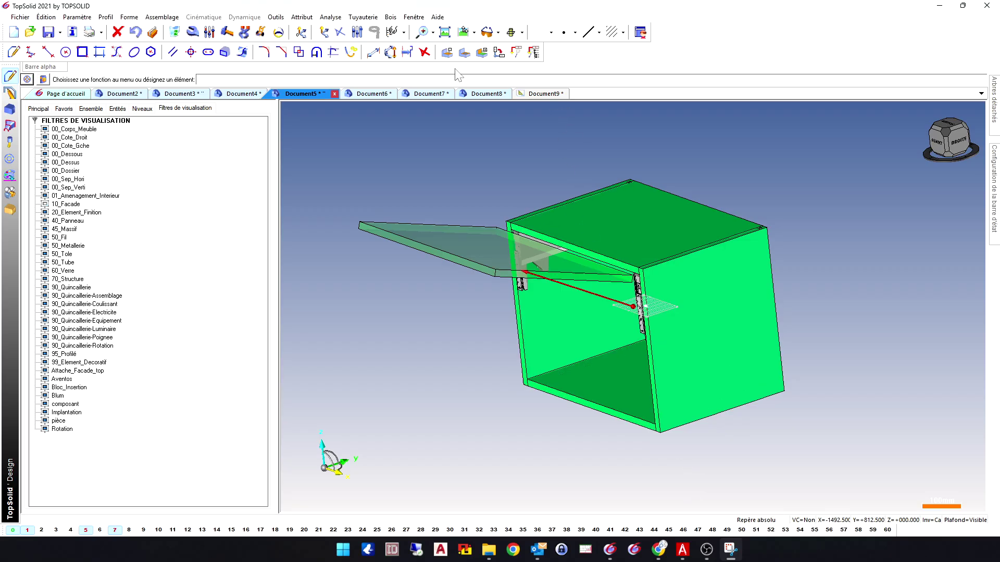
Step: Open Document6 and examine the Hayon_AVENTOS_HK_S component's force reservoirs, covers and screw-on bases in the assembly tree
click(381, 94)
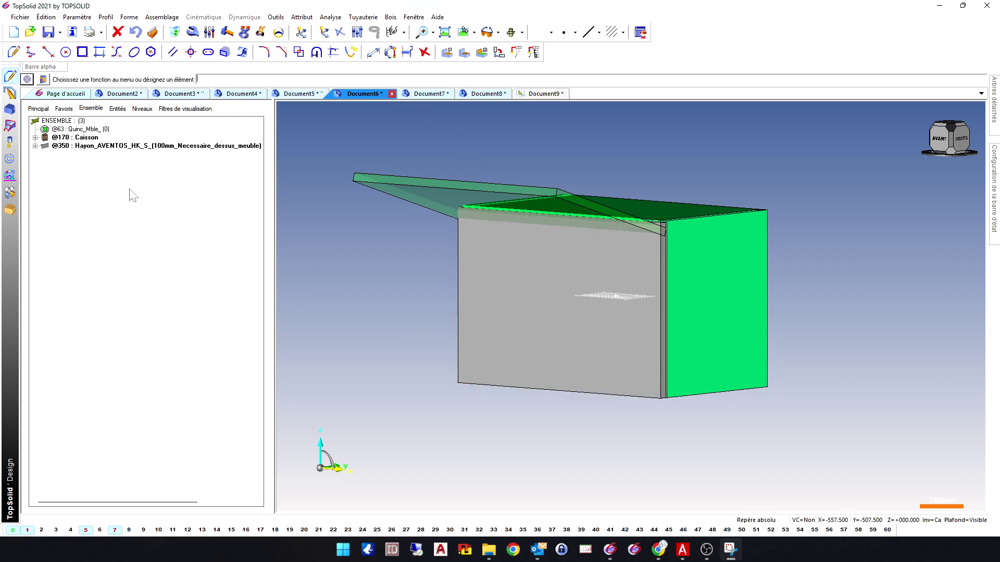
click(135, 146)
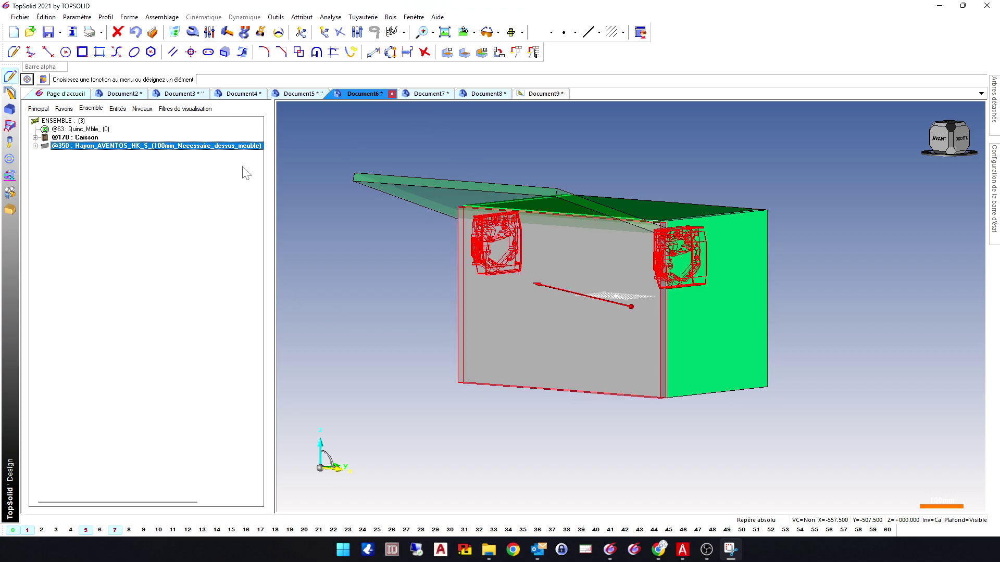
click(35, 146)
click(159, 163)
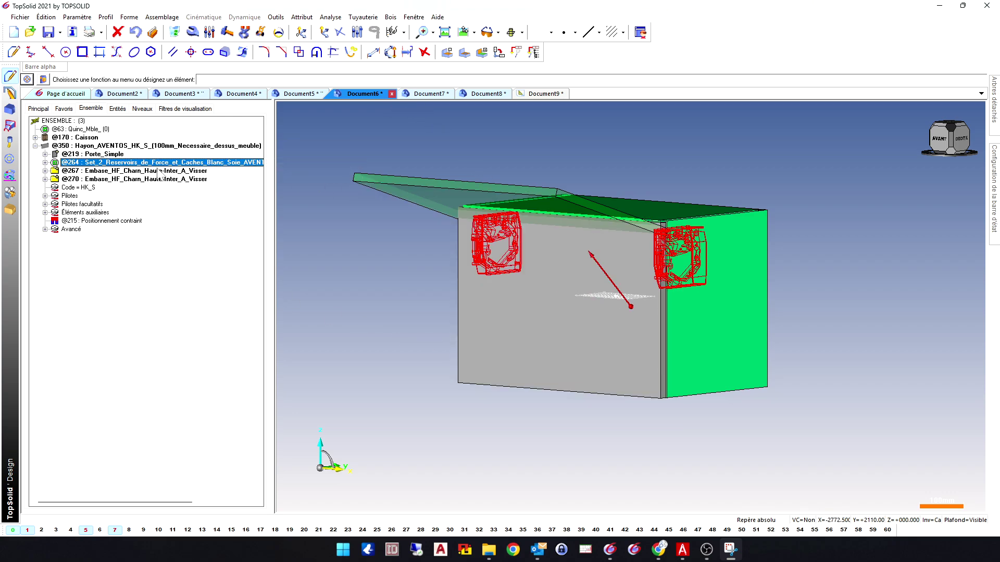
click(160, 172)
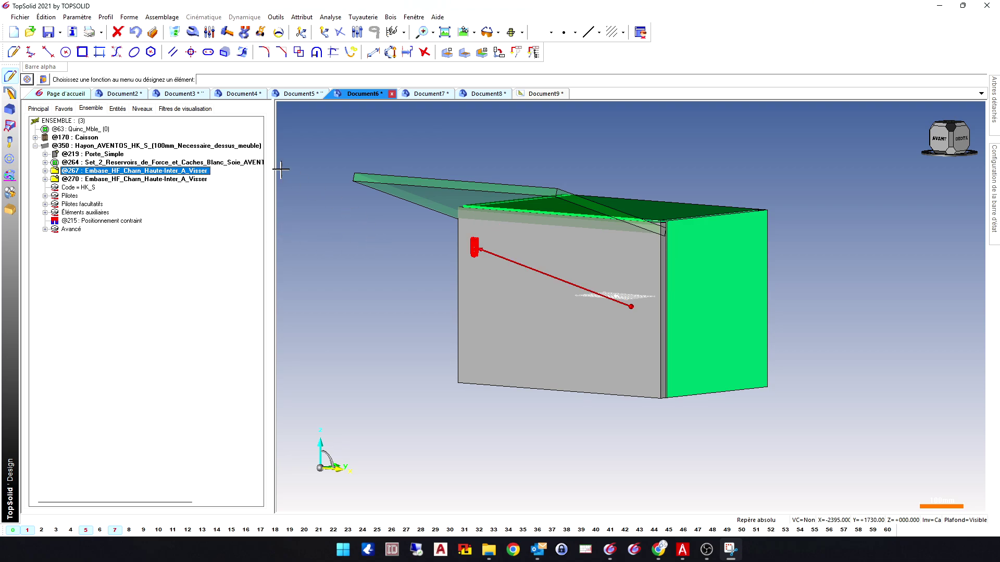
Step: Hide the 10_Facade visualisation filter in Document6 and inspect the AVENTOS HK-S mechanisms inside the cabinet
click(179, 109)
click(68, 204)
click(91, 109)
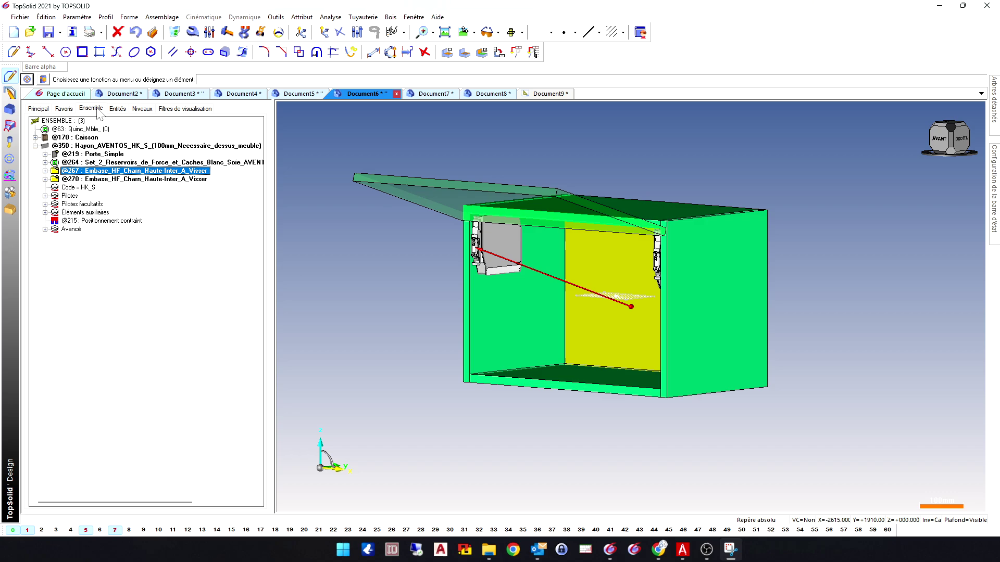
click(461, 307)
middle_drag(570, 289, 589, 294)
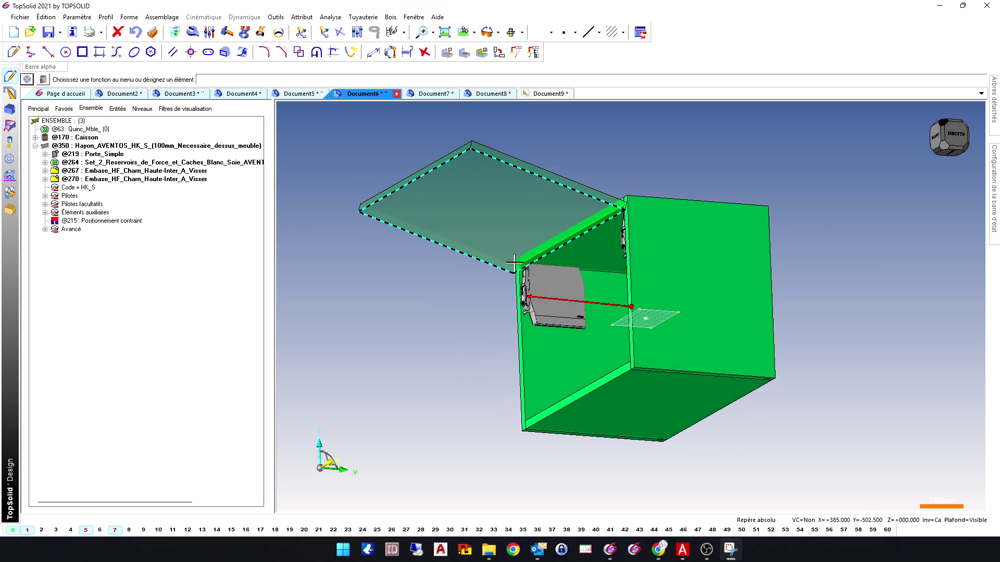
scroll(552, 364, up, 3)
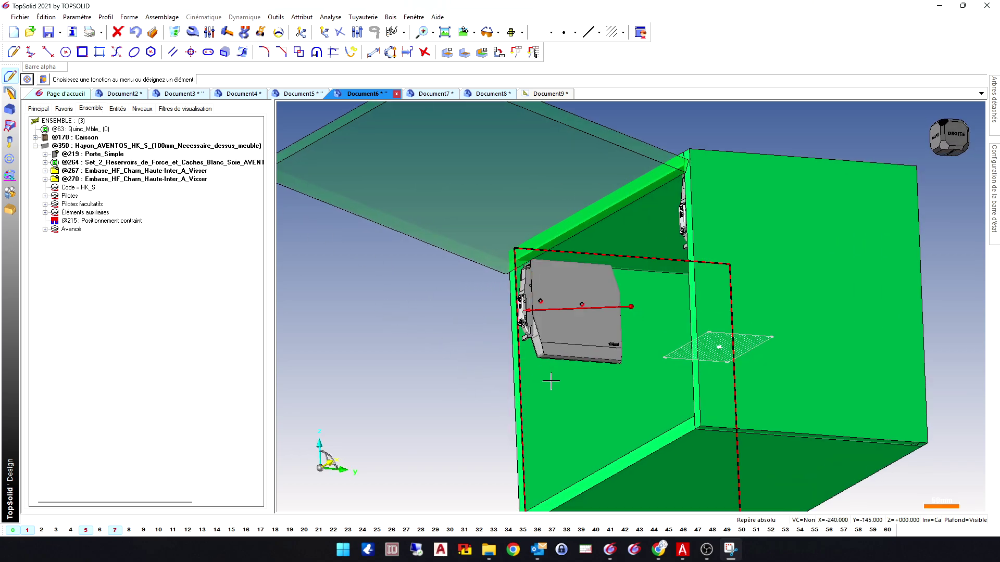
scroll(551, 381, down, 3)
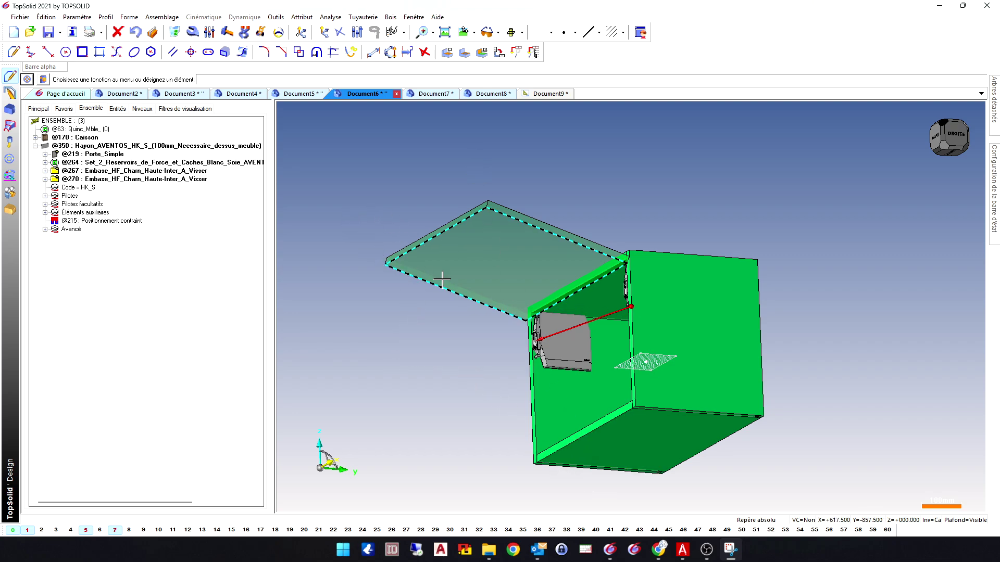
Step: Consult the AVENTOS HK-XS pages 62 to 65 of the Blum catalogue in Chrome and return to TopSolid
key(alt+Tab)
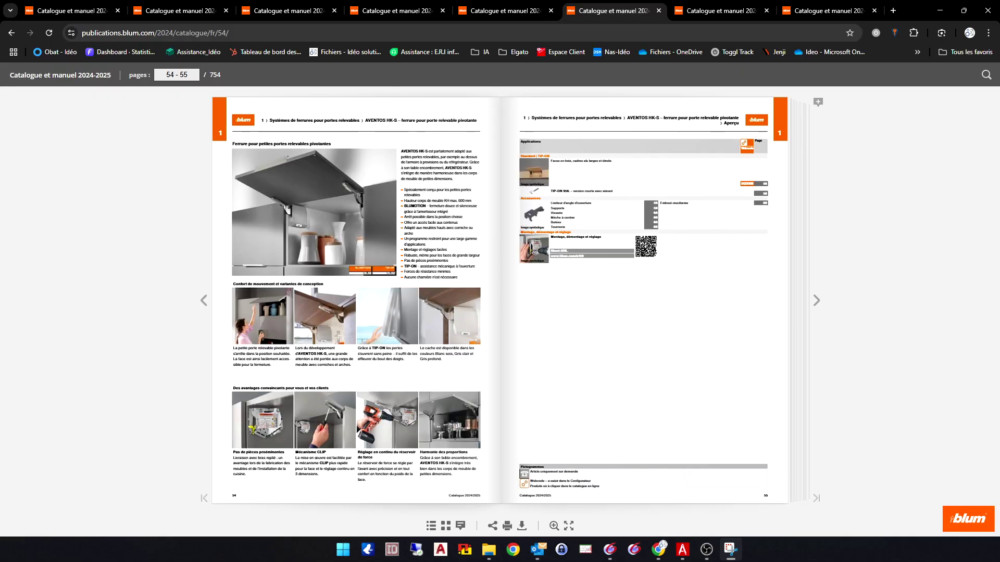
click(694, 11)
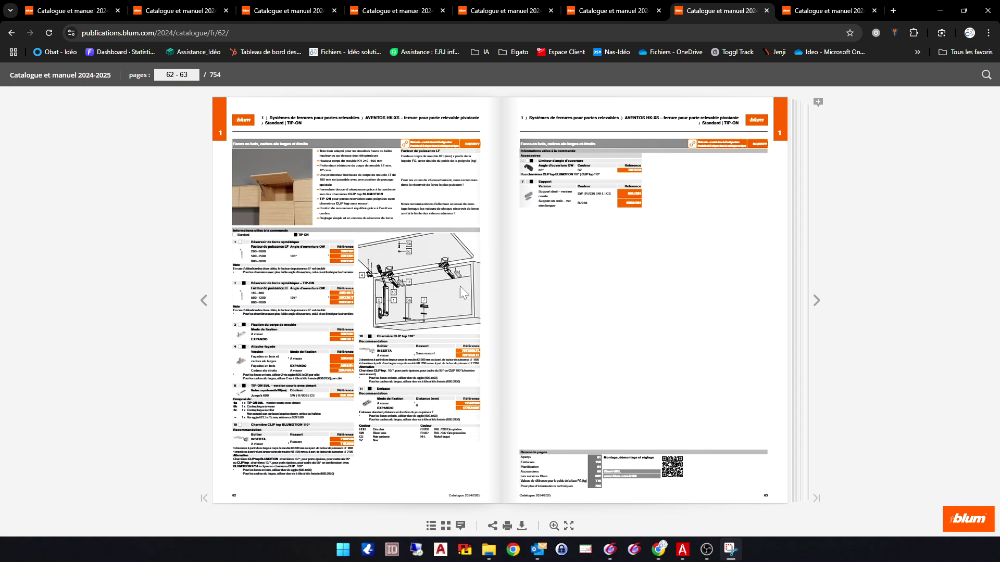
click(812, 301)
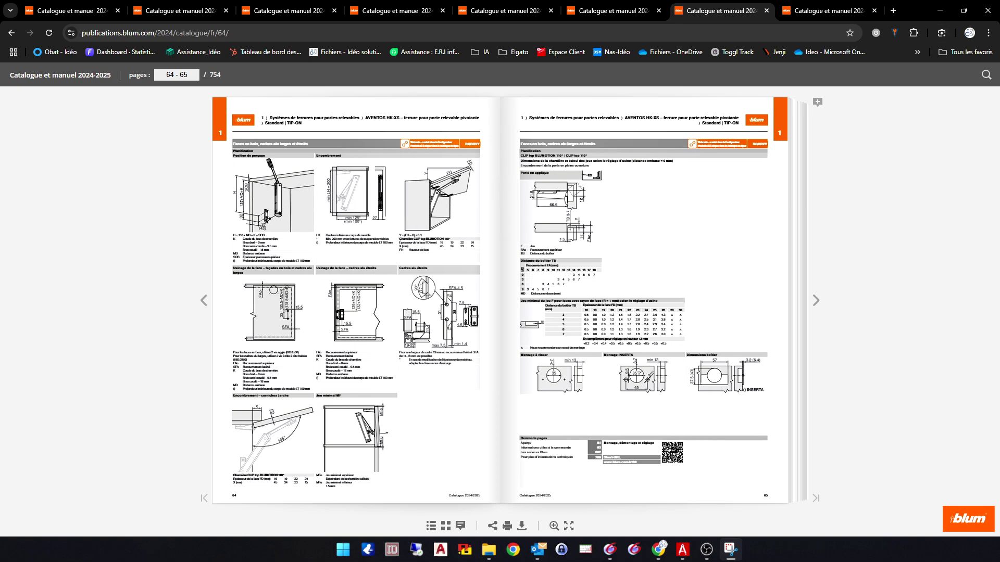
click(659, 550)
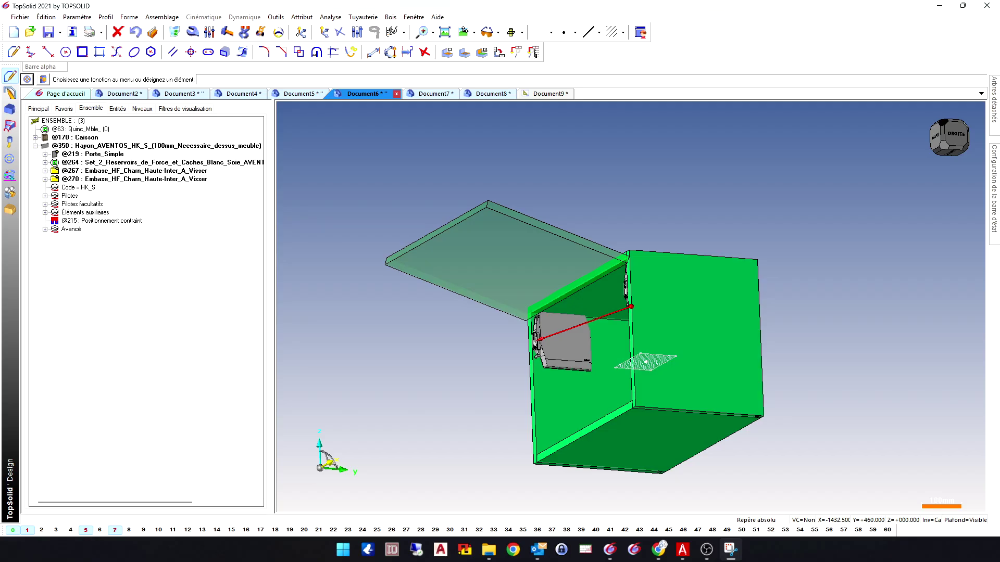
Step: Open Document7, hide its 10_Facade visualisation filter and inspect the AVENTOS HK-XS lift arm and hinges inside the cabinet
click(430, 94)
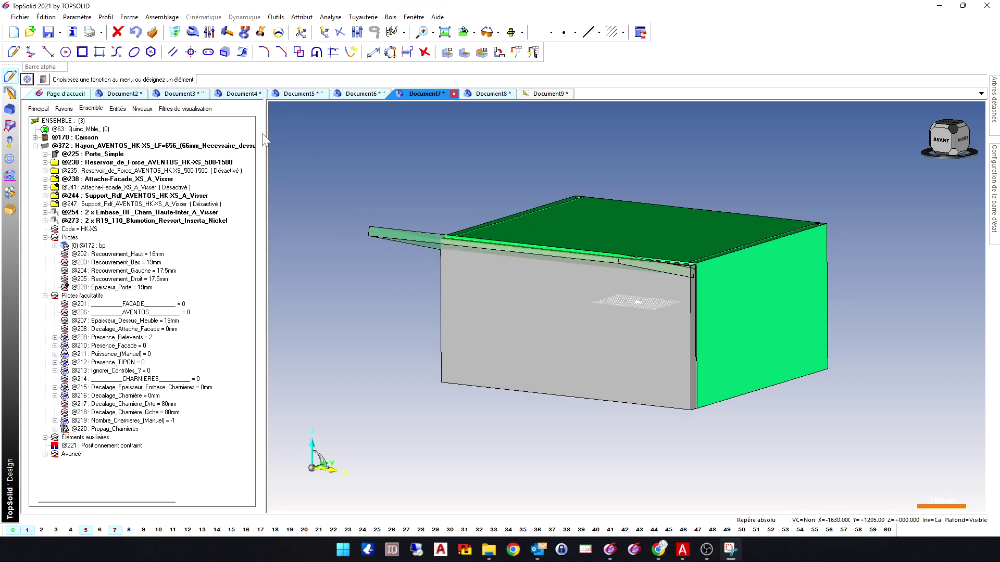
mouse_move(761, 250)
middle_down()
mouse_move(745, 254)
mouse_move(766, 245)
middle_up()
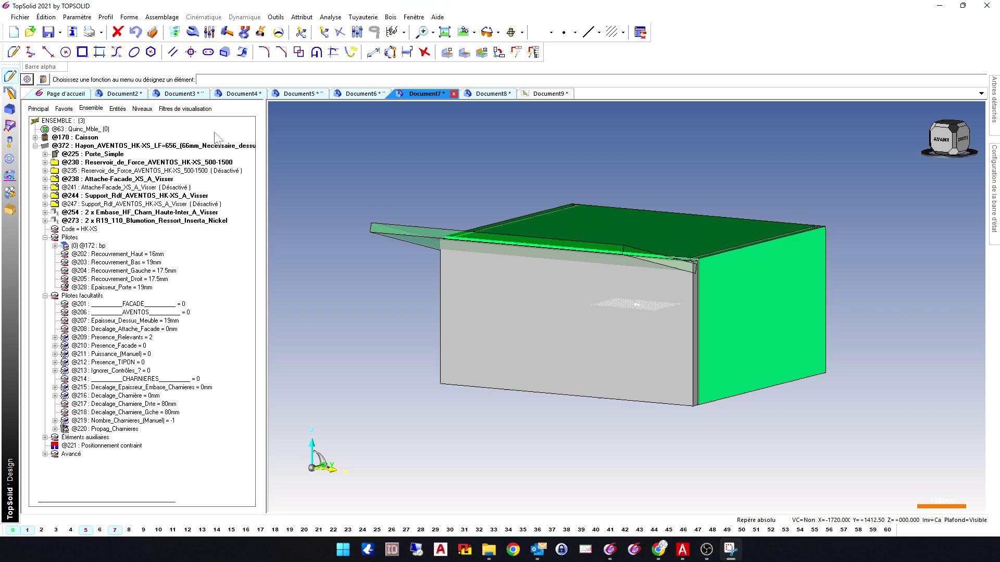
click(176, 109)
double_click(66, 205)
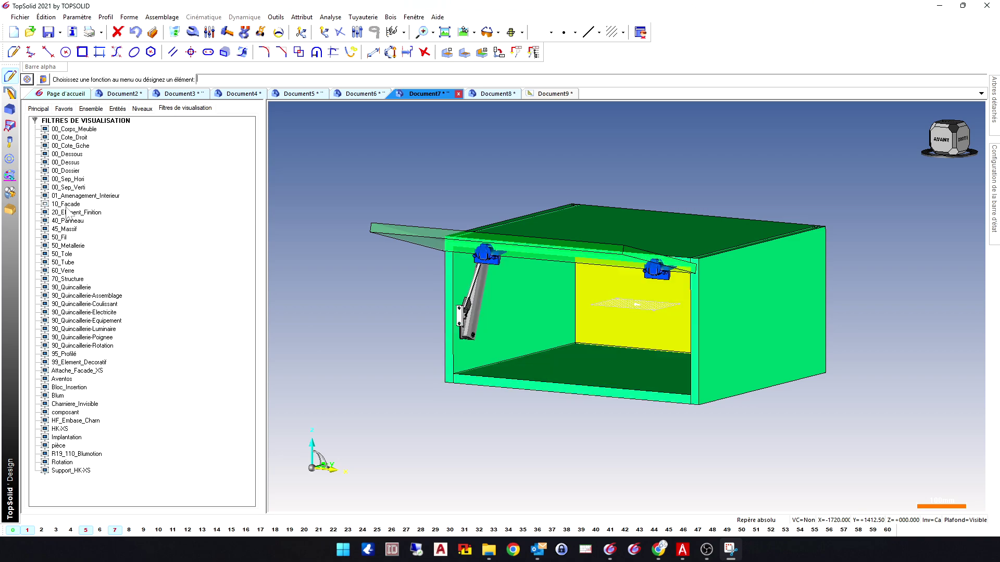
click(91, 109)
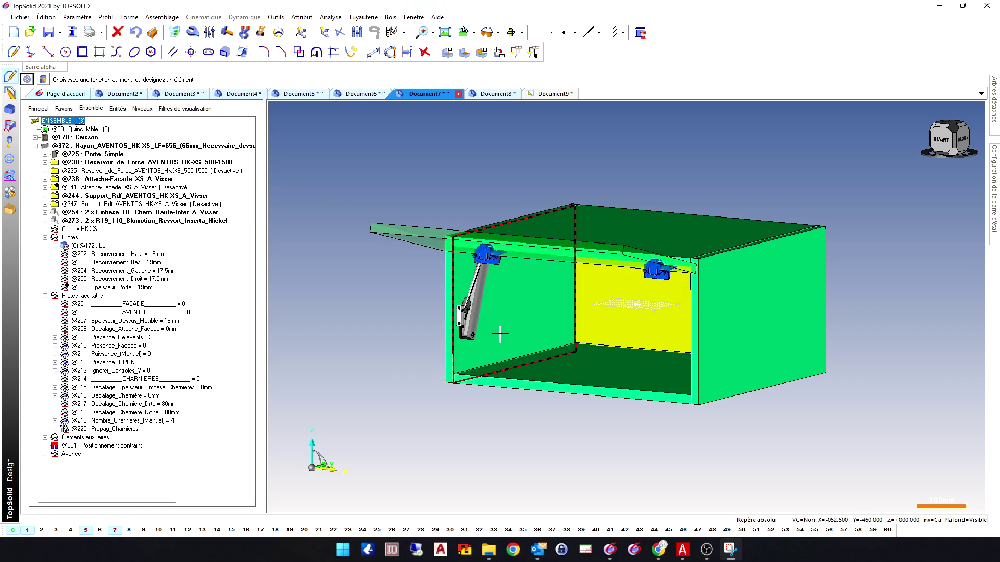
middle_drag(493, 333, 496, 315)
scroll(496, 316, up, 4)
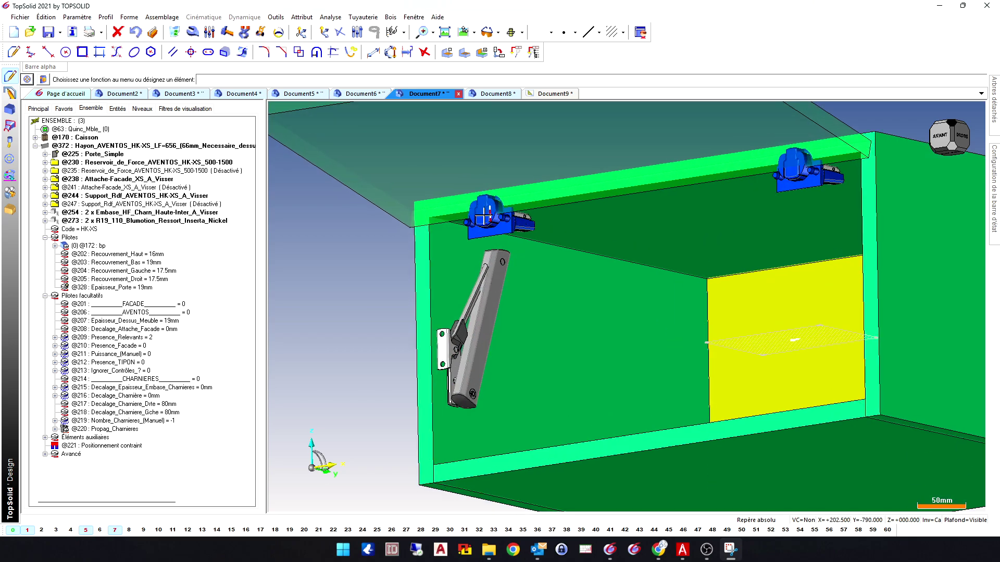
scroll(527, 220, down, 3)
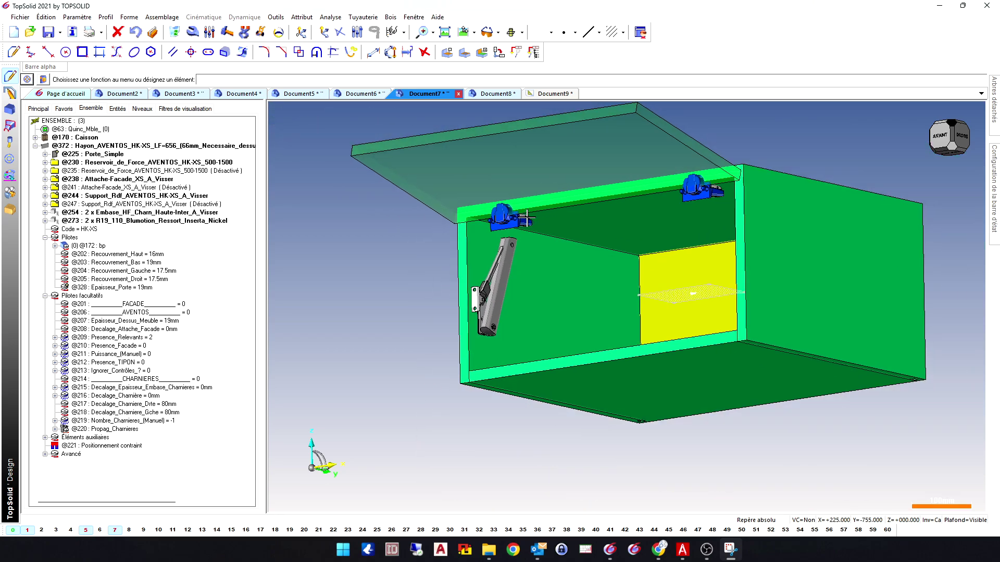
middle_drag(431, 283, 219, 263)
Step: Set the HK-XS component's Presence_Relevants driver to option 1, Gauche et Droite LFx2, and check the cabinet interior
right_click(137, 338)
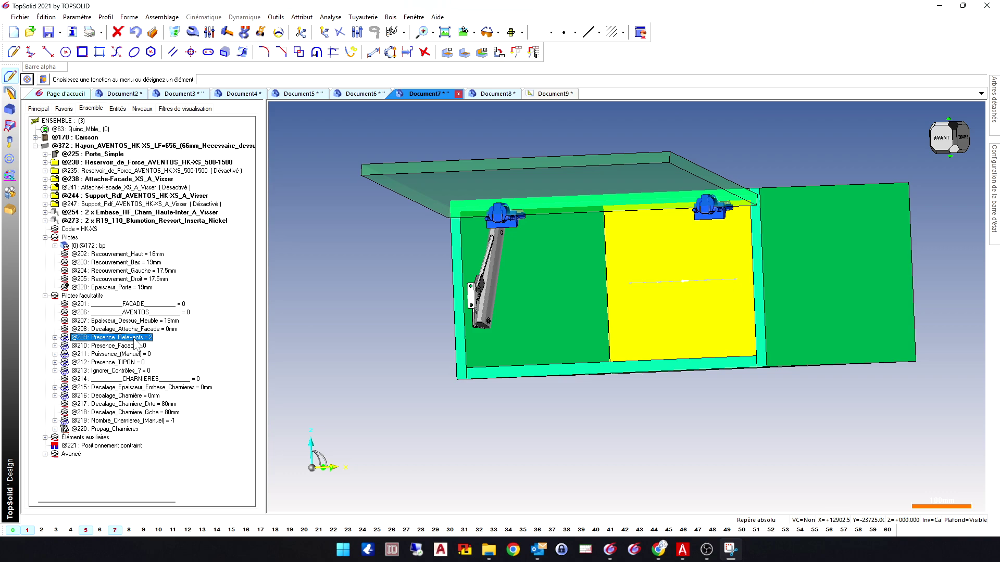
click(161, 147)
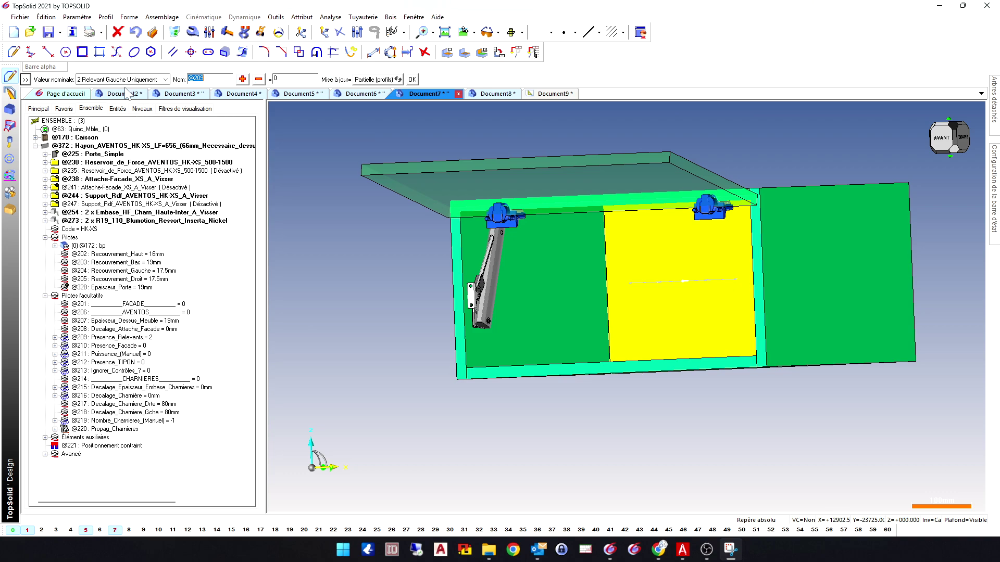
click(120, 79)
click(110, 89)
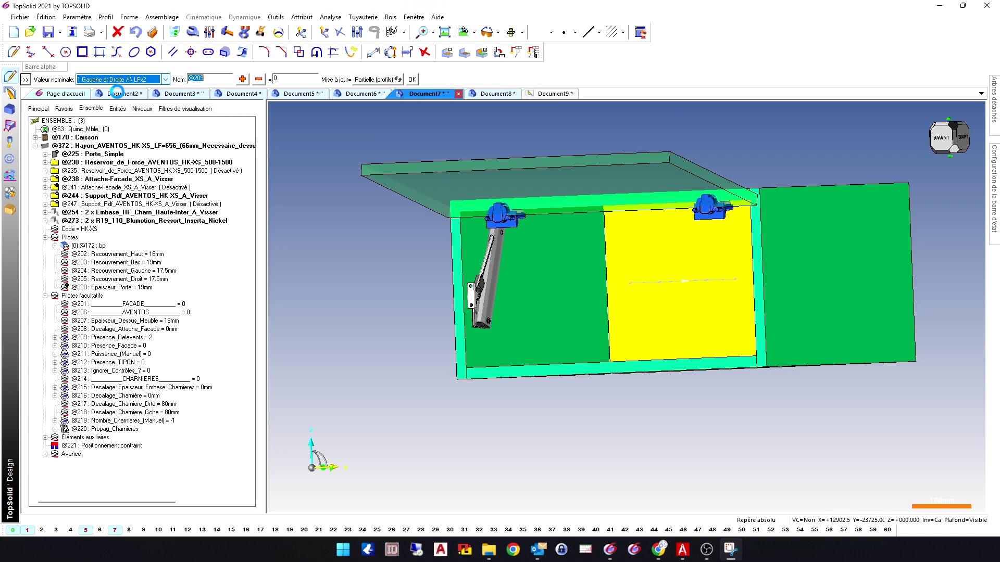
mouse_move(357, 264)
middle_down()
mouse_move(438, 274)
mouse_move(484, 248)
mouse_move(339, 264)
middle_up()
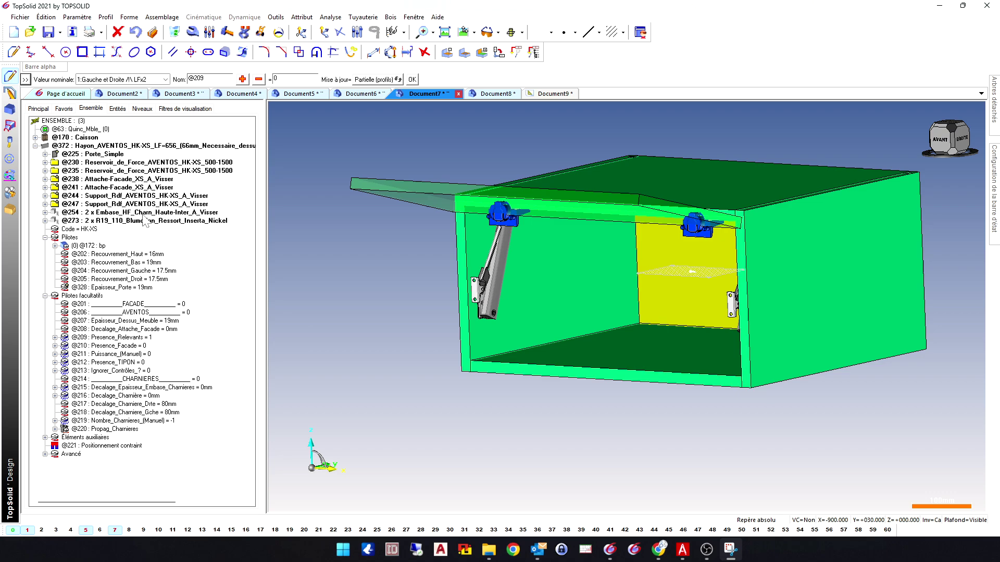
Step: Switch the Presence_Relevants driver to option 3, Relevant Droite Uniquement, and check the lift arm on the right side
click(112, 82)
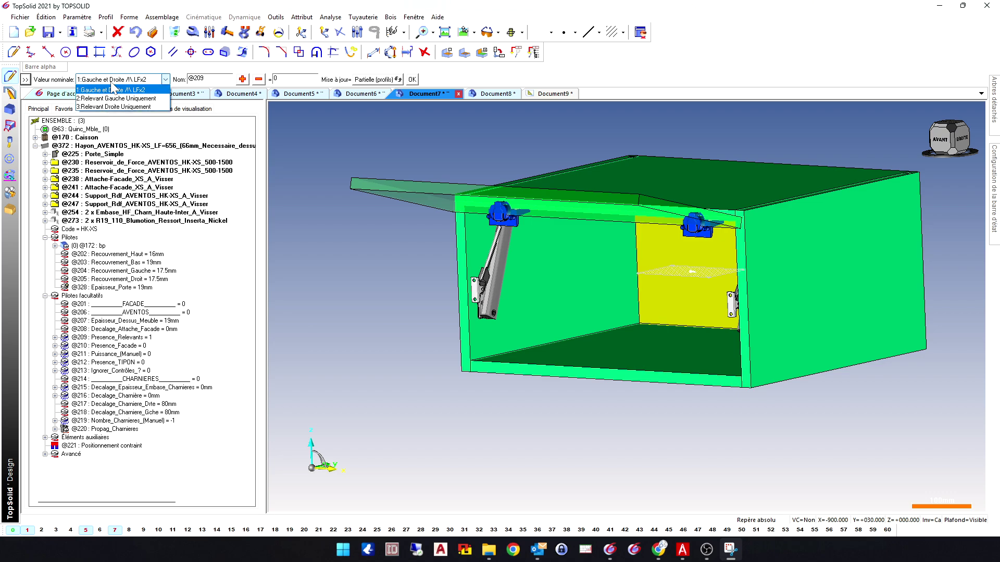
click(119, 106)
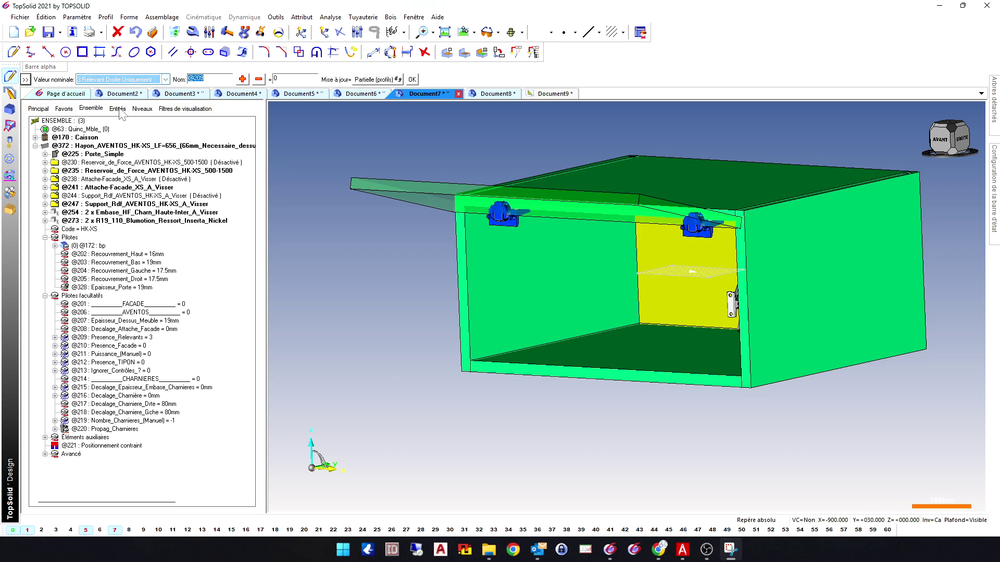
middle_drag(322, 270, 437, 245)
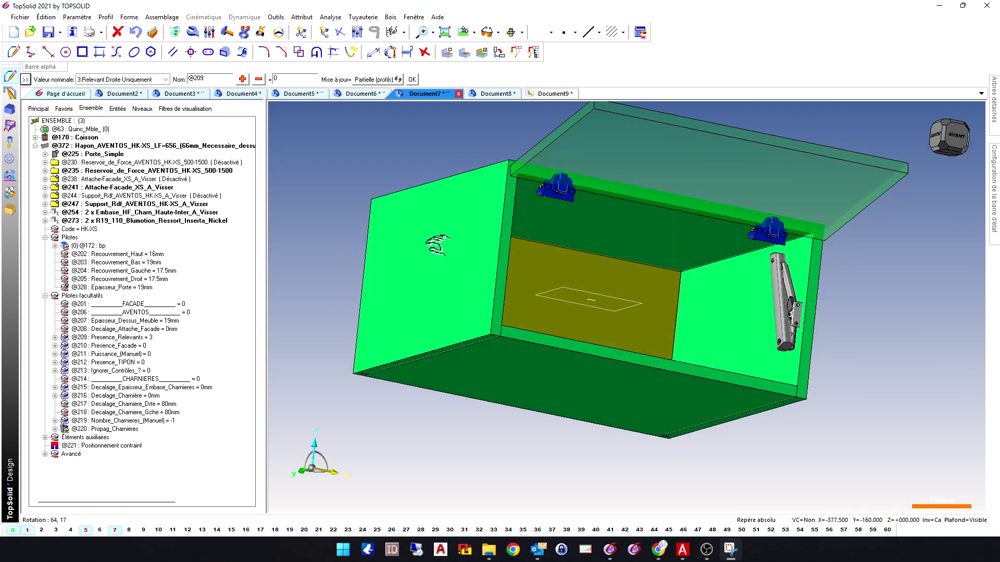
Step: Set the Presence_Relevants driver back to option 2, Relevant Gauche Uniquement, and view the cabinet from the front
click(127, 79)
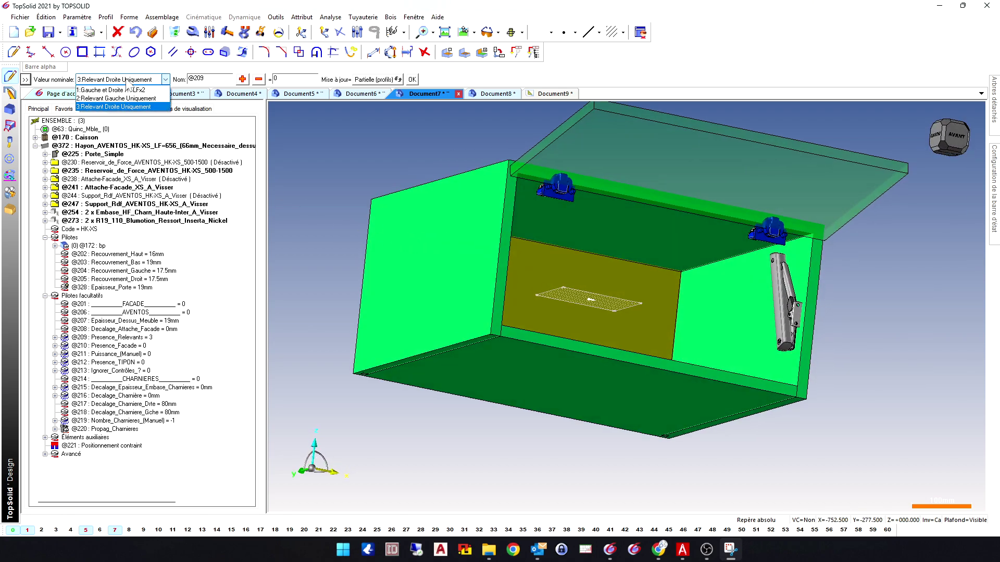
click(124, 99)
middle_drag(346, 190, 319, 183)
Step: Locate the hinge base thickness offset driver, collapse both driver groups and highlight the two Embase_HF_Charn_Haute-Inter_A_Visser hinge bases in the model
click(164, 388)
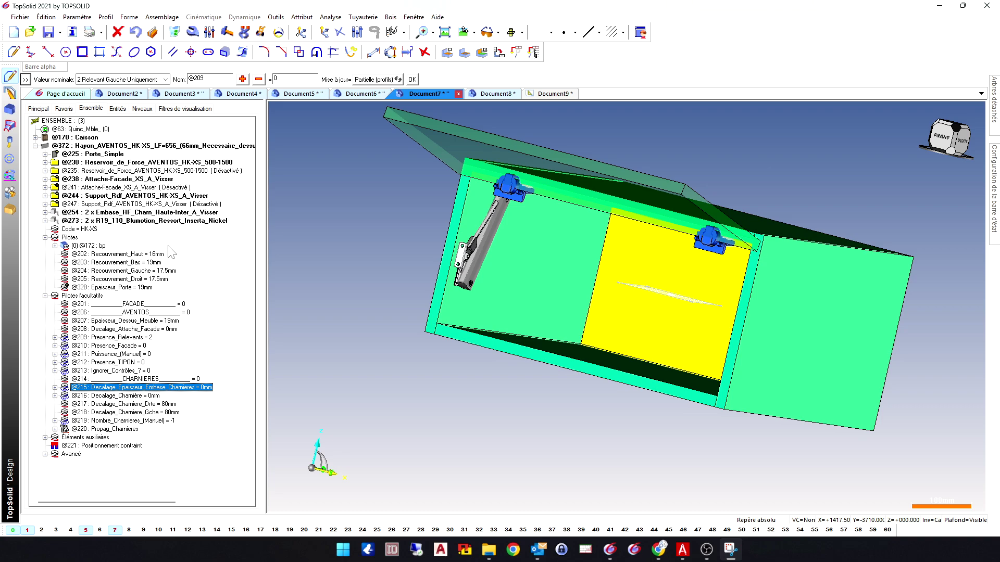
click(46, 237)
click(45, 246)
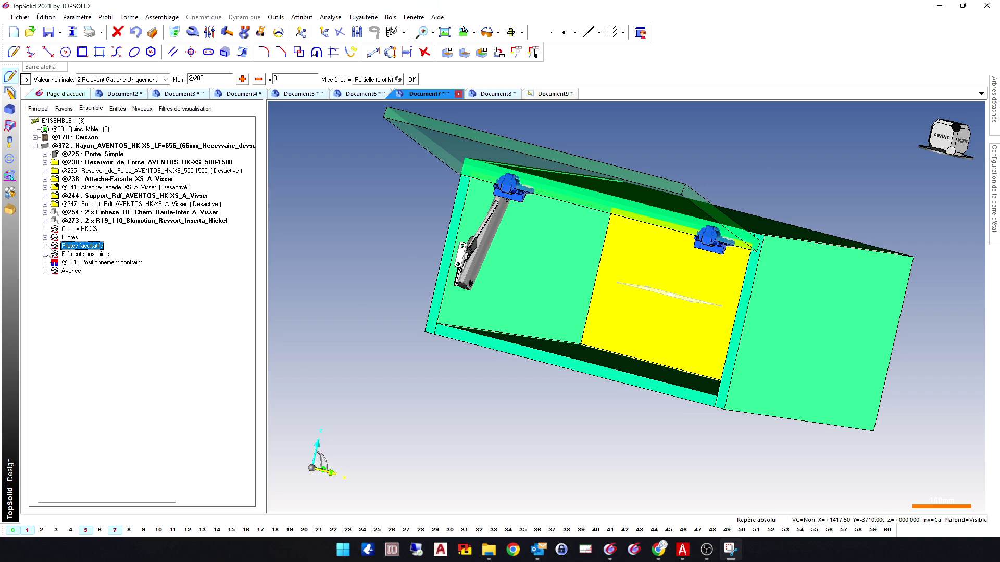
click(198, 213)
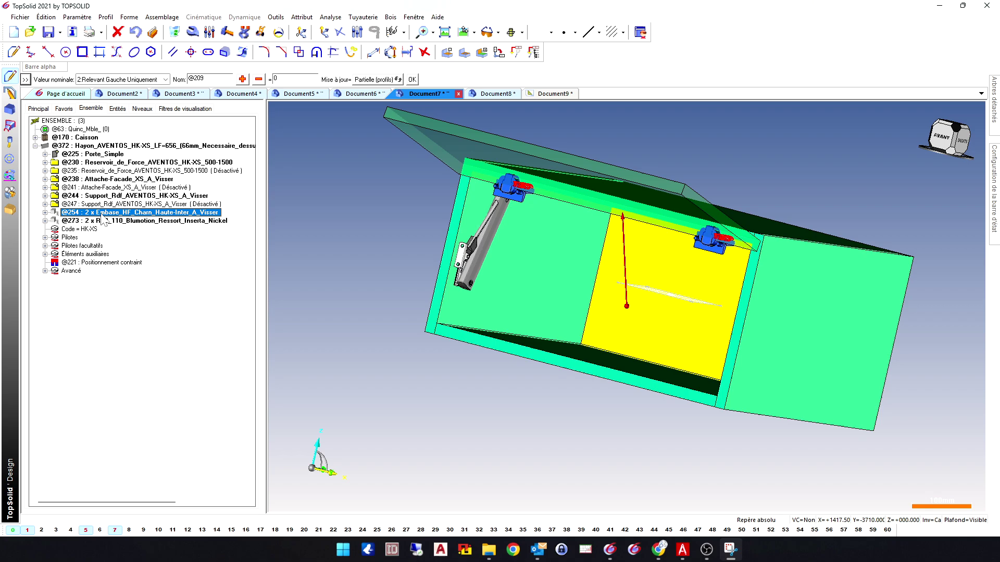
Step: Expand the hinge base pair and highlight Attache-Facade_XS_A_Visser and Reservoir_de_Force_AVENTOS_HK-XS_500-1500 in the model
click(45, 212)
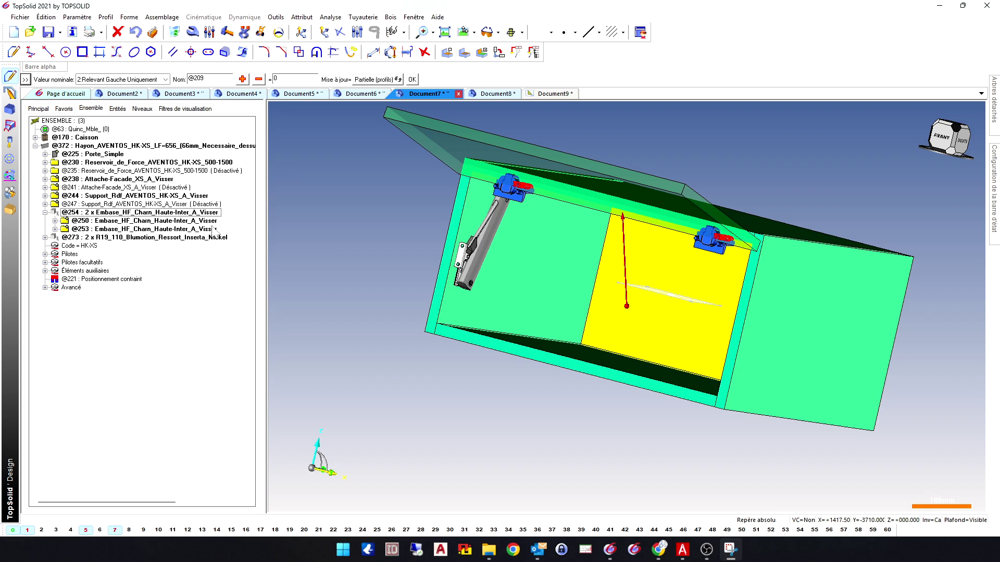
click(140, 179)
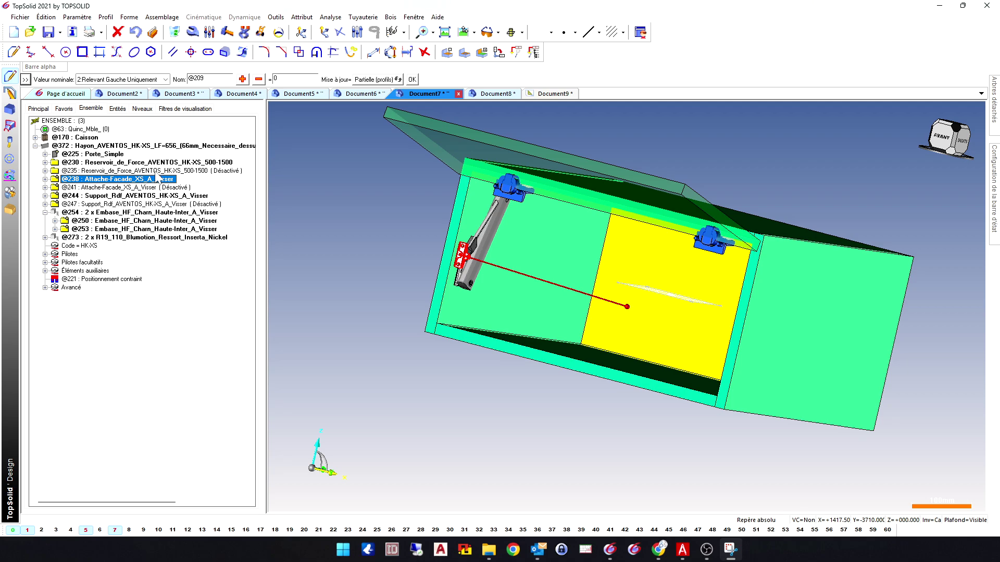
click(197, 163)
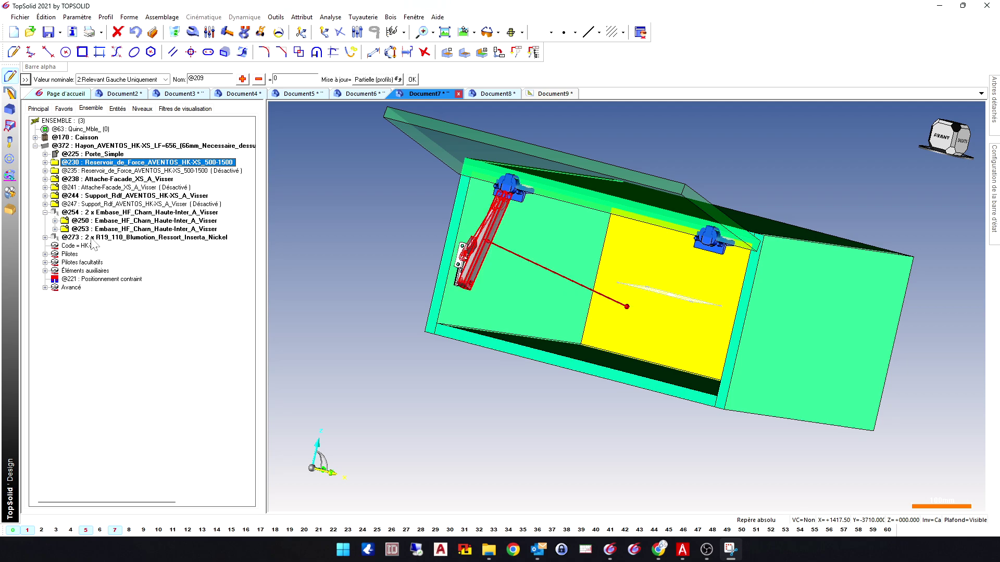
Step: Expand the optional drivers and examine the possible values of the Puissance_(Manuel) driver
click(46, 262)
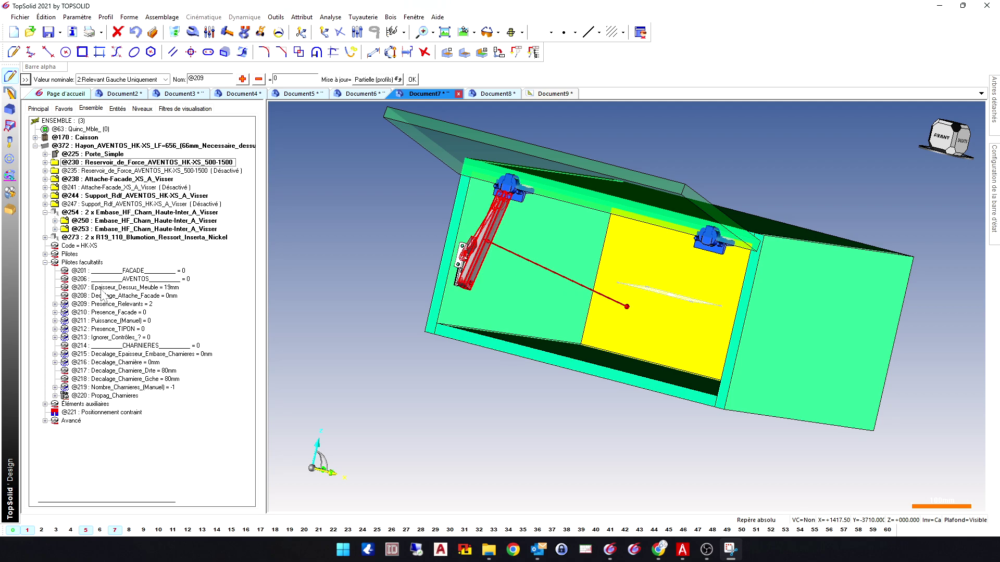
click(104, 320)
click(55, 321)
click(64, 329)
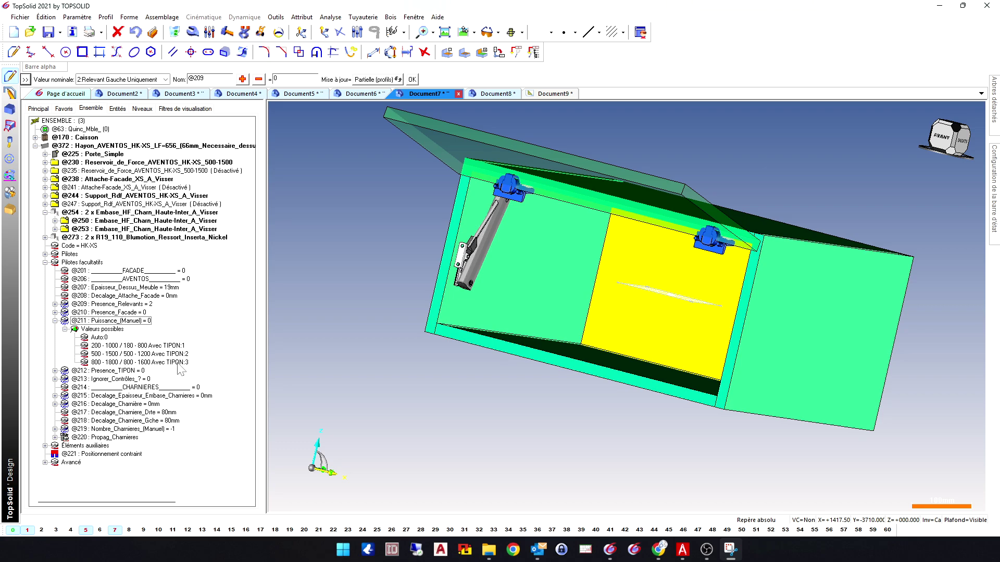
click(55, 320)
Step: Consult the AVENTOS HKi pages 14-15 of the Blum catalogue in Chrome, and return to TopSolid
mouse_move(513, 549)
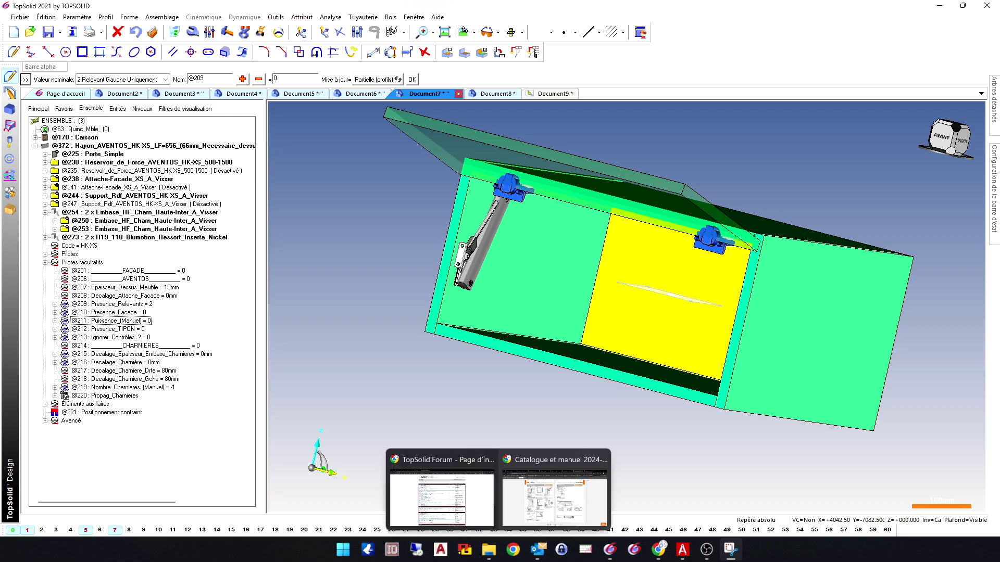
click(554, 498)
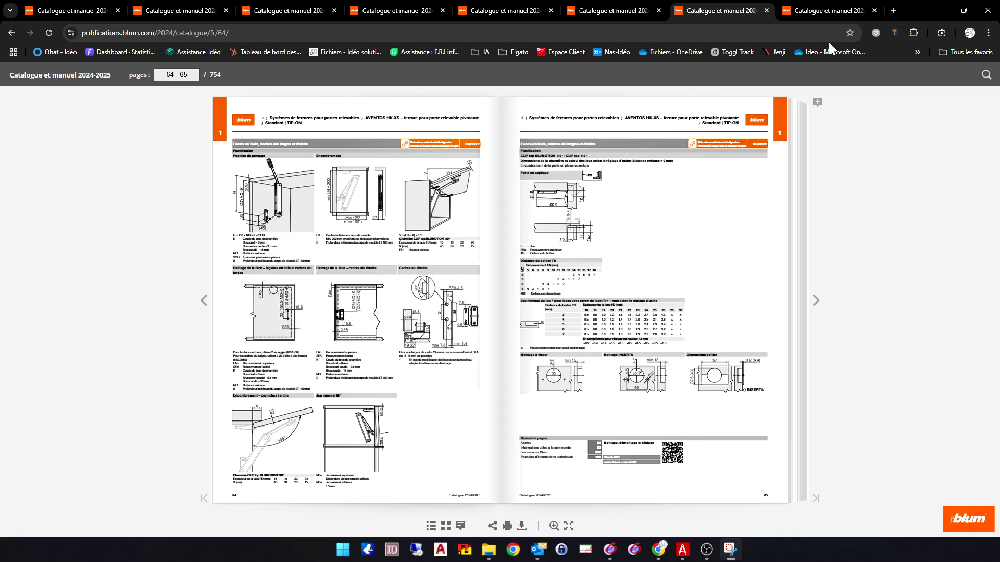
click(816, 14)
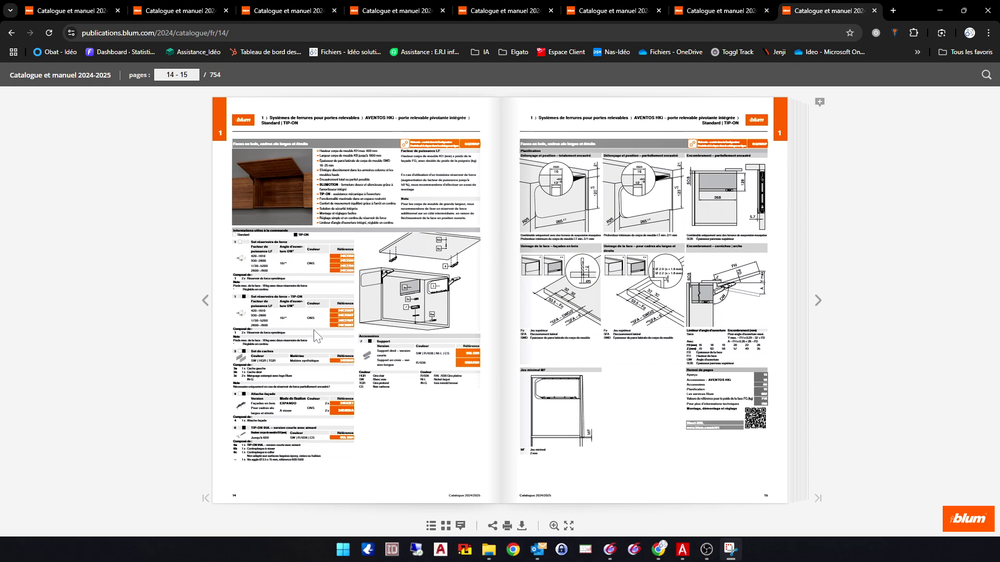
key(alt+Tab)
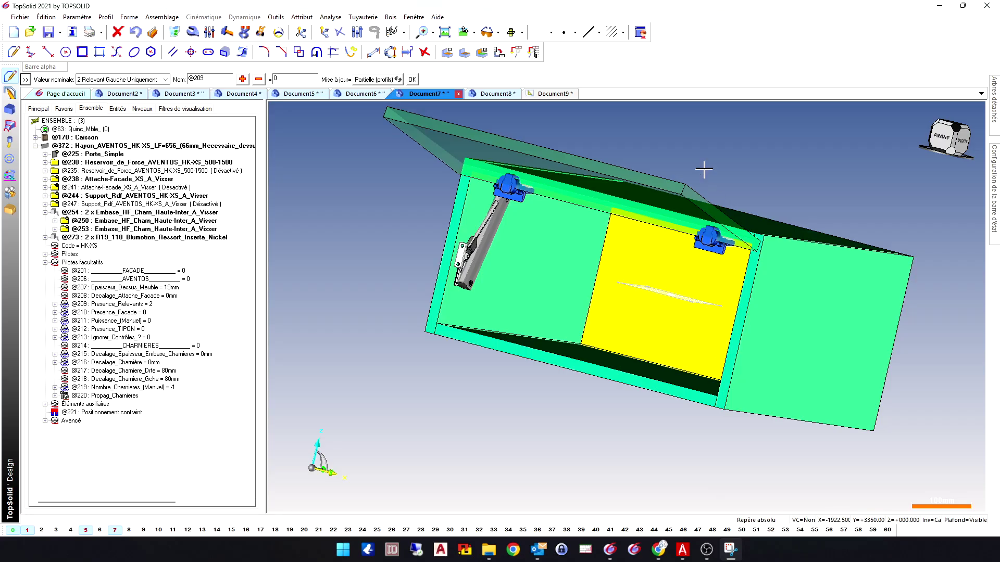
Step: In Document8, hide the 10_Facade display filter and return to the assembly tree of the semi-recessed AVENTOS HKi cabinet
click(489, 93)
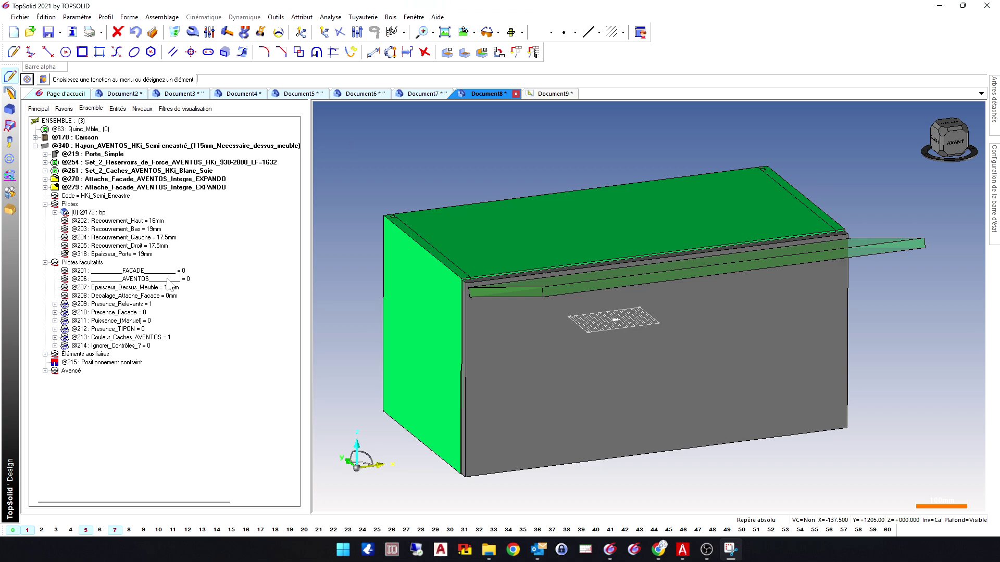
click(173, 108)
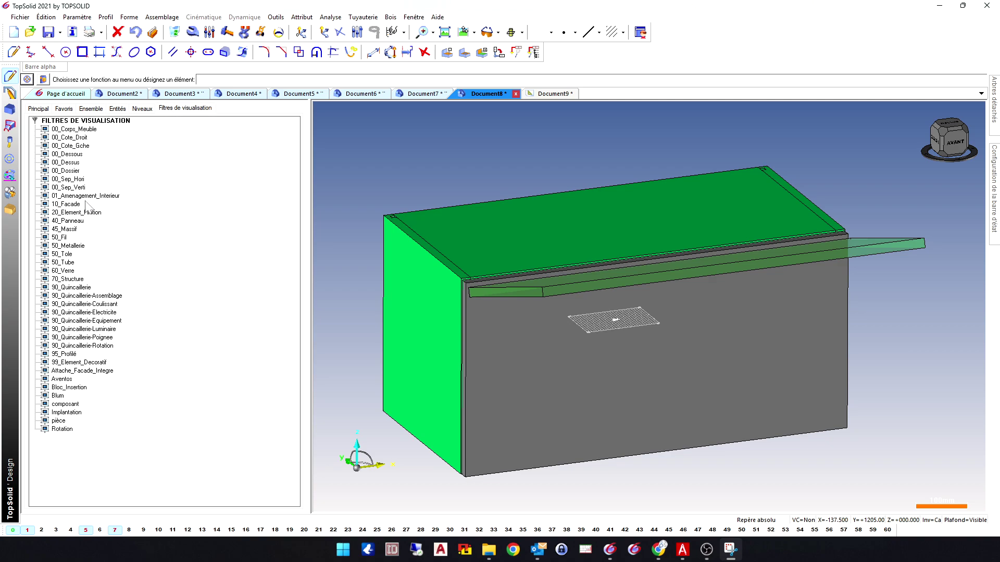
double_click(64, 206)
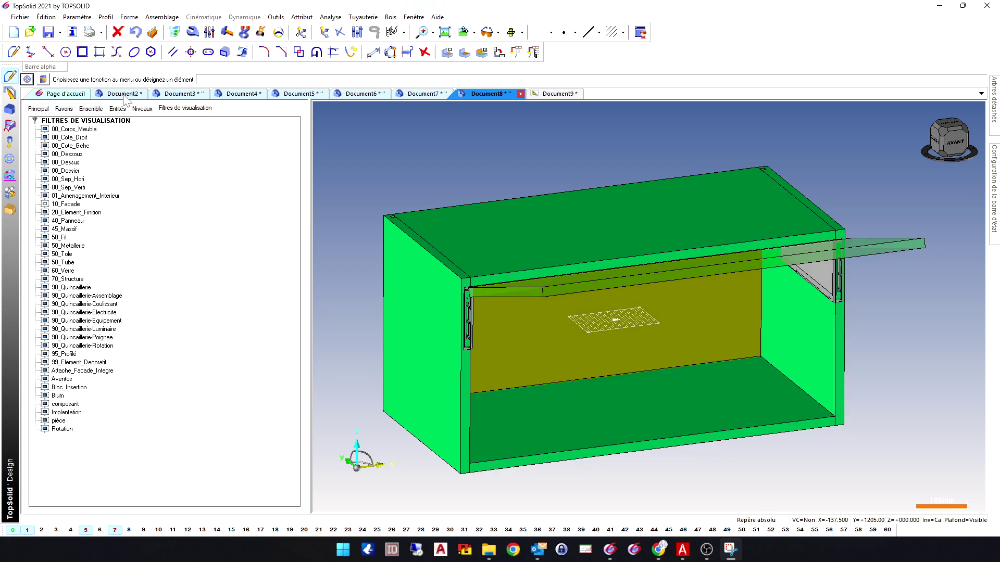
click(102, 110)
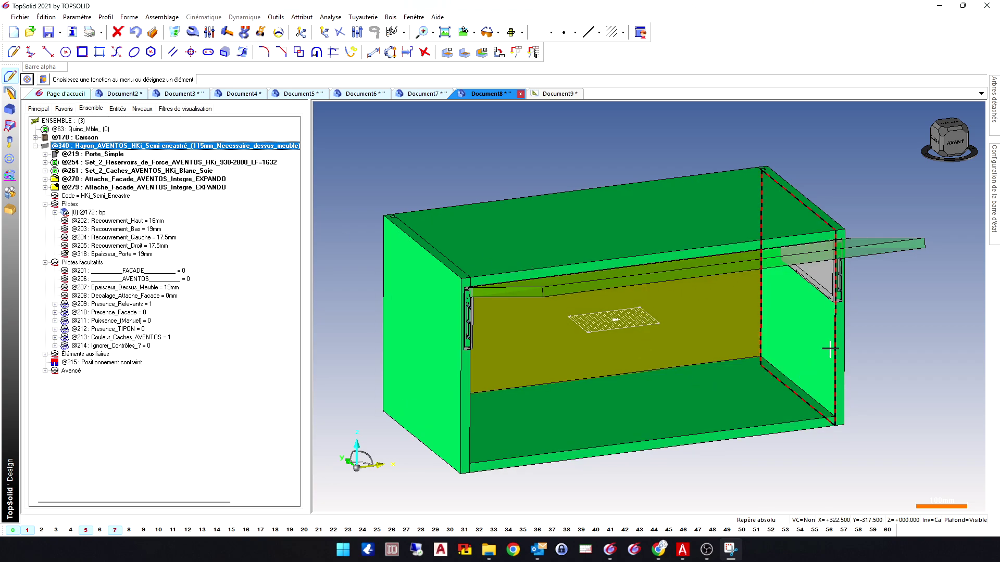
Step: Examine the integrated HKi mechanisms, covers and façade fixings on both cabinet sides from several angles
scroll(854, 289, up, 3)
scroll(812, 305, down, 4)
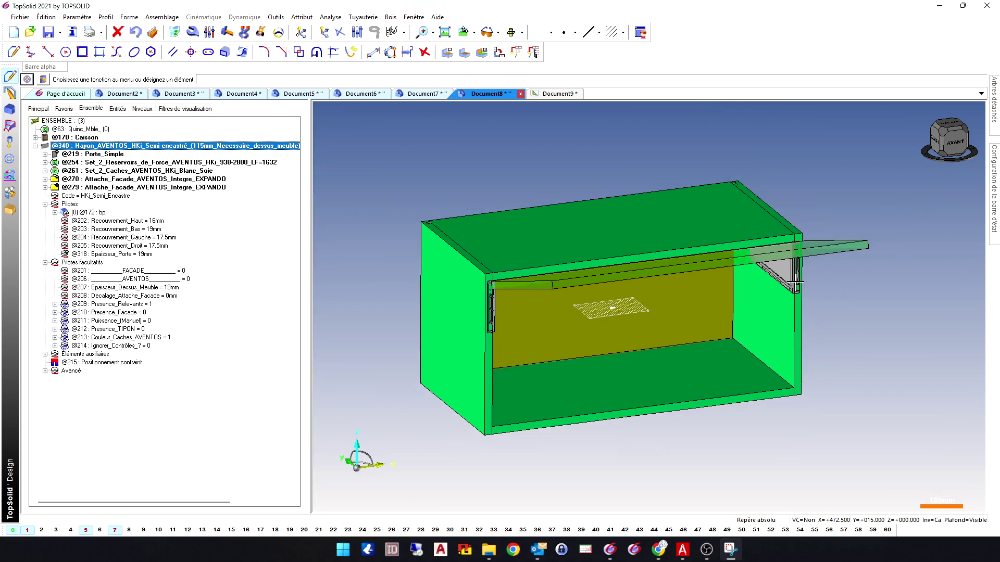
middle_drag(785, 321, 792, 326)
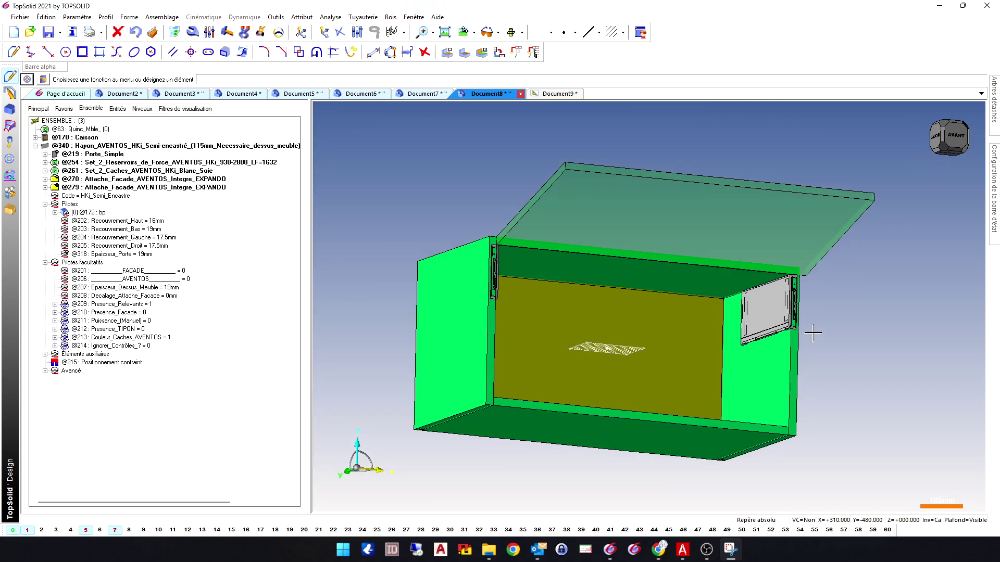
scroll(797, 329, up, 3)
scroll(797, 329, up, 5)
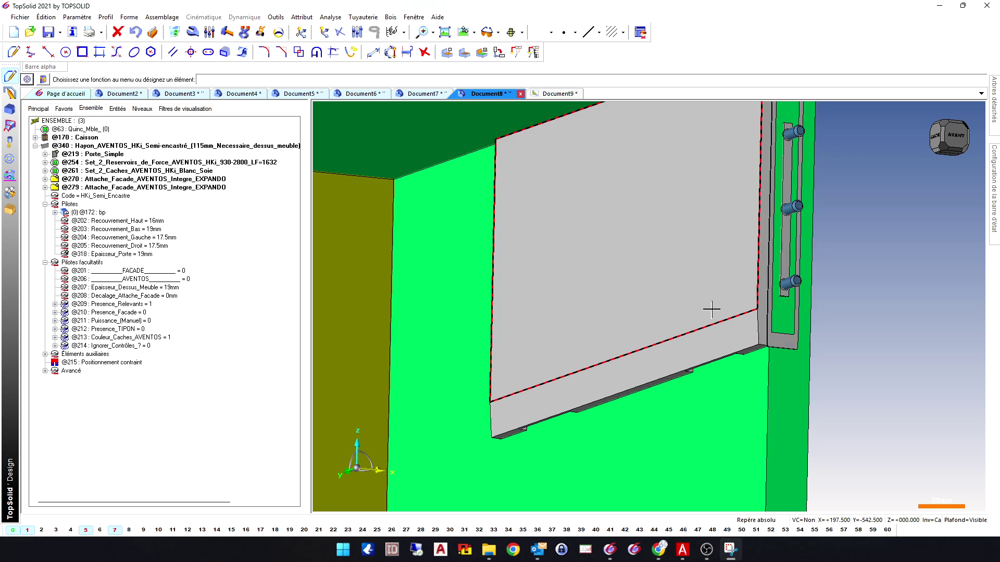
scroll(716, 303, down, 2)
scroll(717, 303, down, 3)
middle_drag(763, 328, 743, 346)
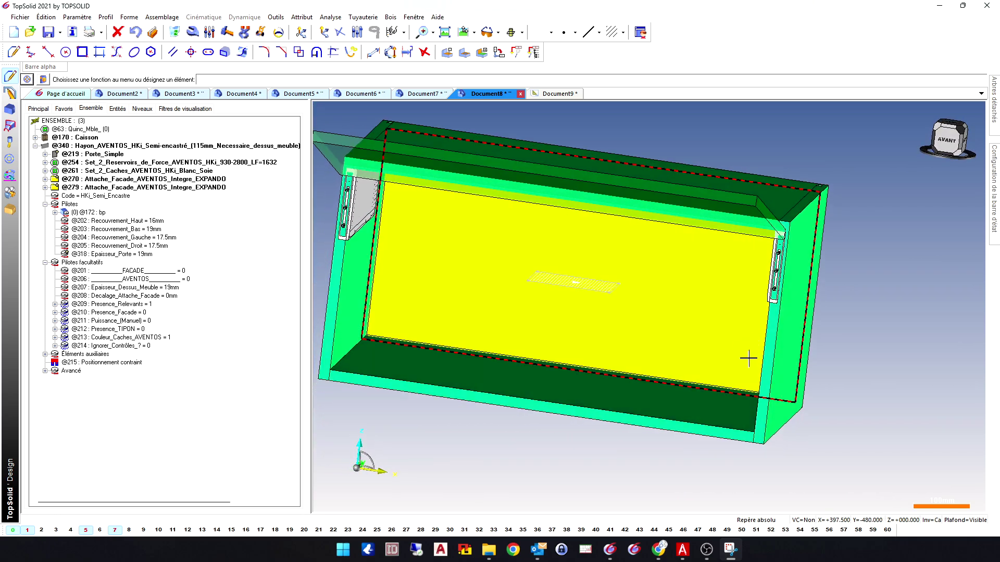
scroll(802, 359, down, 2)
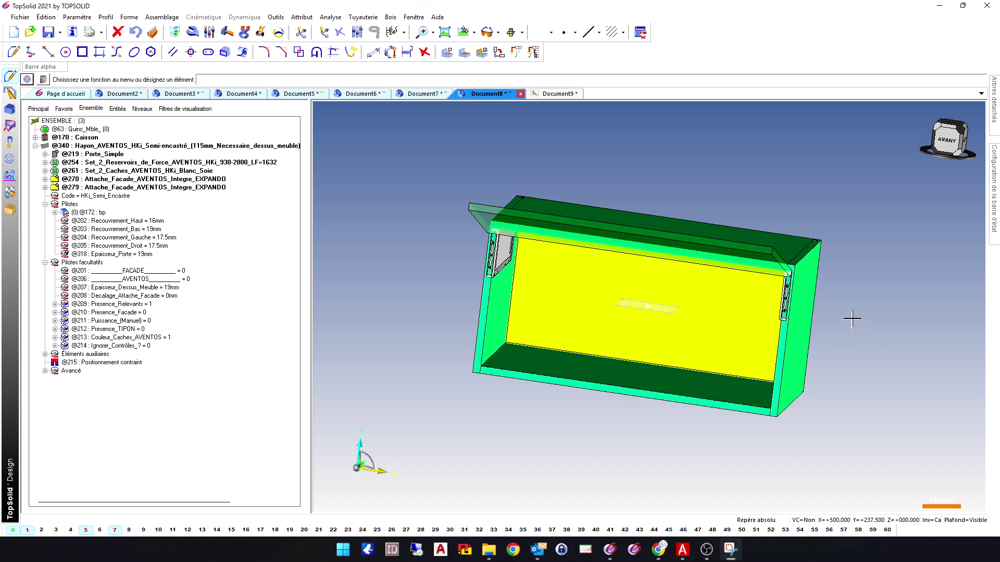
key(Home)
scroll(587, 268, up, 2)
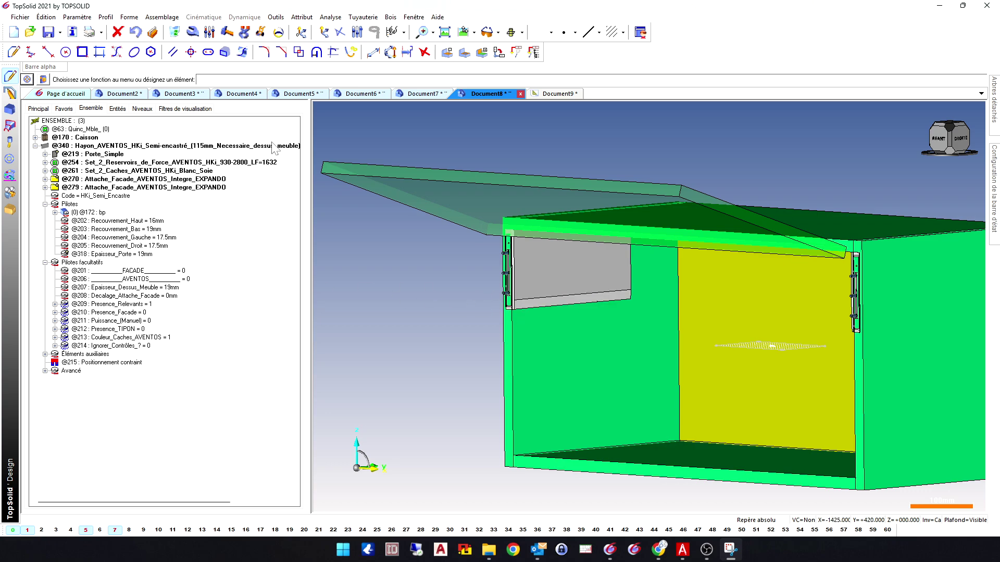
Step: Add the Poche_Reservoir_de_Force auxiliary element of the HKi component to the model
click(538, 257)
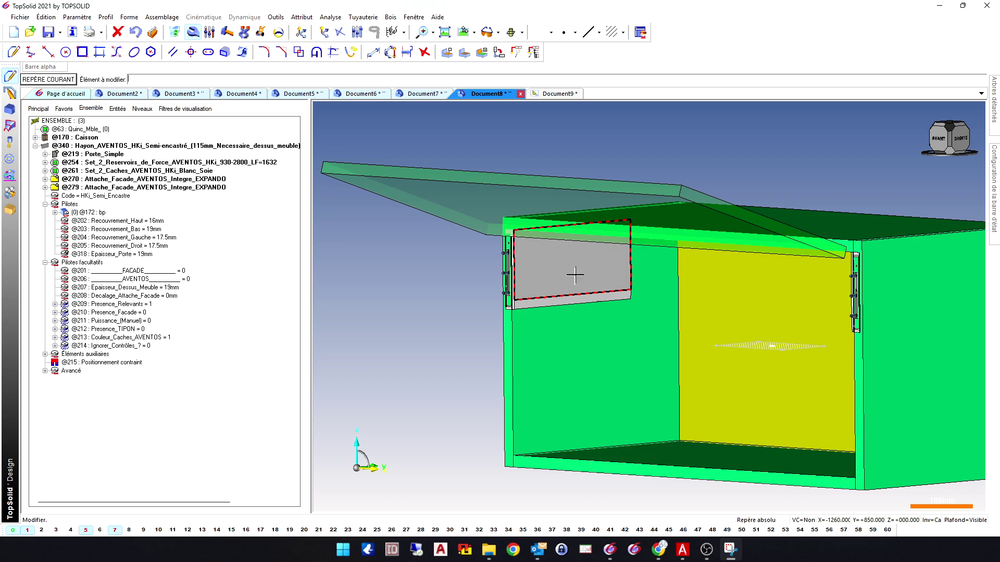
click(350, 80)
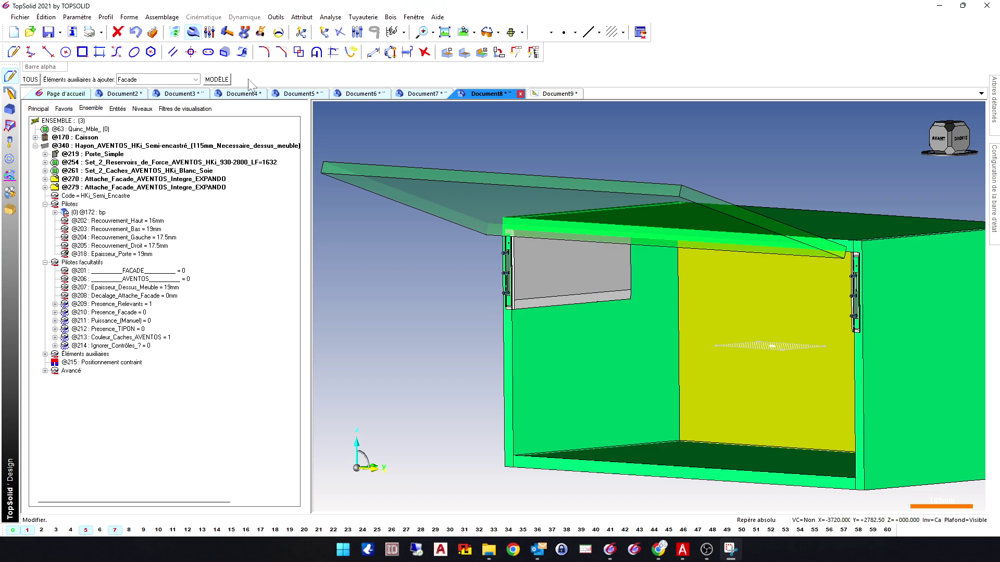
click(155, 80)
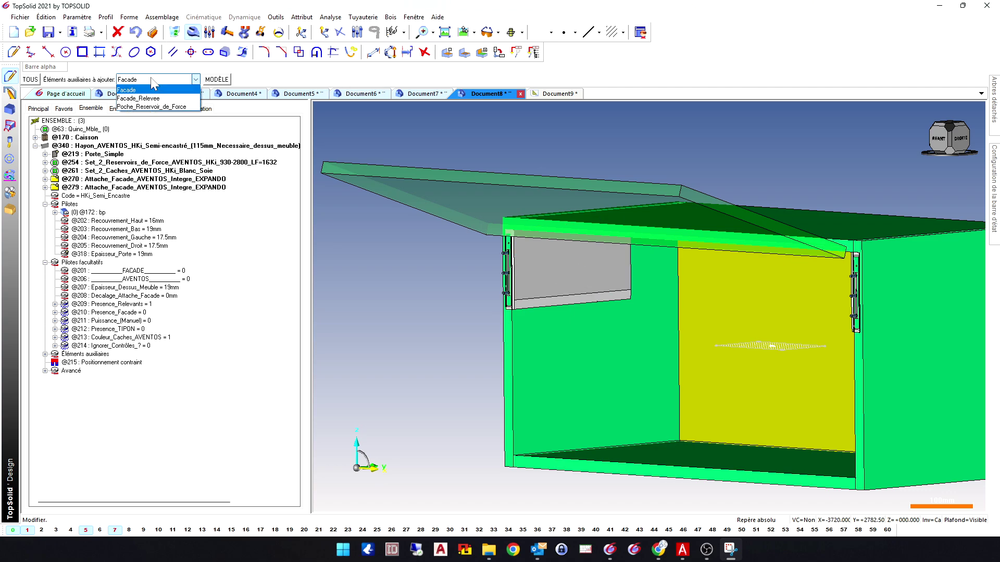
click(153, 107)
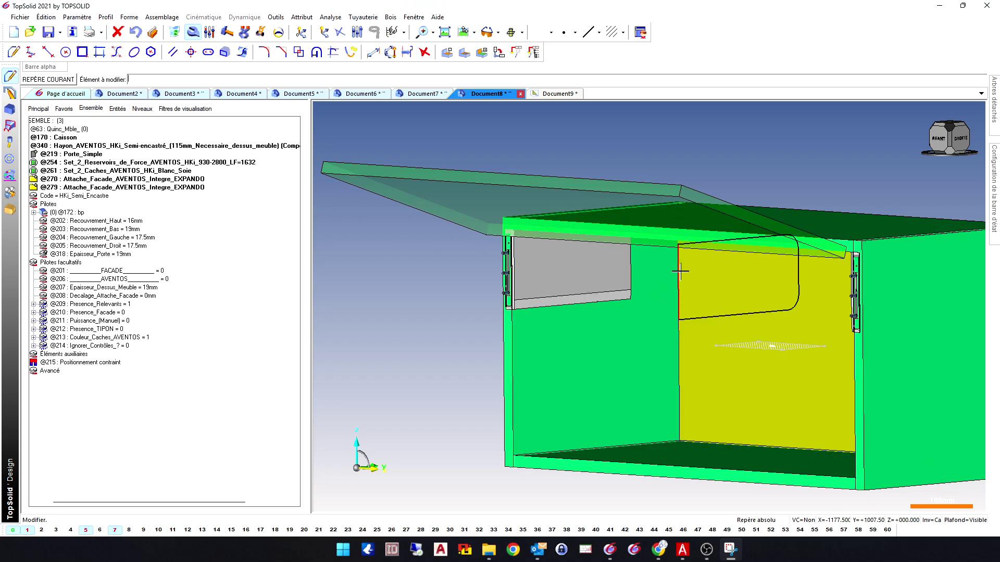
Step: Cut a non-through pocket 12 mm deep in the inner face of the cabinet's left side panel, using the force reservoir profile
middle_drag(495, 276, 438, 236)
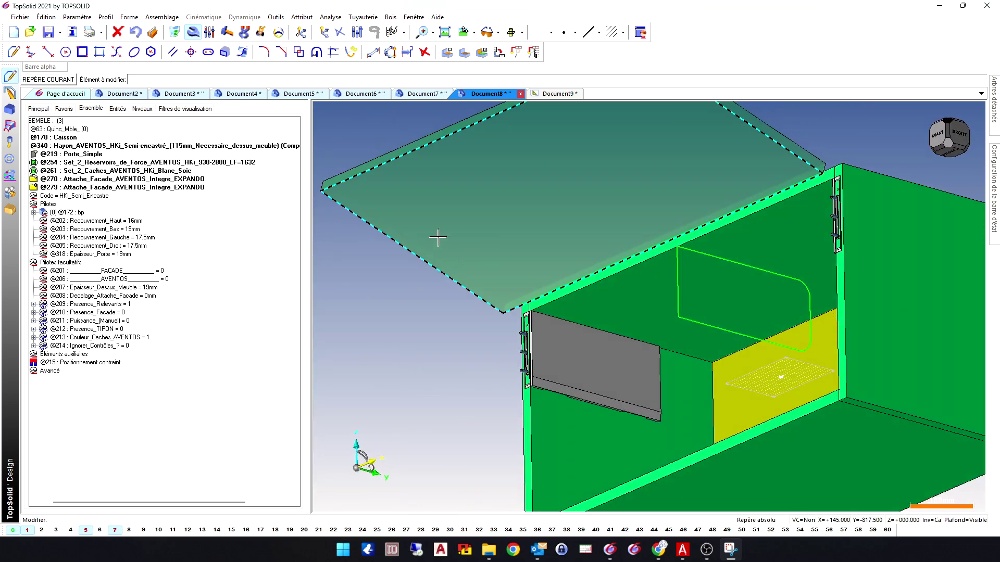
click(391, 17)
click(443, 182)
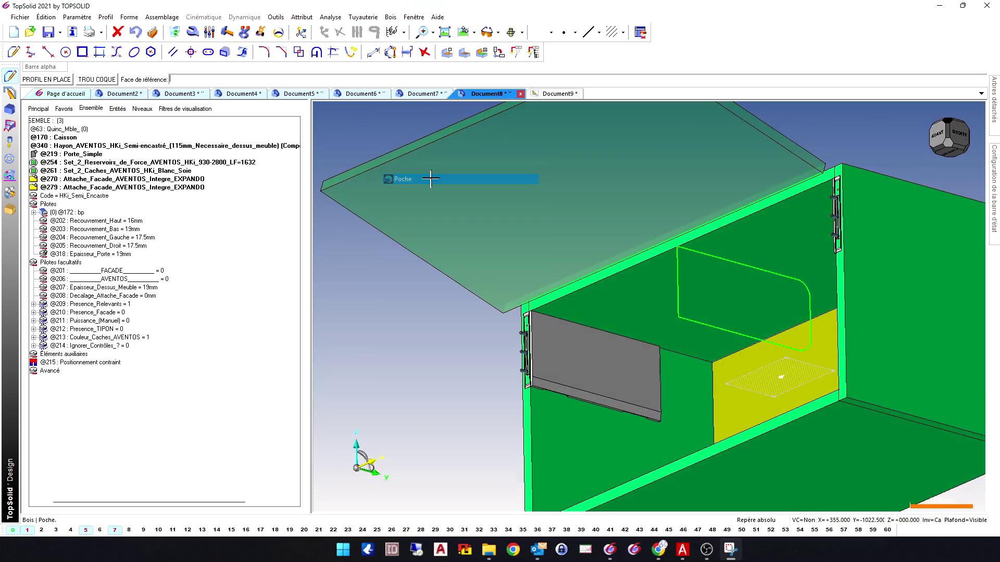
click(578, 427)
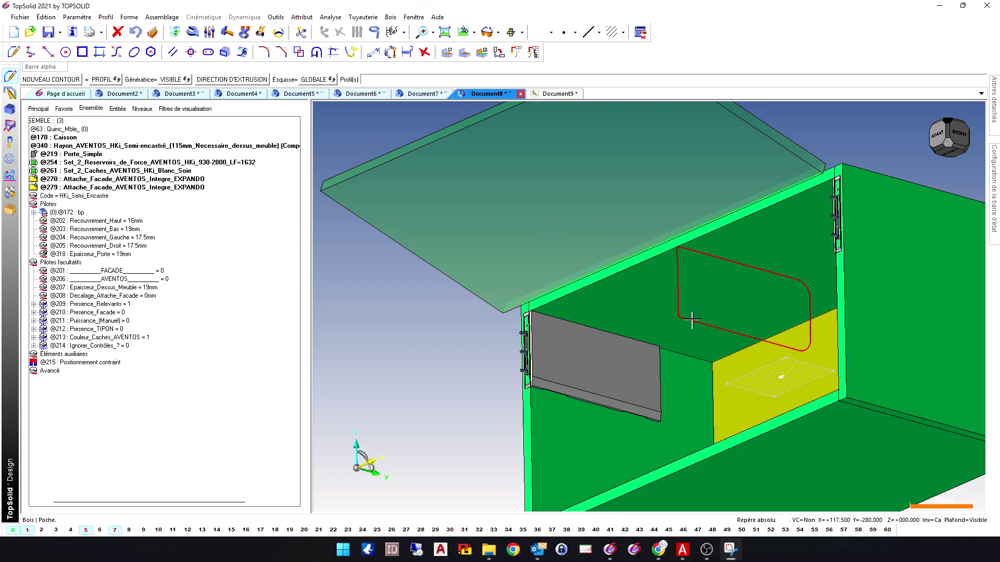
click(691, 320)
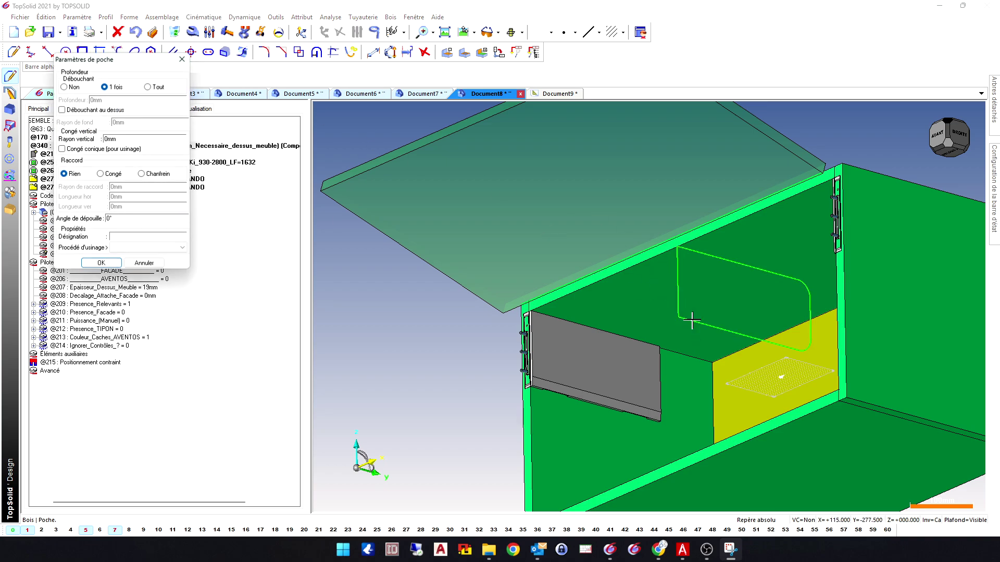
click(63, 87)
click(91, 99)
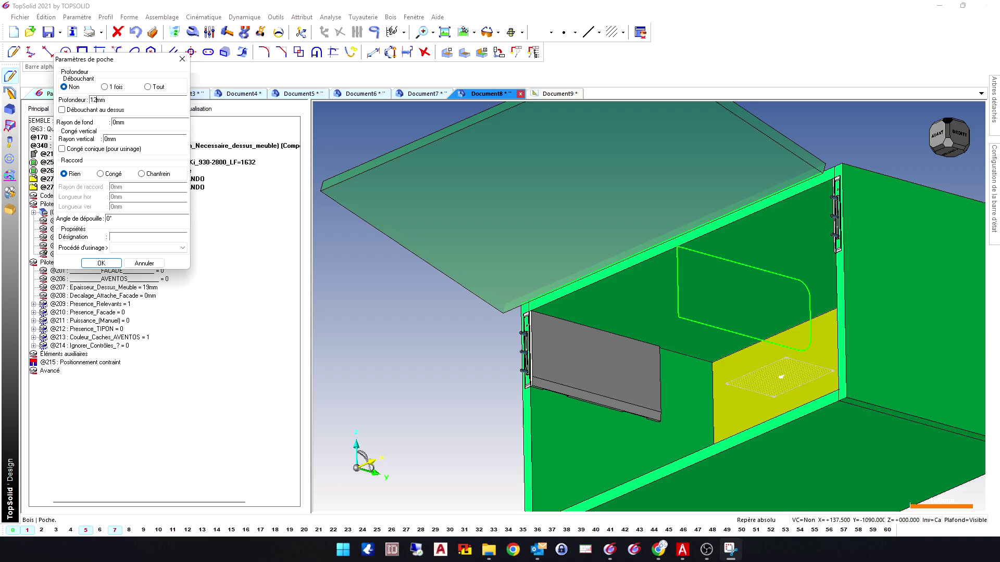
key(Return)
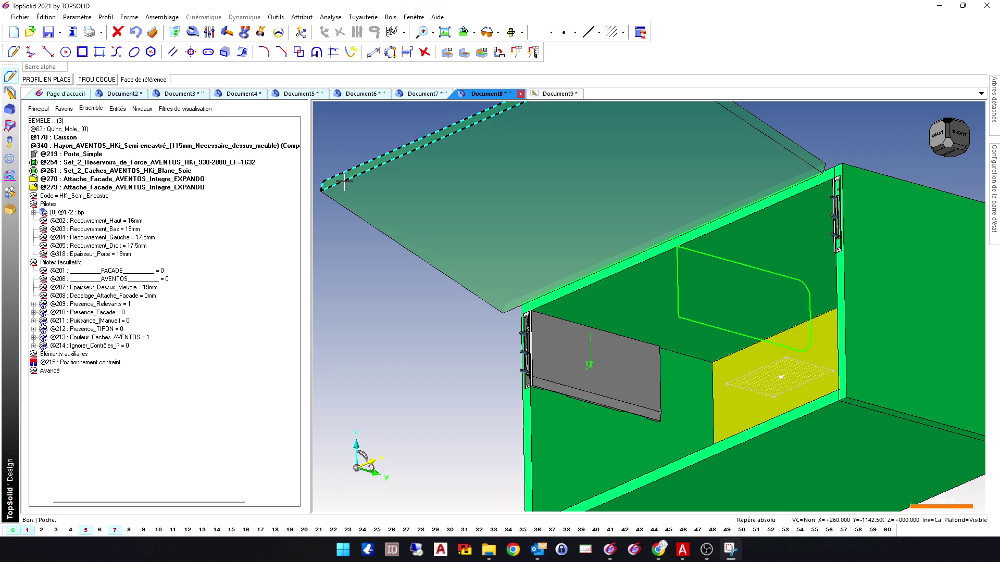
Step: Cut the same 12 mm deep pocket in the inner face of the right side panel with the force reservoir profile
middle_drag(419, 295, 599, 303)
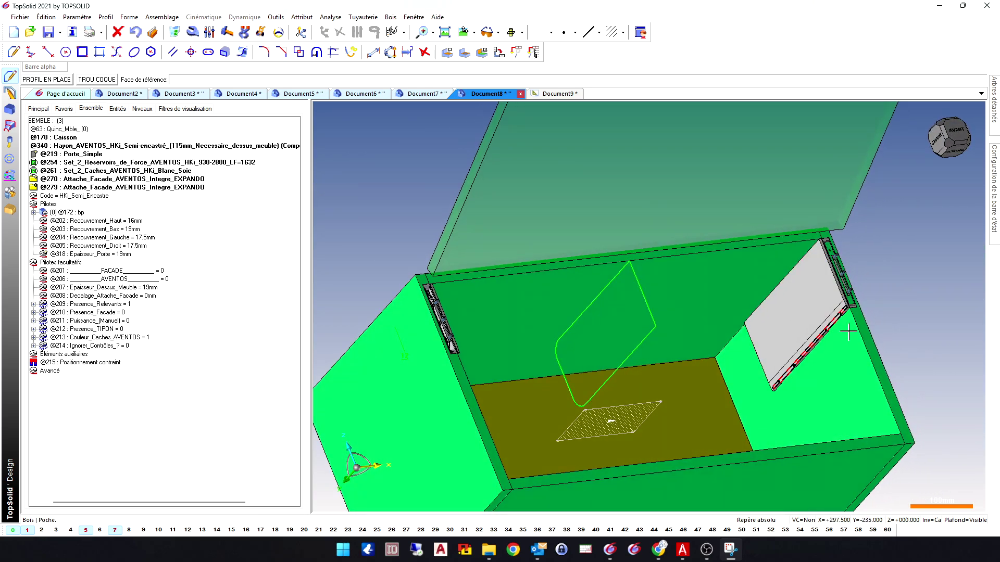
click(713, 338)
click(643, 305)
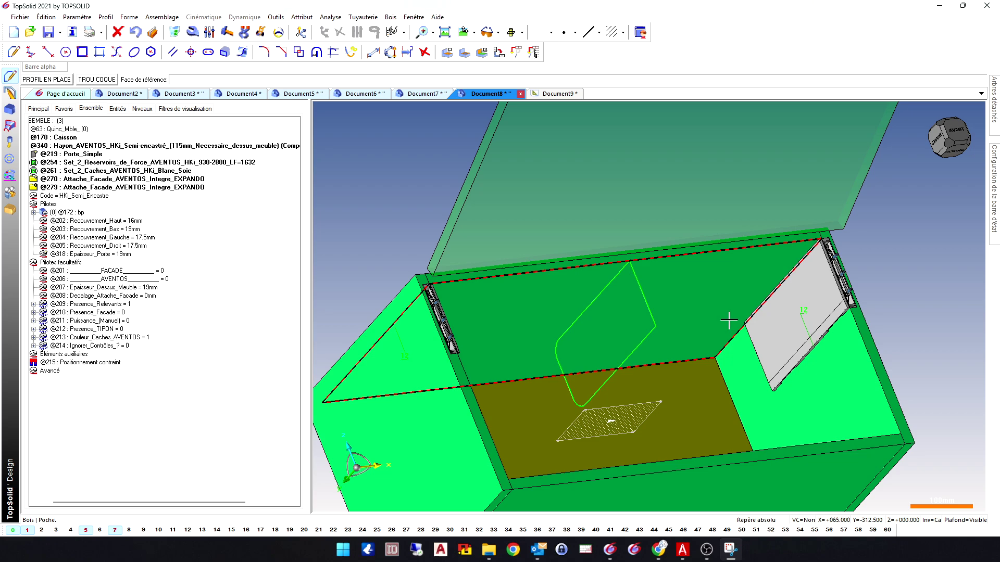
click(152, 33)
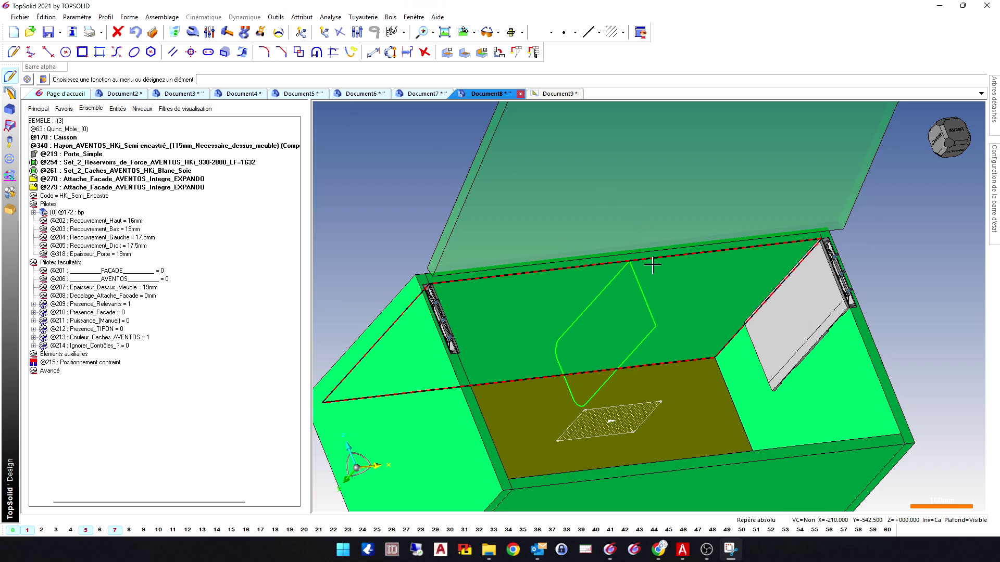
middle_drag(576, 192, 503, 263)
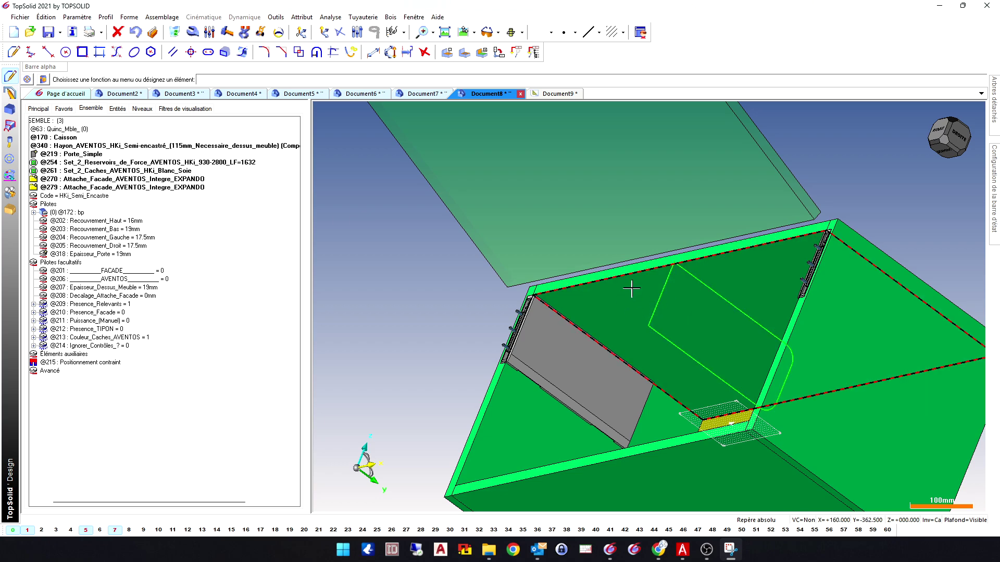
scroll(631, 289, down, 3)
middle_drag(631, 289, 737, 316)
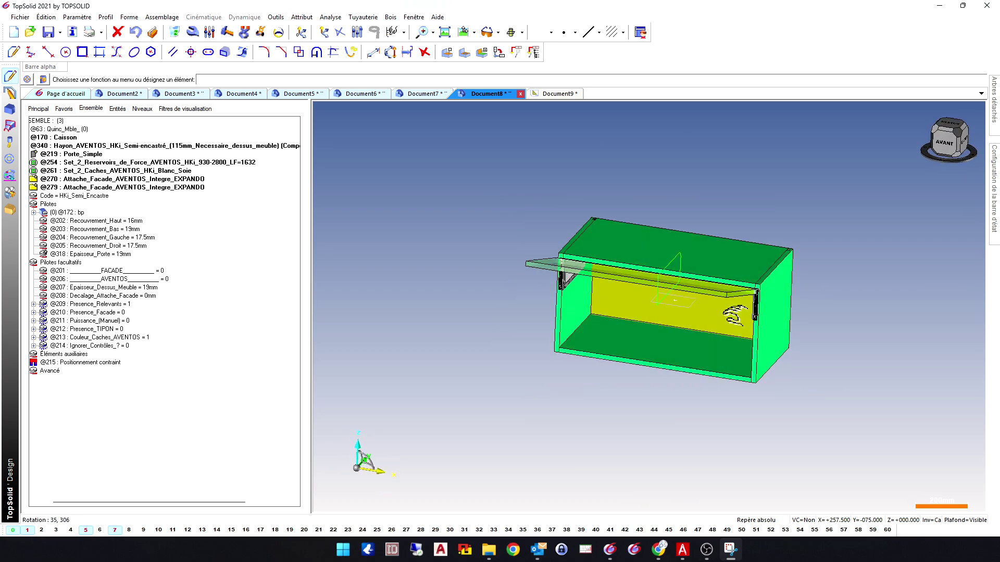
scroll(737, 316, up, 3)
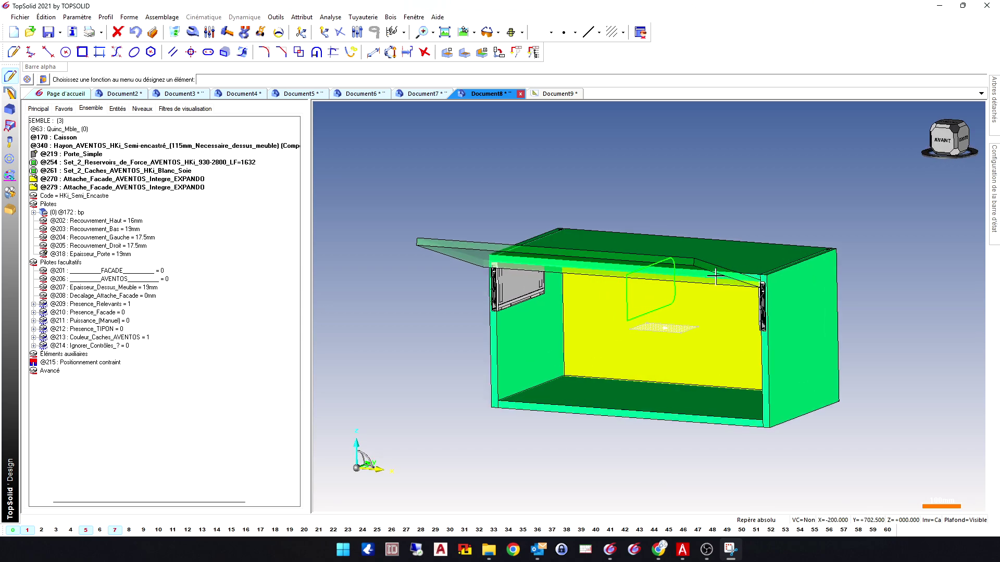
Step: Examine the HKi mechanisms recessed into both side panels of the cabinet from the front and up close
scroll(715, 276, up, 2)
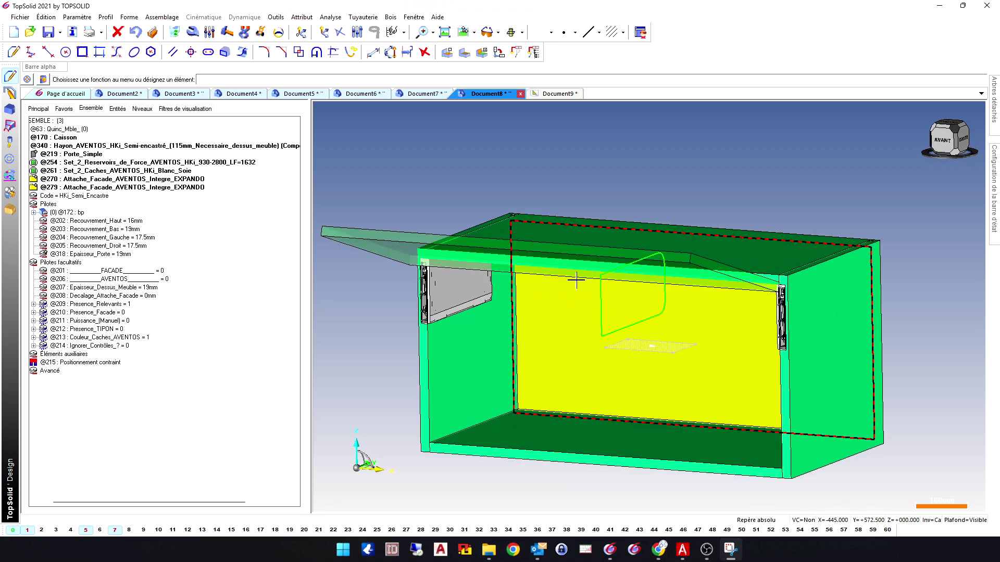
scroll(628, 227, down, 1)
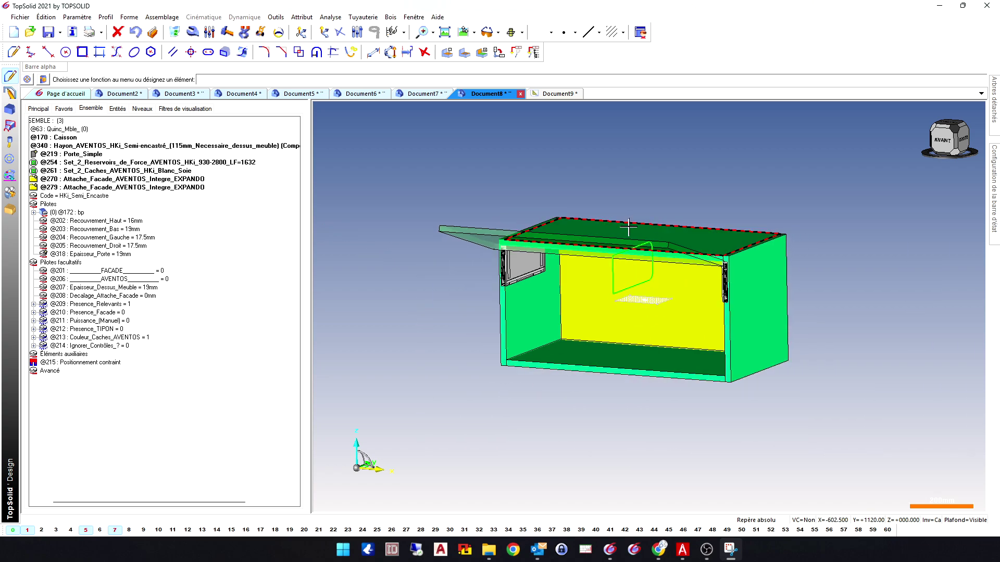
middle_drag(628, 227, 648, 263)
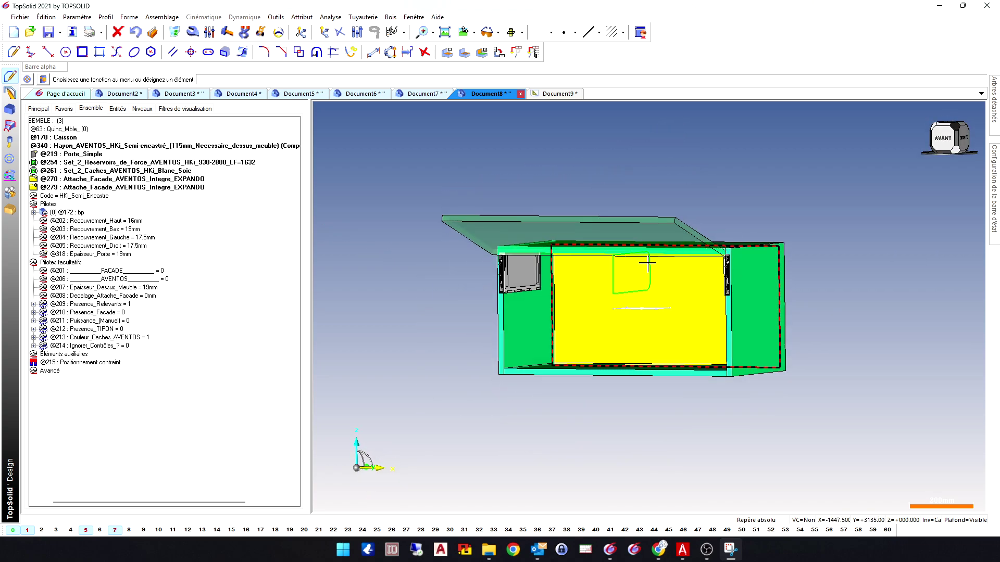
scroll(727, 260, down, 1)
scroll(727, 259, up, 3)
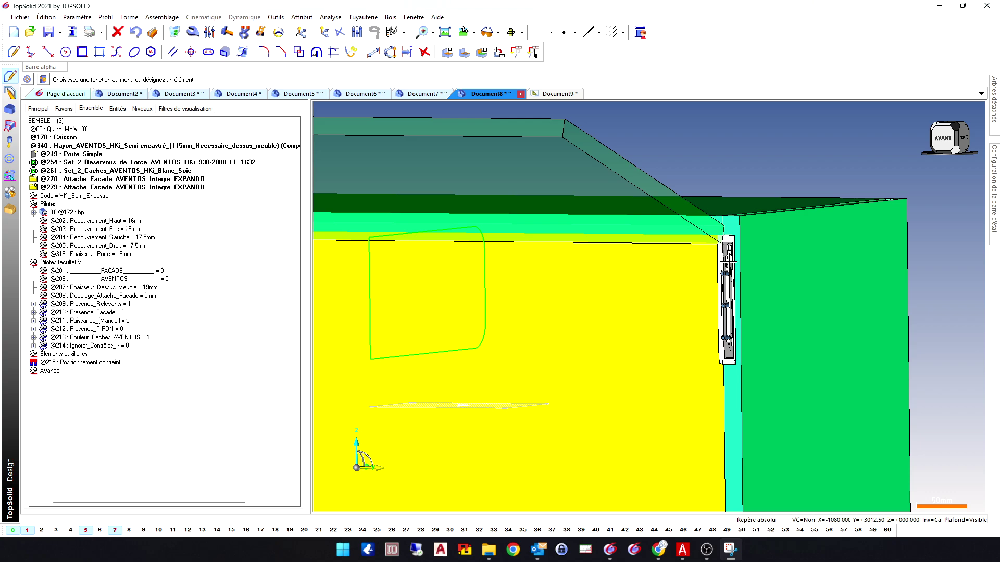
scroll(626, 259, down, 2)
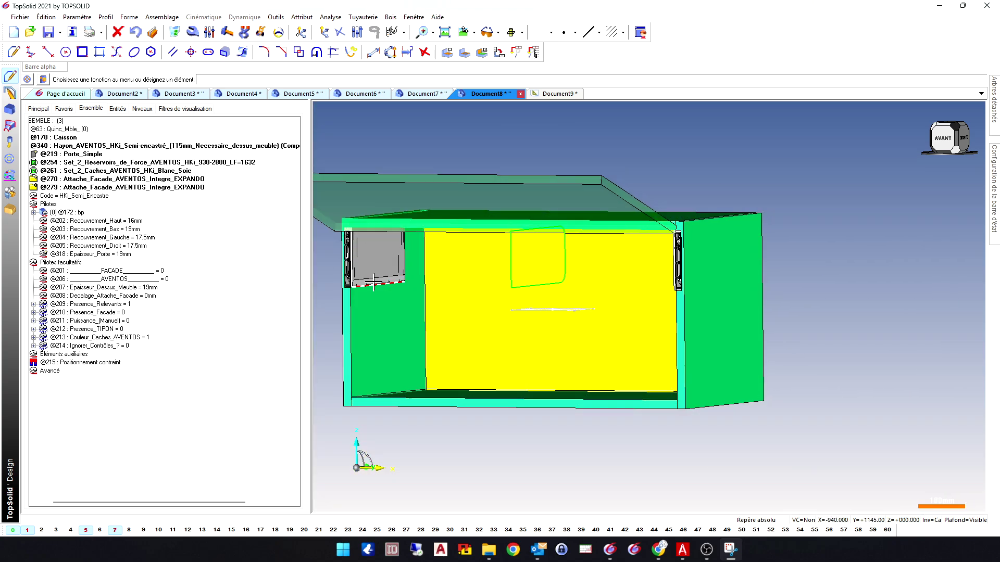
Step: Collapse the semi-recessed HKi hatch component in the assembly tree and narrow the tree area to widen the 3D view
drag(55, 503, 40, 503)
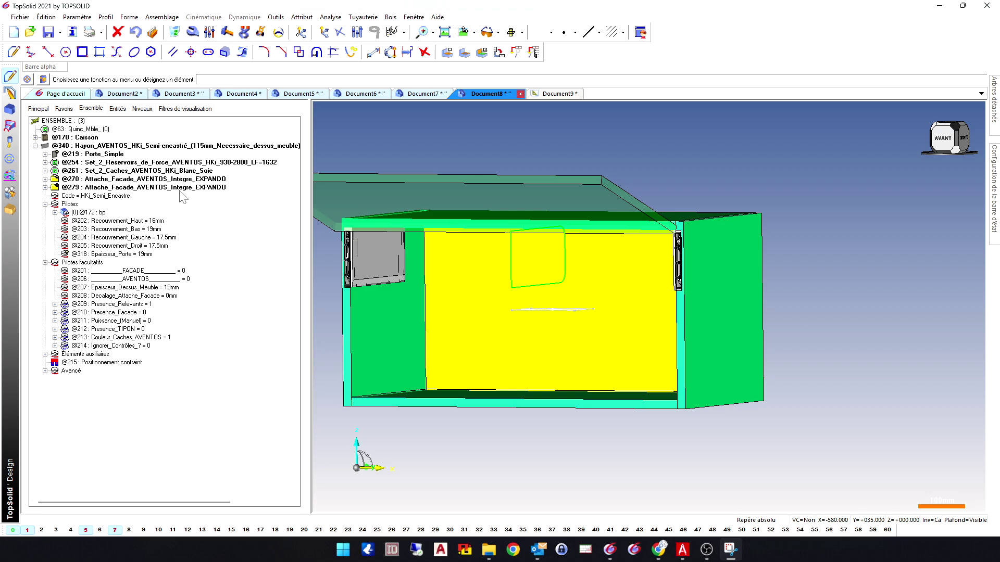
click(35, 146)
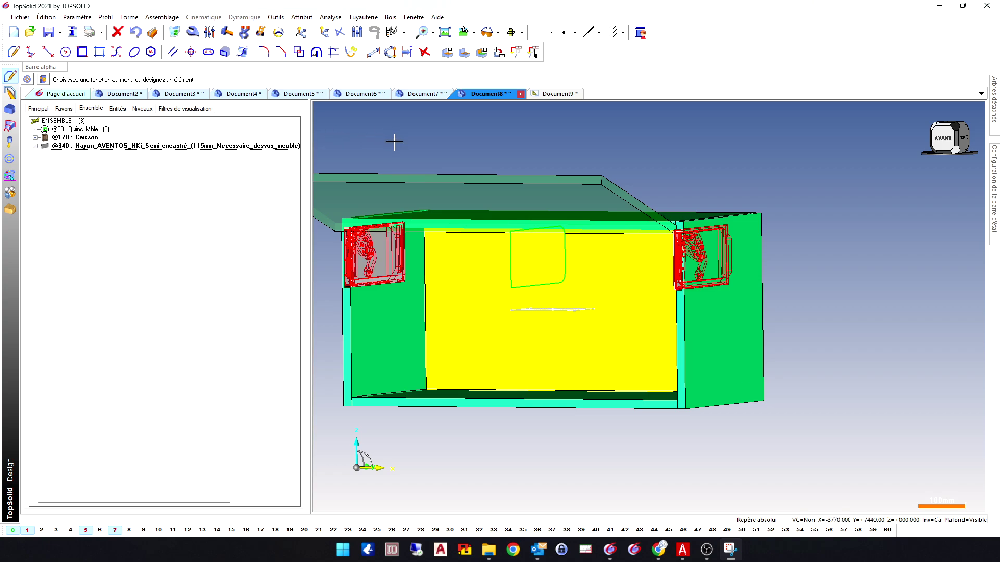
click(153, 33)
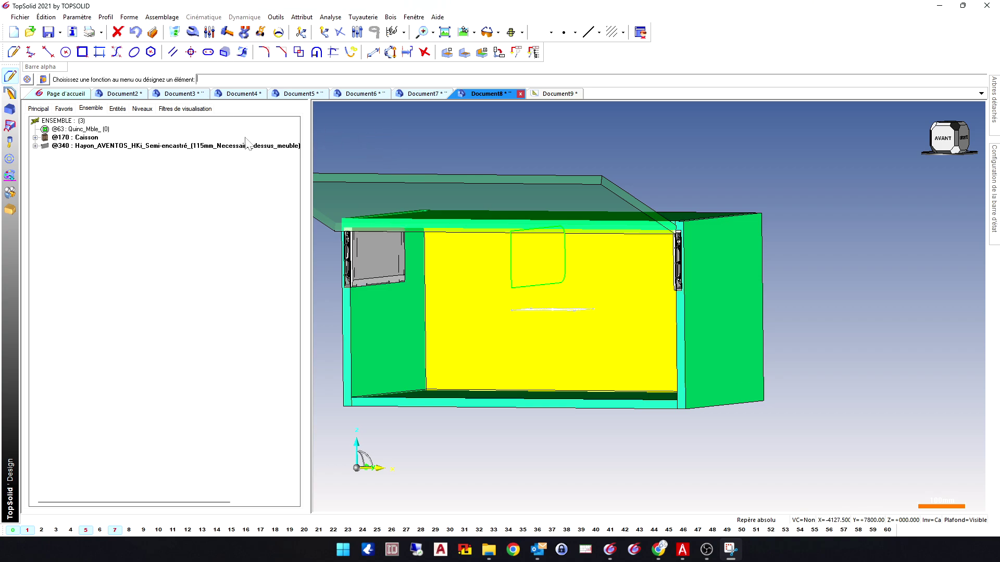
drag(310, 135, 229, 137)
scroll(713, 222, down, 2)
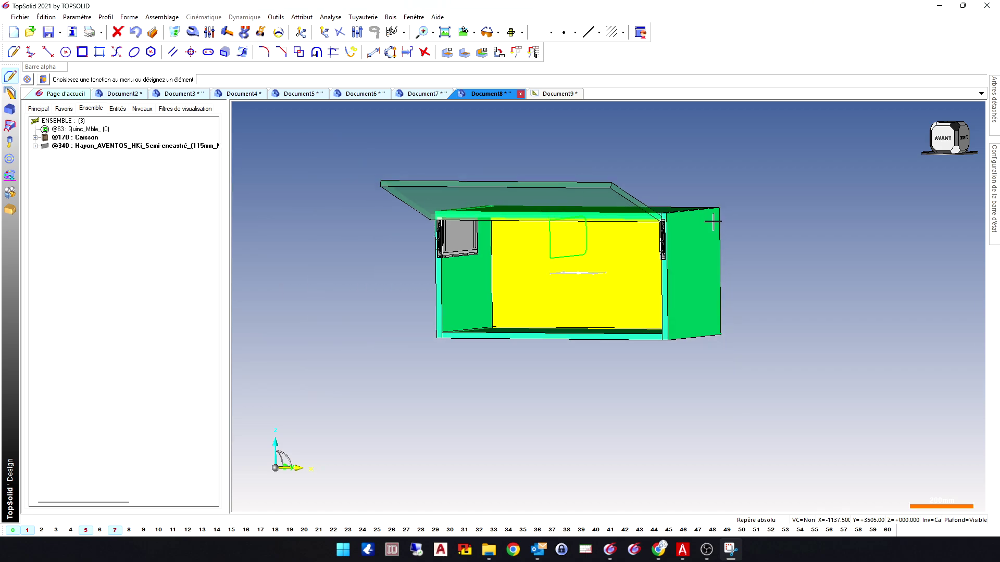
Step: Review the other AVENTOS cabinets from Document7 back to Document2, ending with the HF top cabinet seen from its side
click(416, 94)
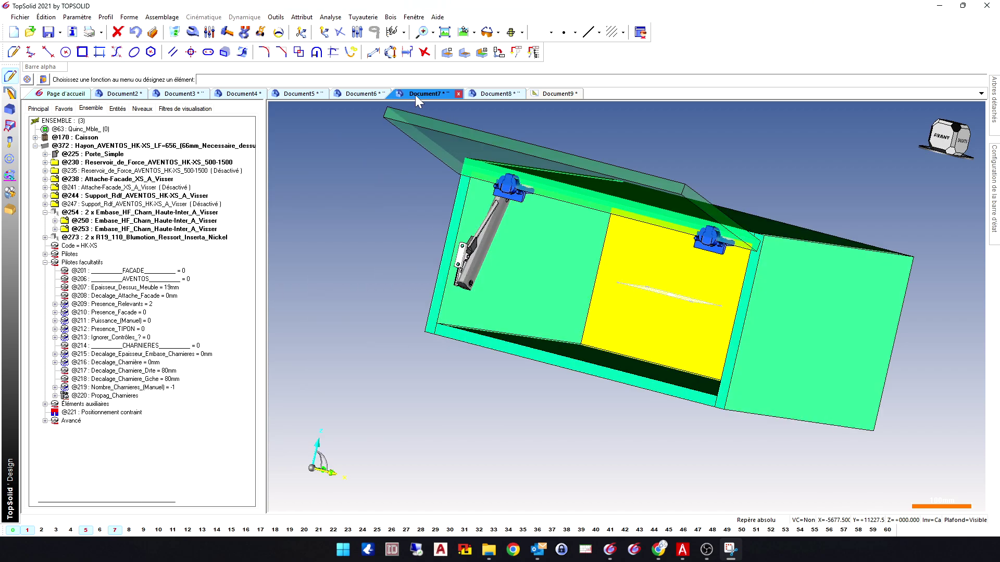
click(361, 93)
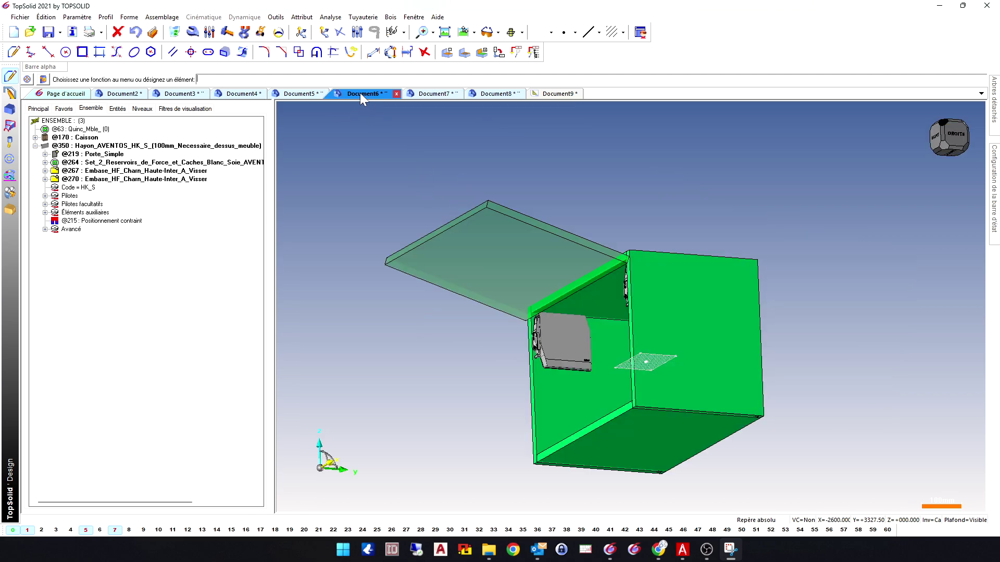
click(299, 97)
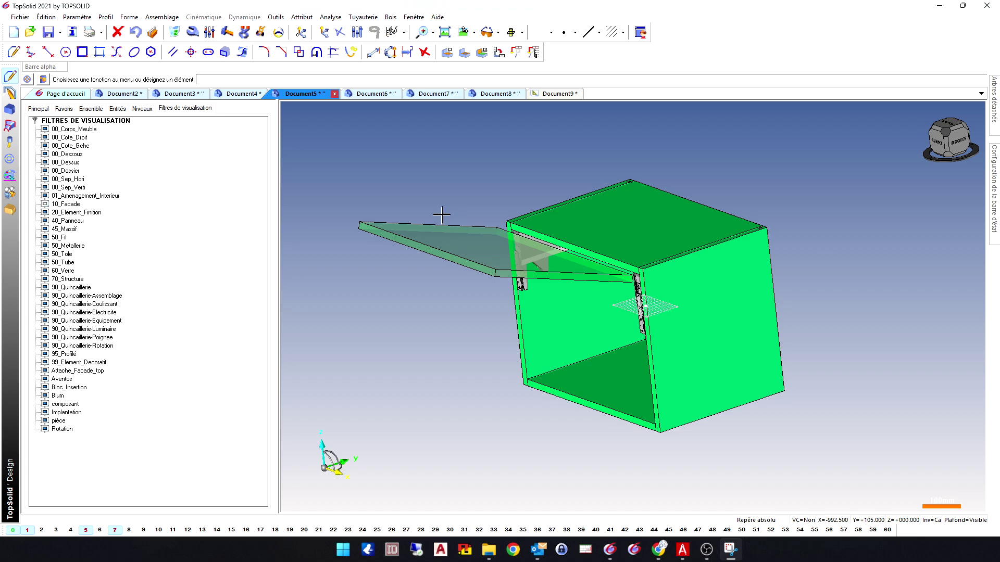
click(243, 96)
click(178, 94)
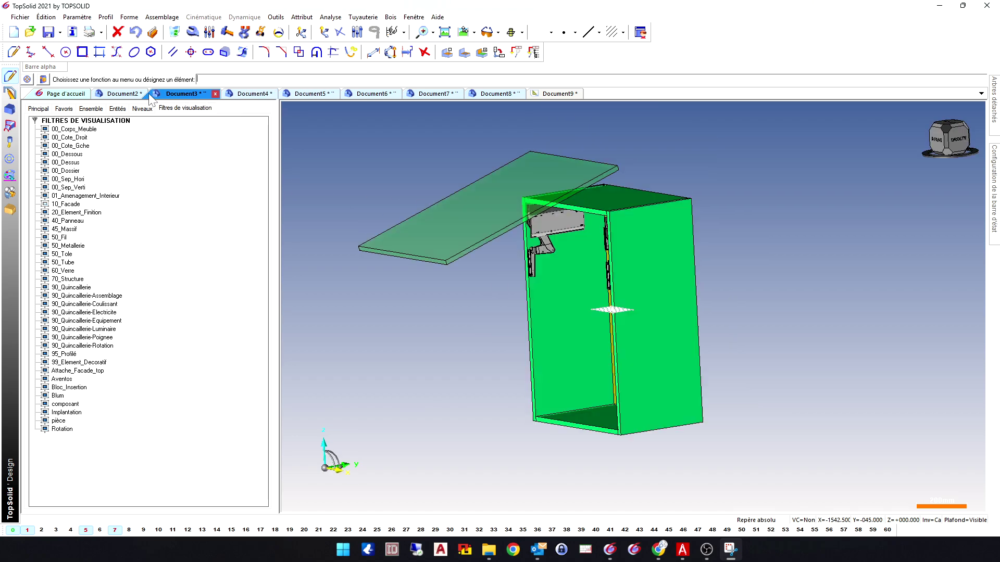
click(125, 94)
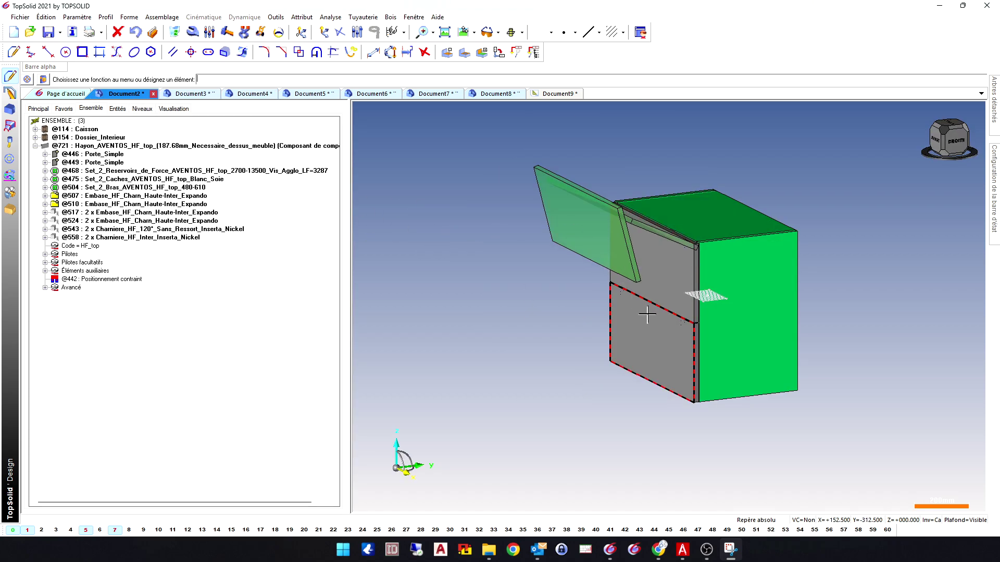
middle_drag(645, 312, 578, 333)
mouse_move(485, 253)
middle_down()
mouse_move(547, 239)
mouse_move(475, 248)
middle_up()
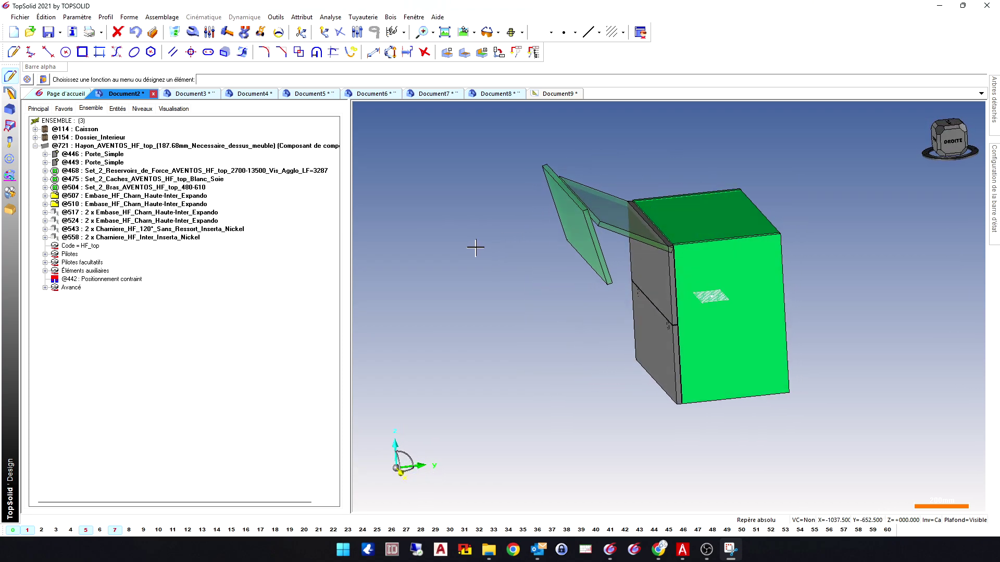